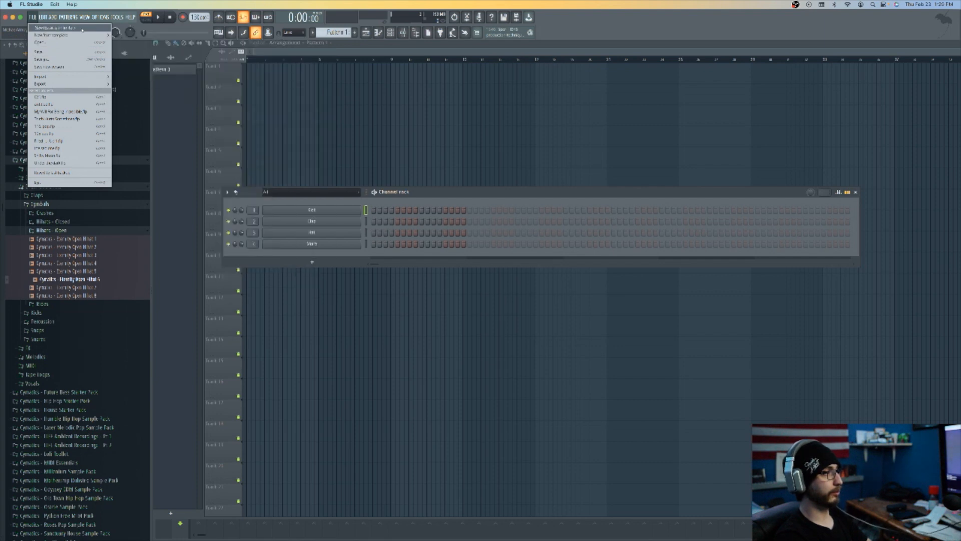
Create a new project from the Basic template in the Minimal category.
mouse_move(56, 35)
mouse_move(130, 43)
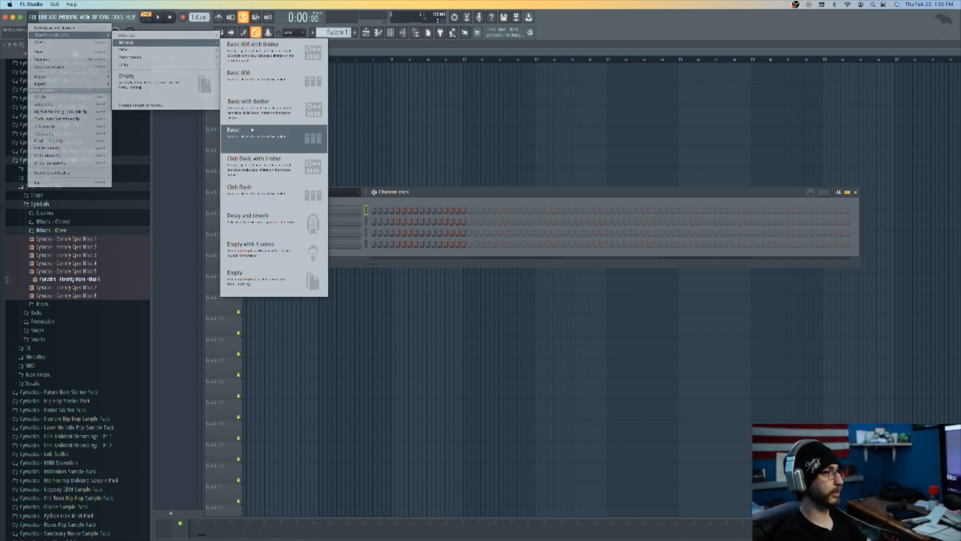
left_click(261, 143)
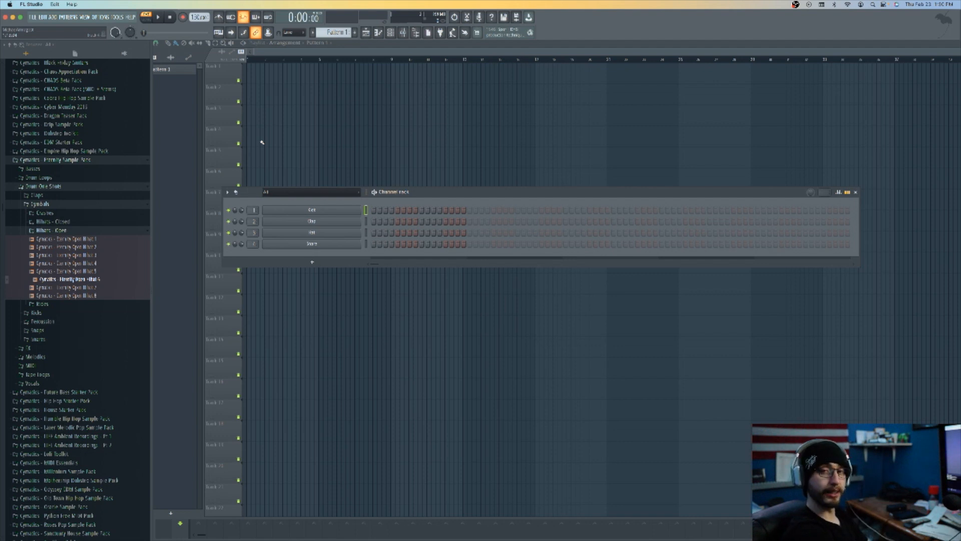
Add a FLEX instrument to the channel rack and load the Grand Piano preset from the Essential Pianos pack.
left_click_drag(469, 194, 457, 90)
left_click(338, 159)
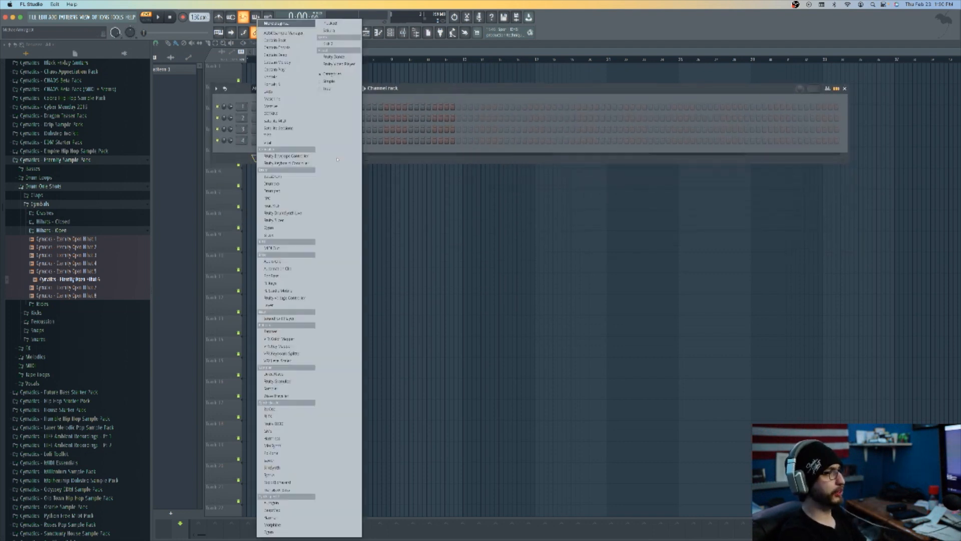
left_click(285, 416)
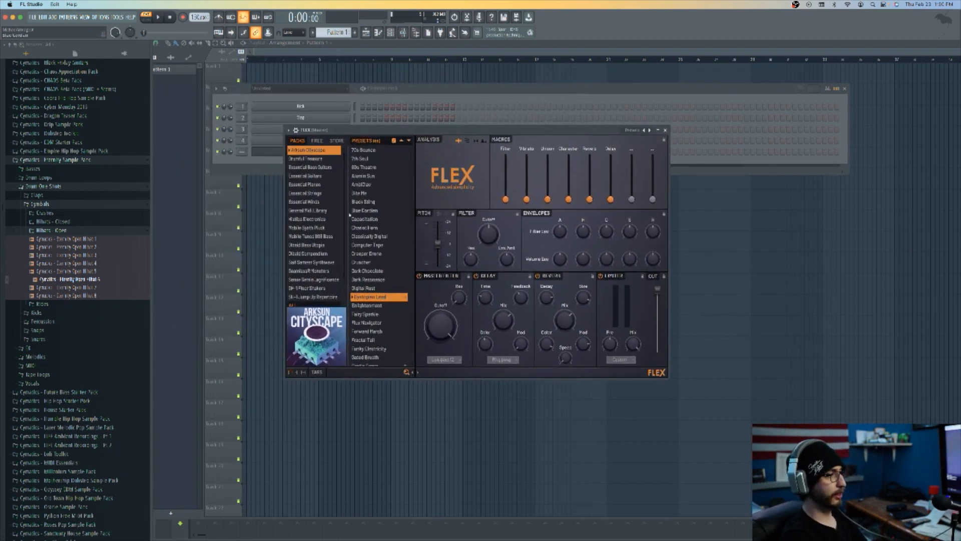
left_click(305, 184)
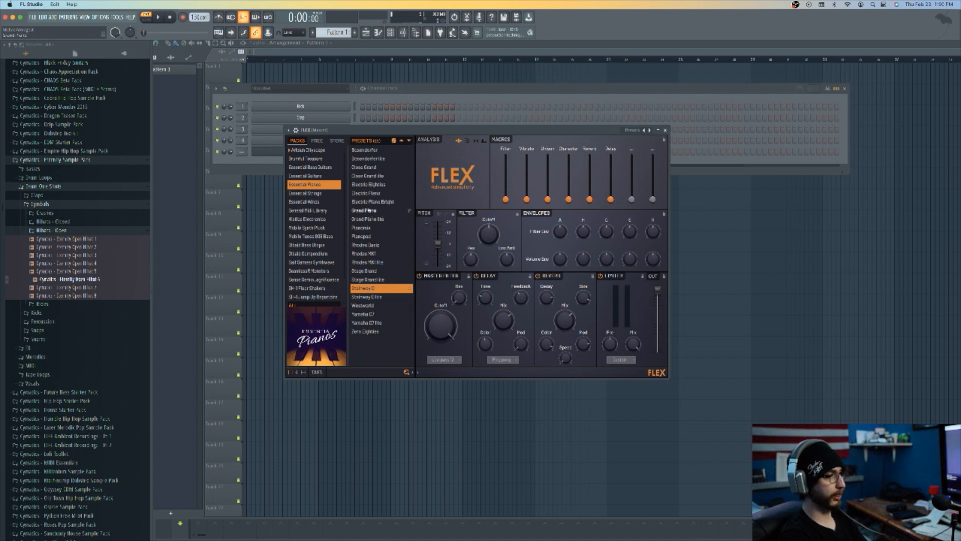
left_click(371, 210)
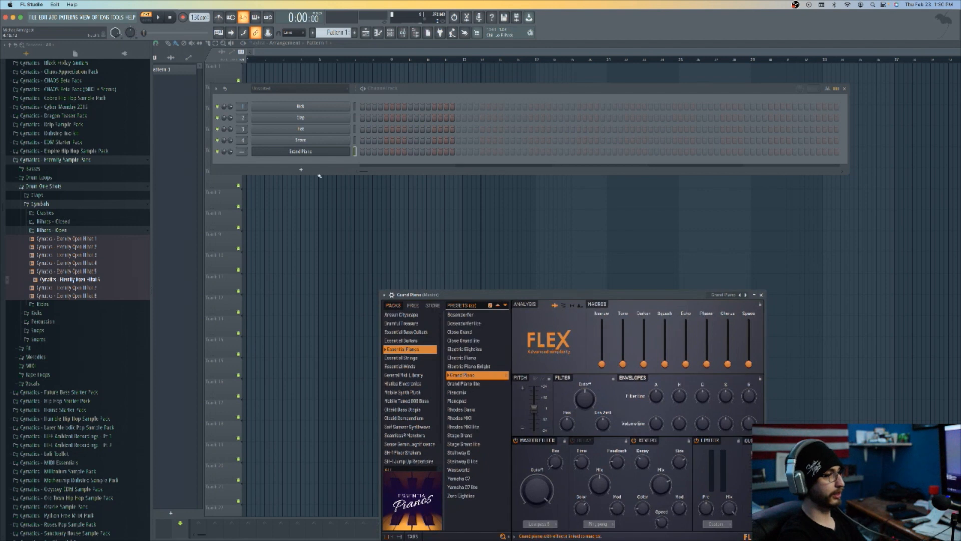
Open the Grand Piano channel's piano roll, draw one-bar C and F notes in bar 1, and play them back.
right_click(332, 153)
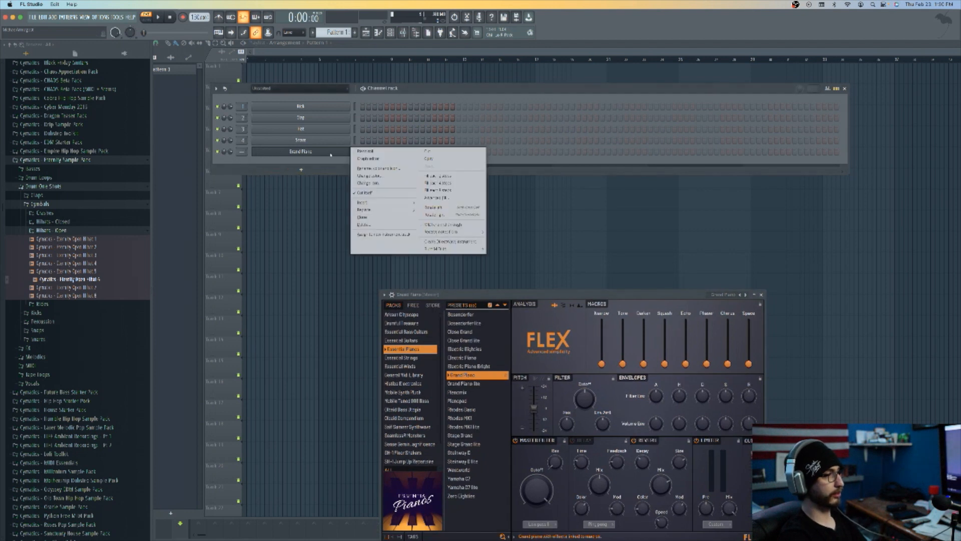
left_click(368, 153)
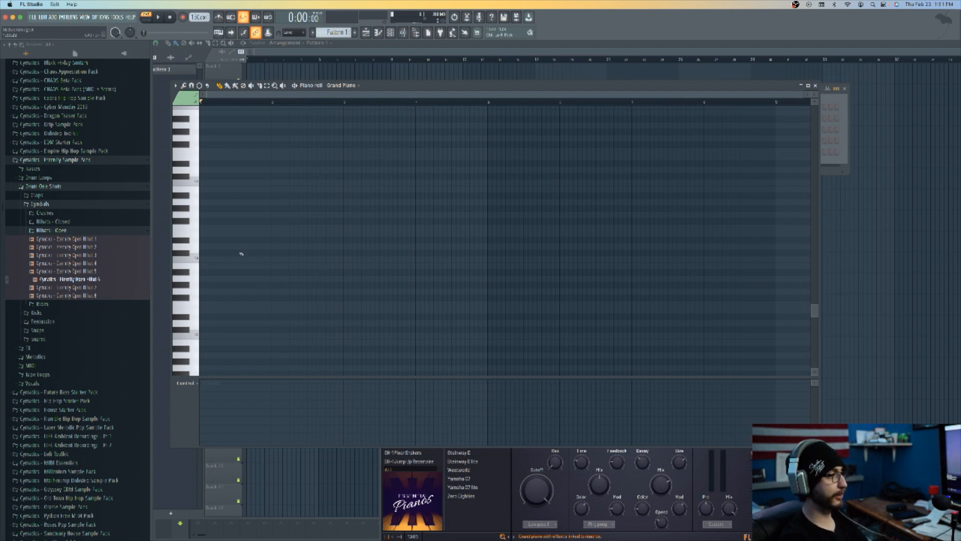
left_click_drag(217, 259, 240, 180)
scroll(241, 181, "up", 5)
scroll(240, 181, "down", 5)
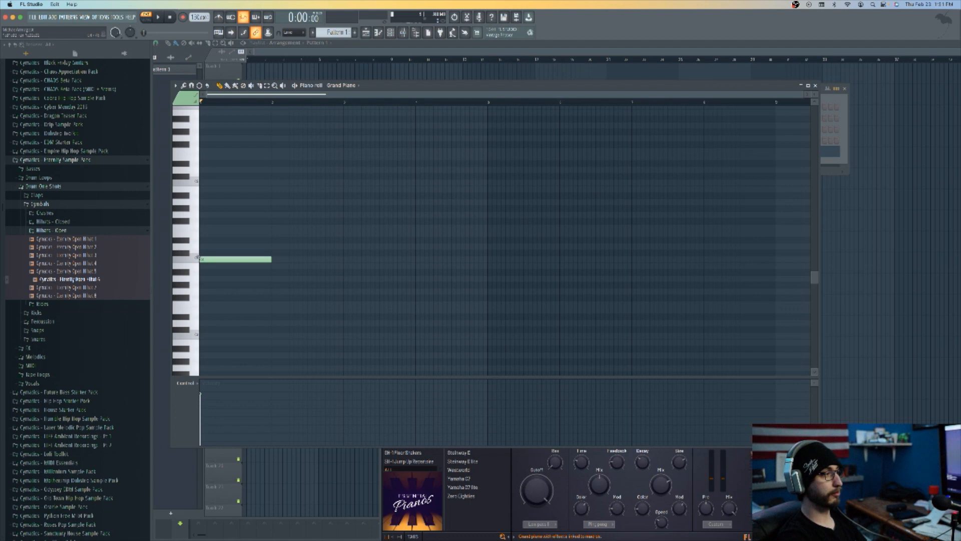
left_click(203, 228)
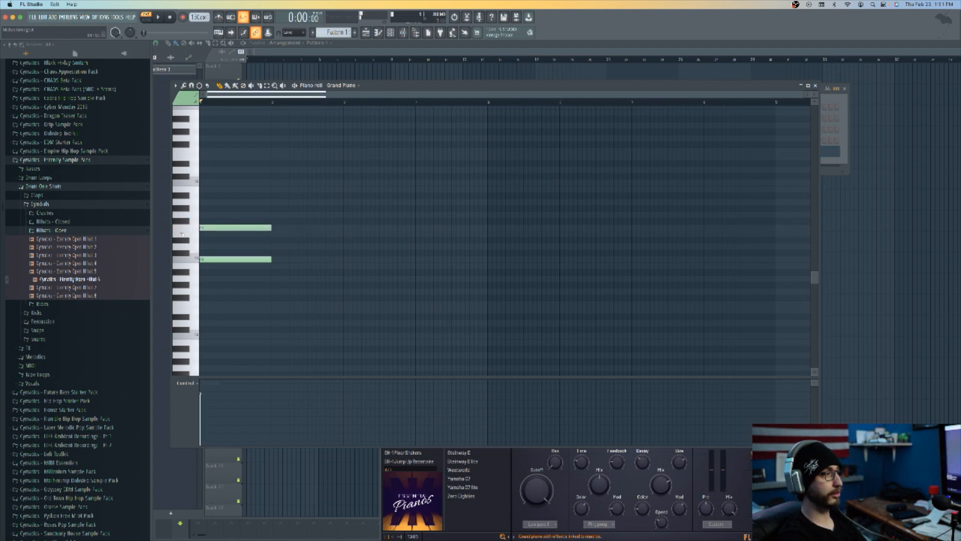
key("space")
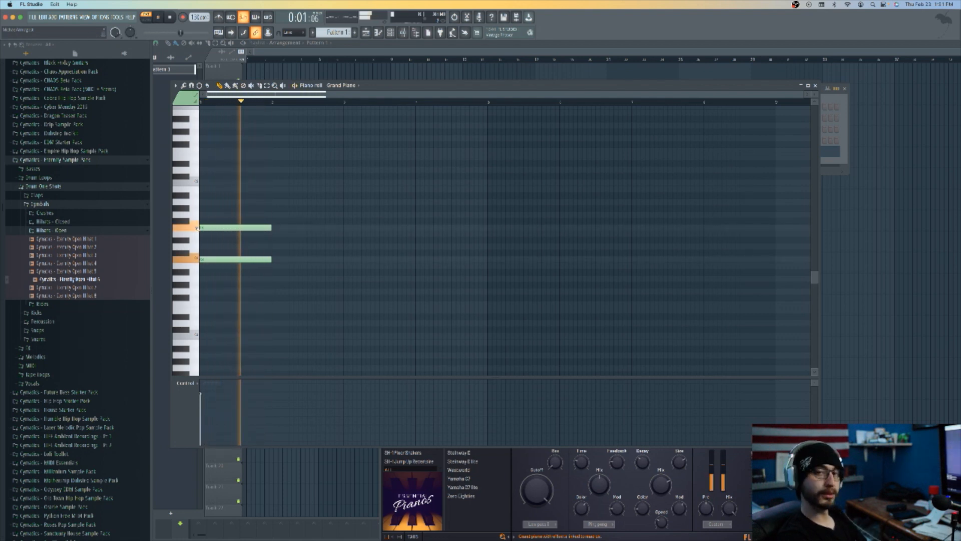
key("space")
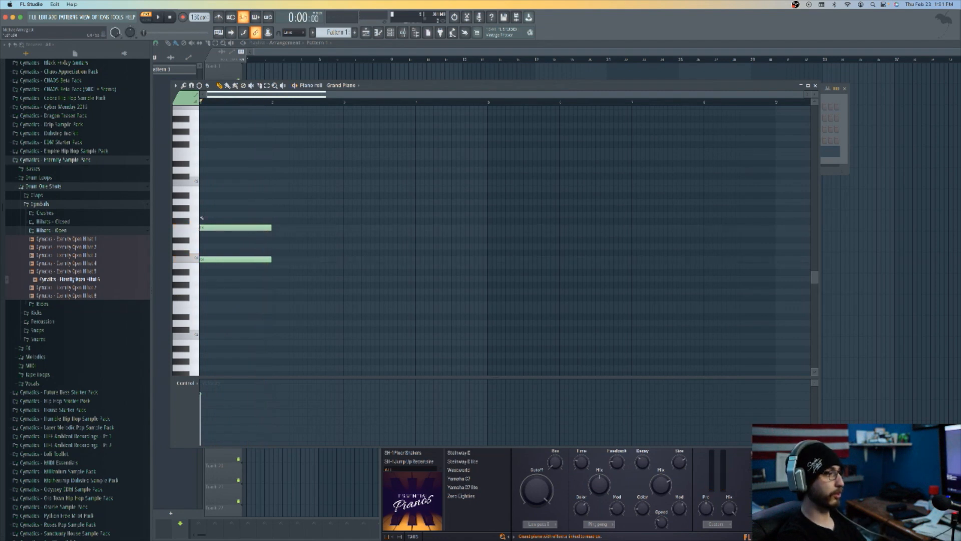
Add a one-bar G note above the F in bar 1 and play back the three-note chord.
left_click(202, 216)
key("space")
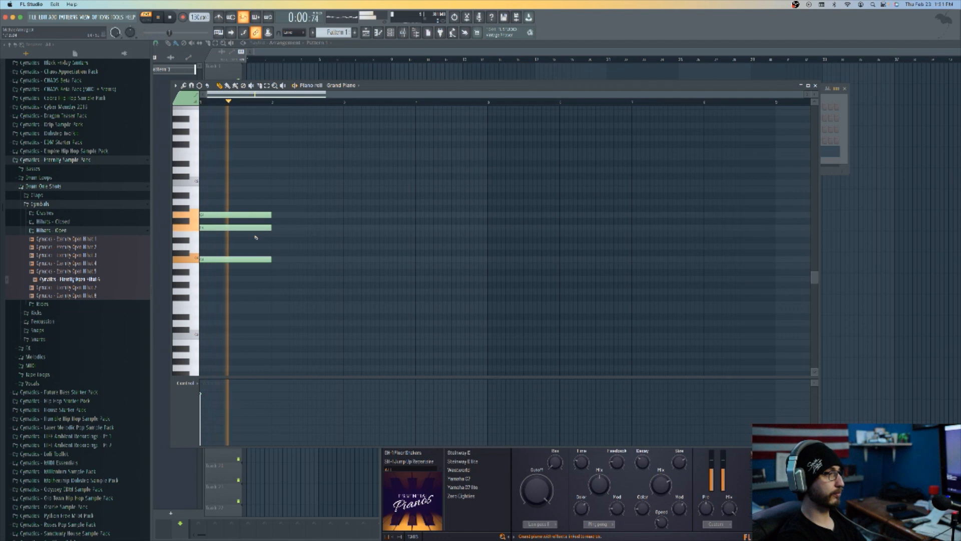
key("space")
key("space")
key("space")
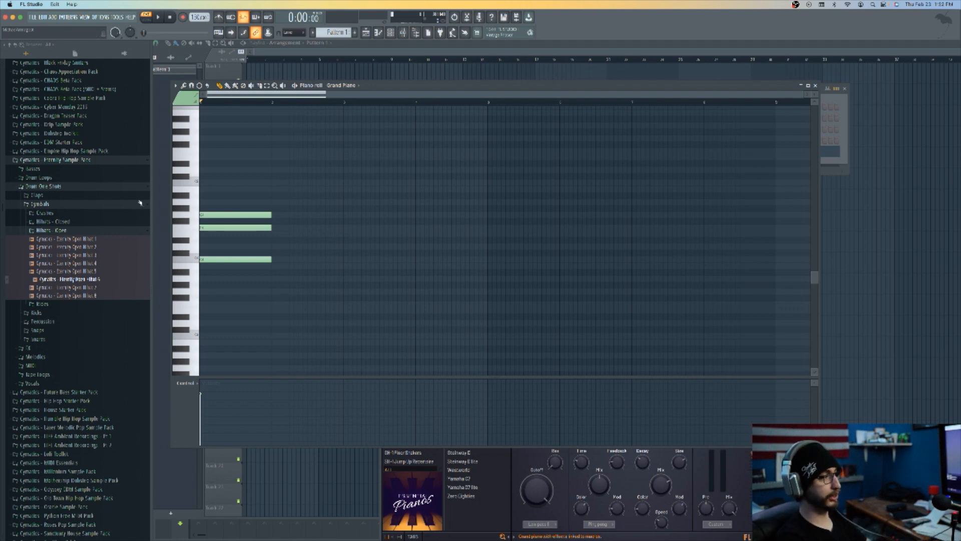
Collapse the Cymatics - Eternity Sample Pack folder and look through the sample packs in the browser.
left_click(146, 160)
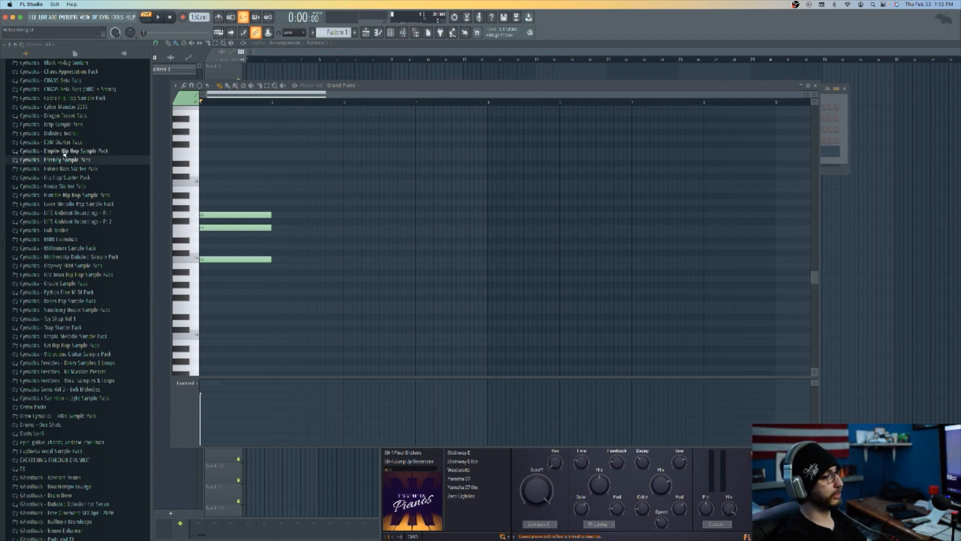
scroll(64, 154, "up", 10)
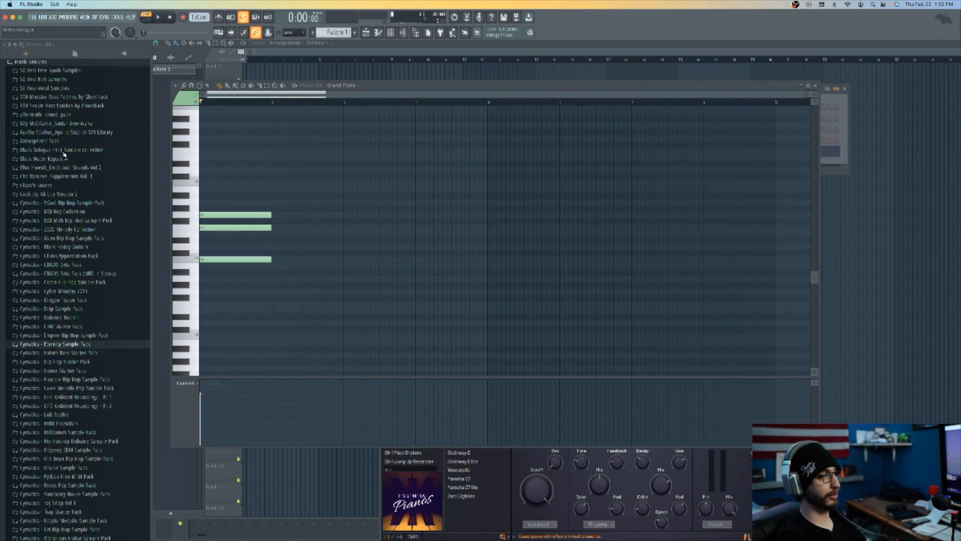
scroll(65, 155, "down", 2)
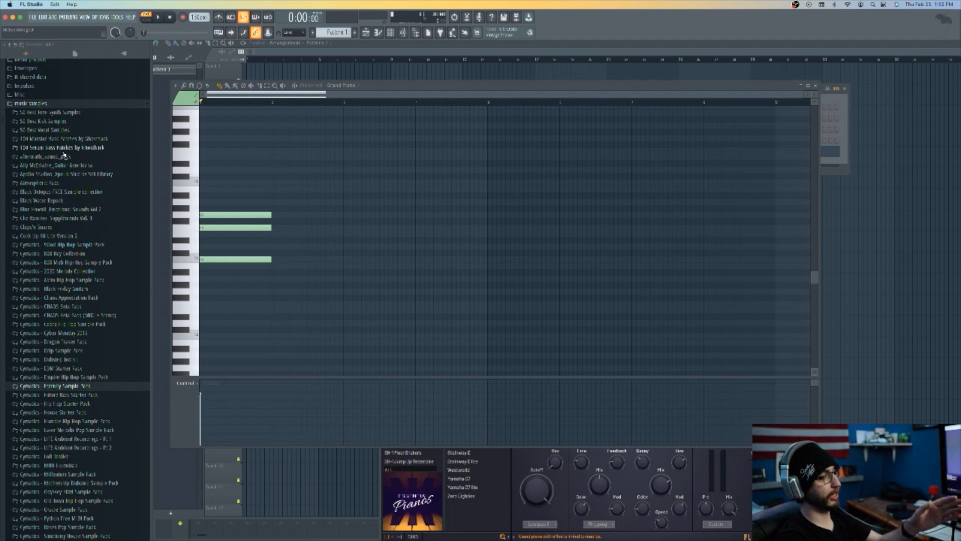
scroll(64, 155, "down", 18)
scroll(64, 154, "down", 3)
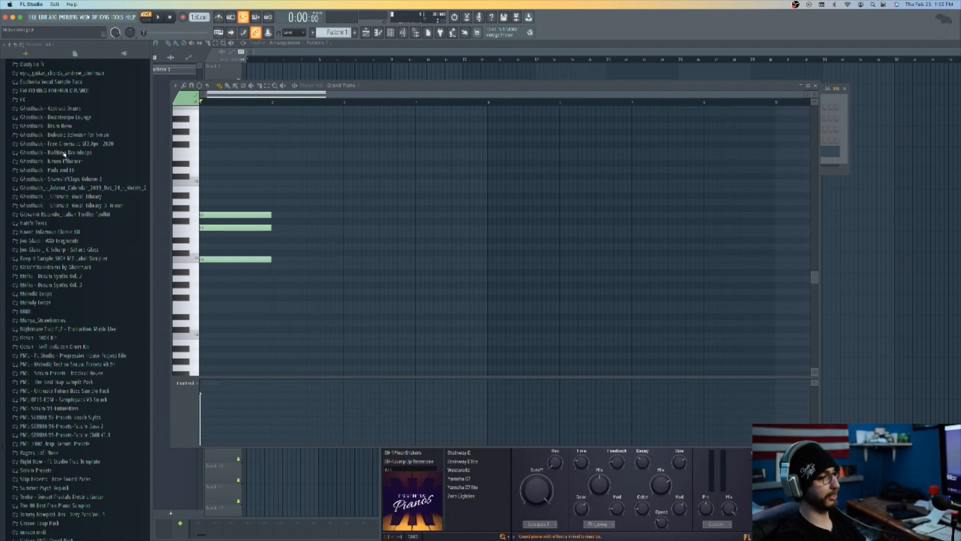
scroll(64, 153, "up", 12)
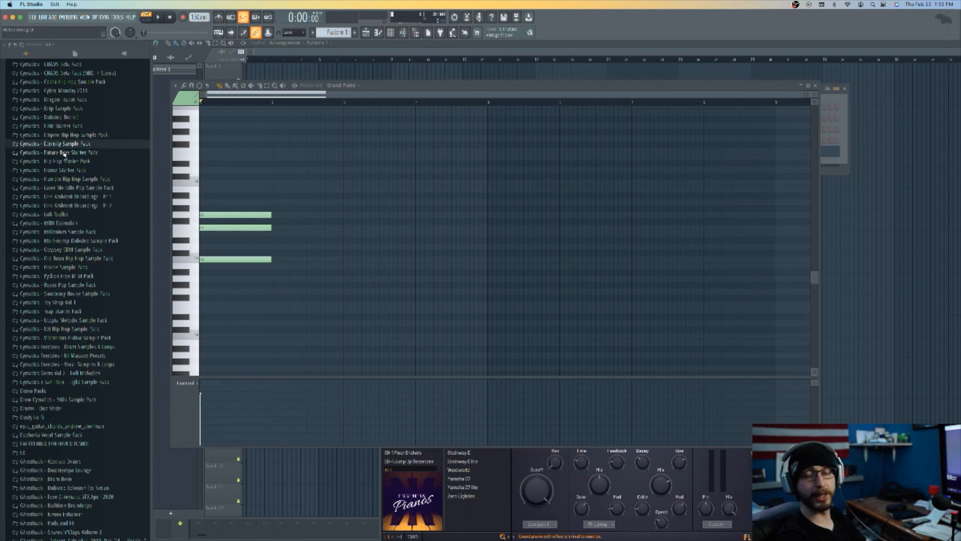
Play back the bar 1 chord, select its three notes and duplicate them into bar 2.
key("space")
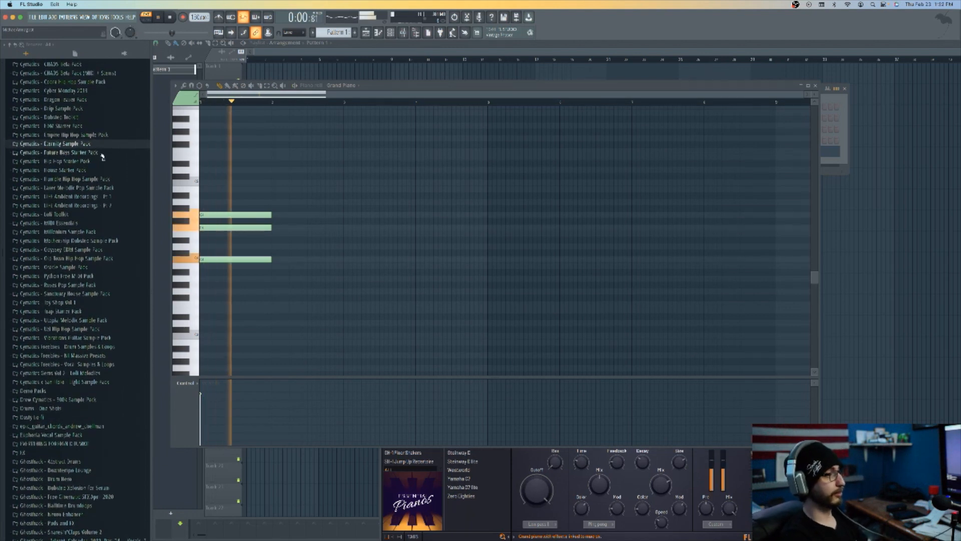
key("space")
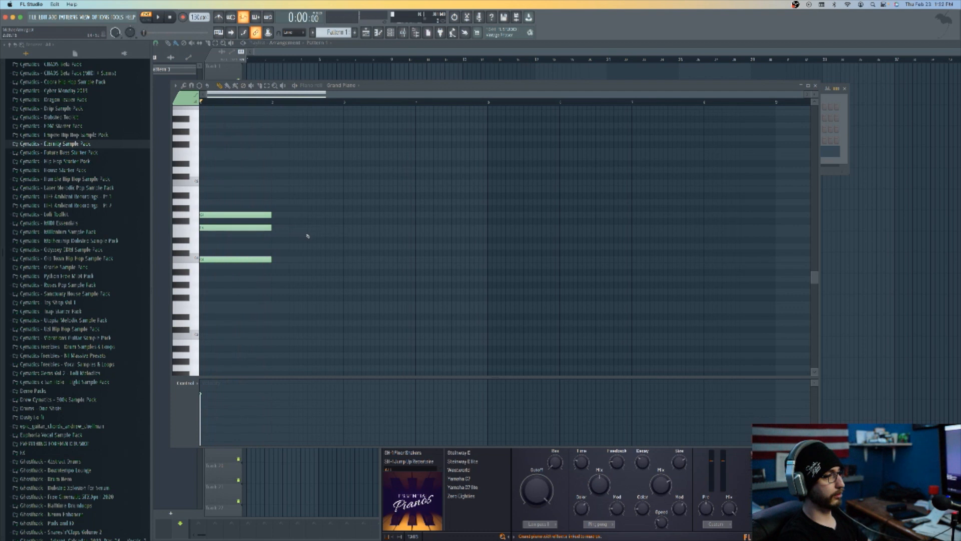
left_click_drag(235, 189, 261, 310)
key("ctrl+b")
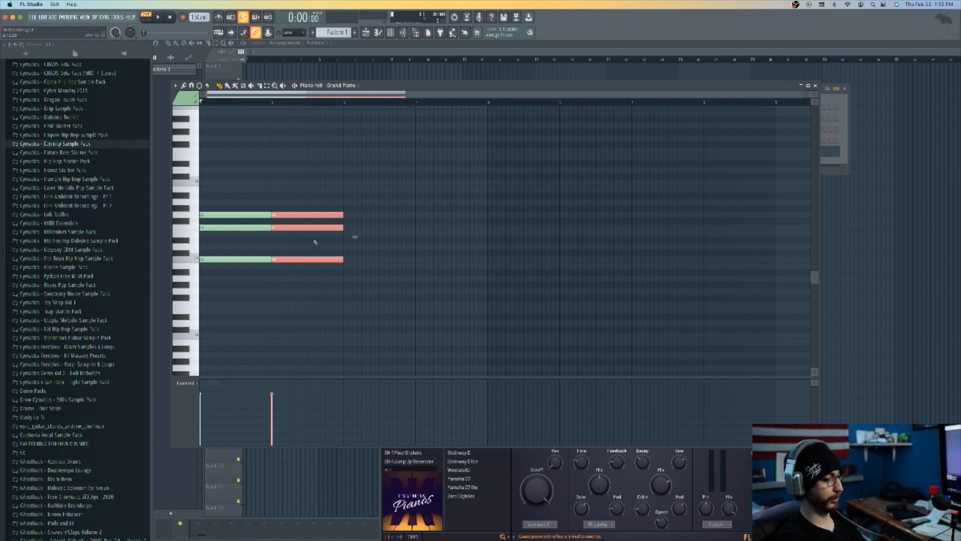
scroll(315, 242, "down", 1)
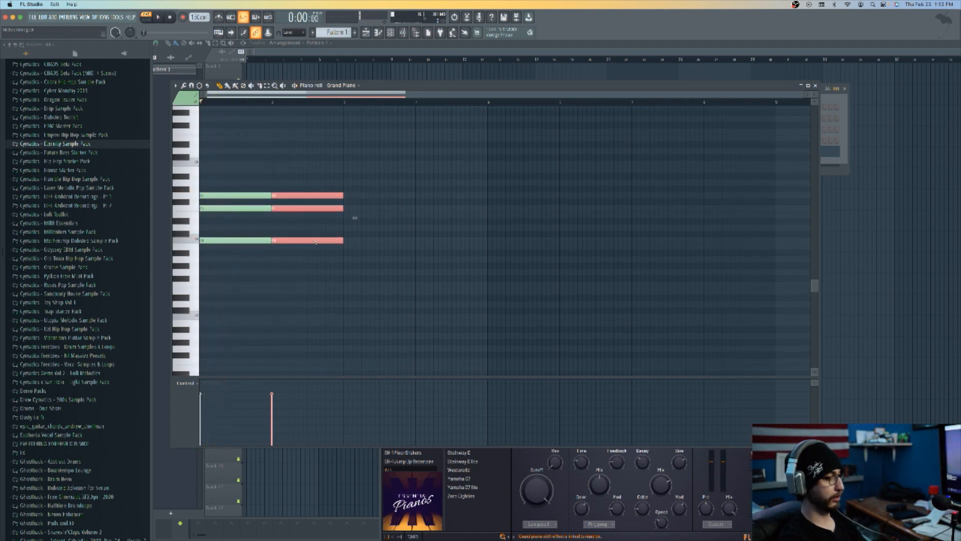
Transpose the bar 2 chord down three semitones and play back both chords.
key("Down")
key("Down")
key("Down")
key("space")
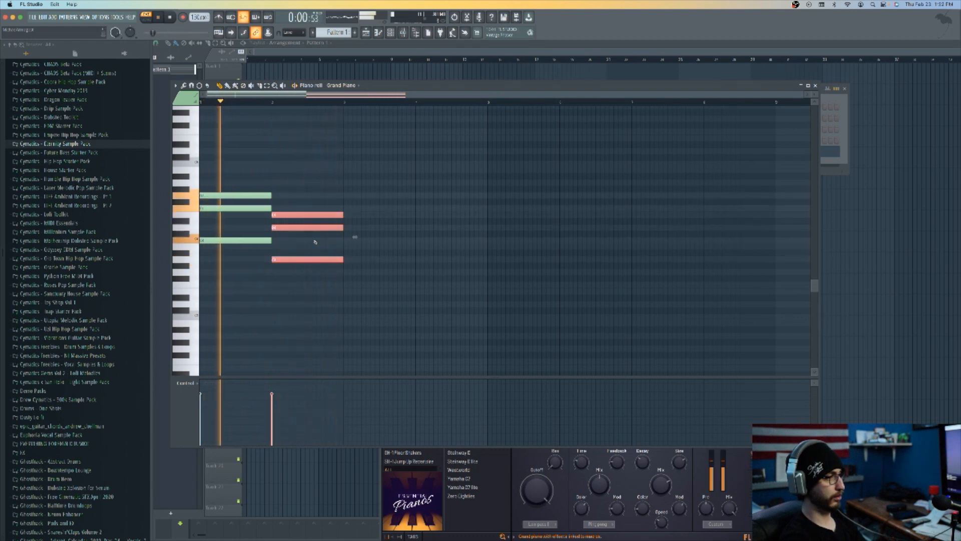
scroll(315, 242, "down", 3)
scroll(315, 241, "up", 4)
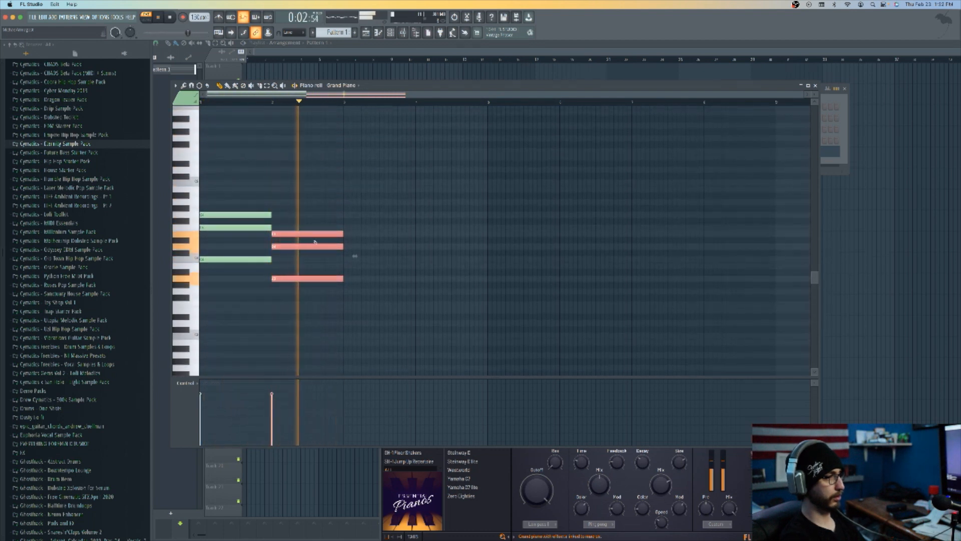
key("space")
scroll(314, 242, "up", 3)
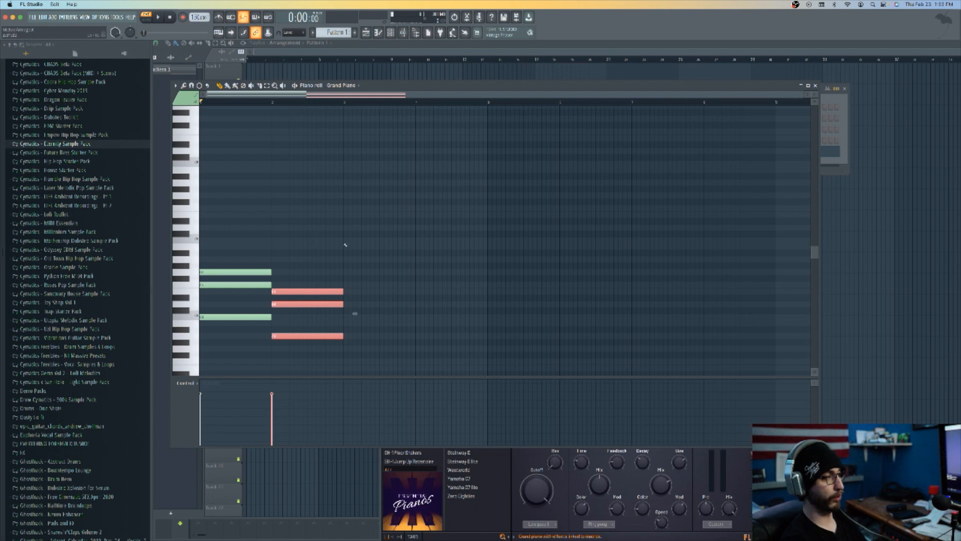
Lower the bar 2 chord by two more semitones and play back the progression.
left_click_drag(355, 313, 354, 326)
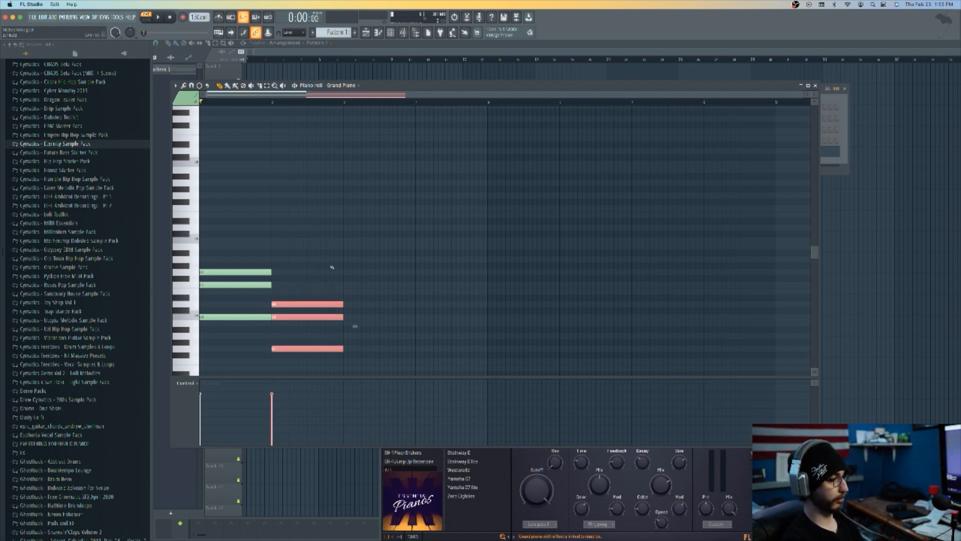
key("space")
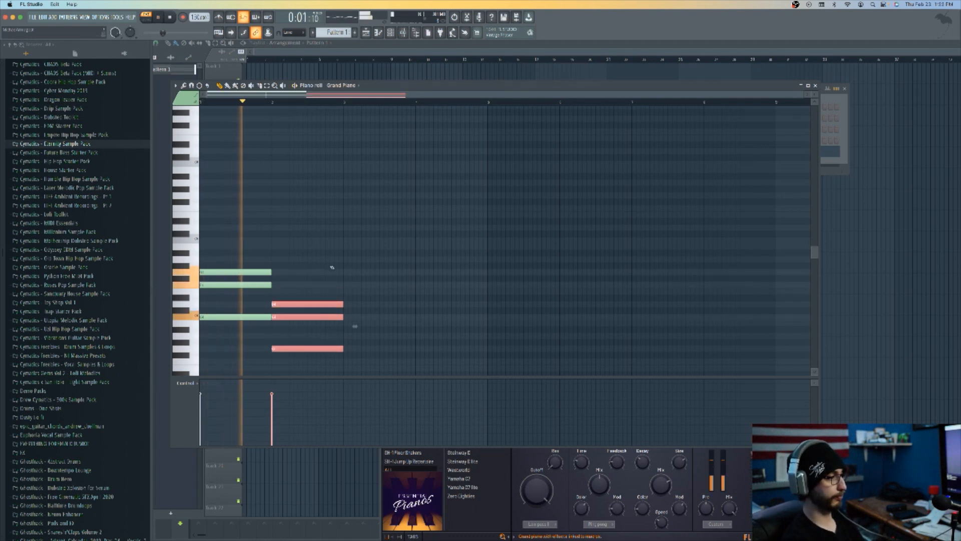
key("space")
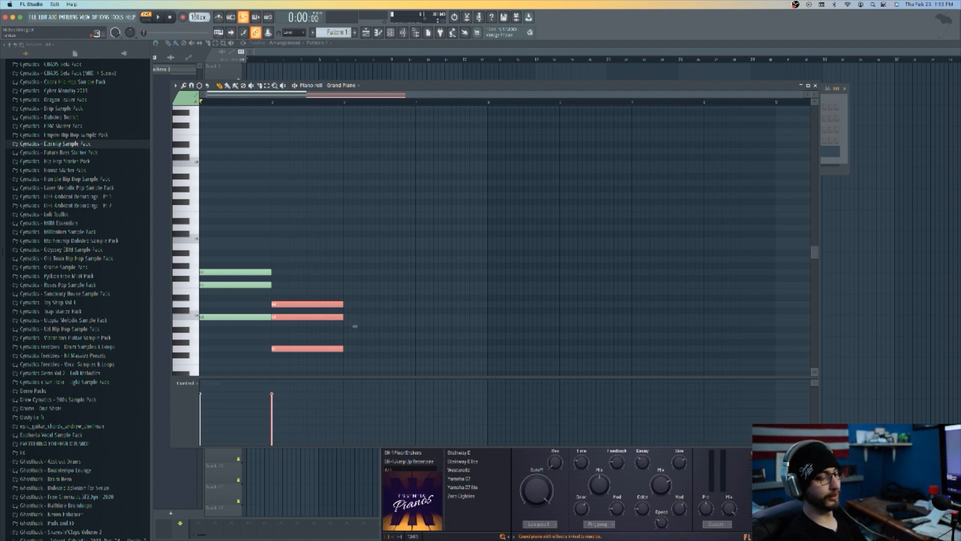
Slow down the project tempo and transpose the bar 2 chord up seven semitones.
left_click_drag(196, 17, 196, 36)
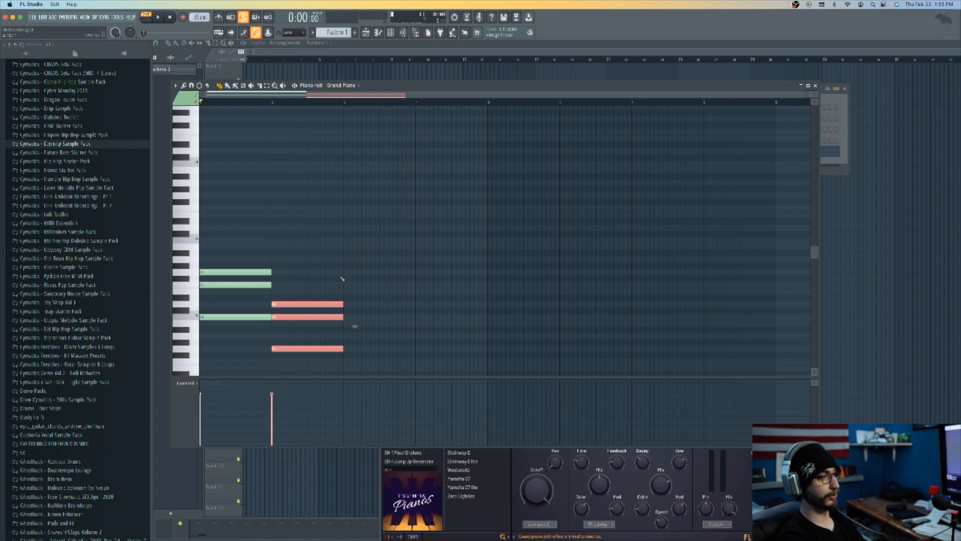
key("shift+Up")
key("shift+Up")
key("shift+Up")
key("shift+Up")
key("shift+Up")
key("shift+Up")
key("shift+Up")
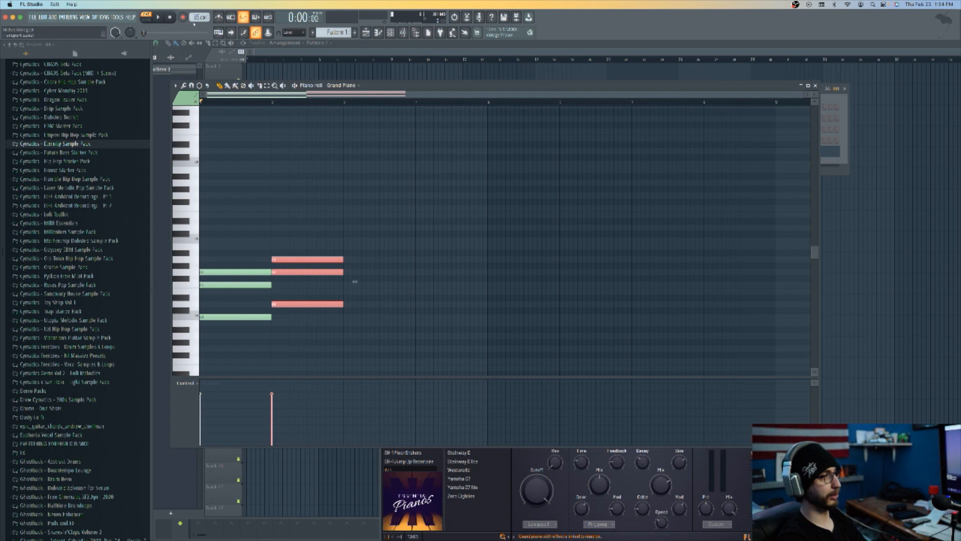
Lower the project tempo slightly more and play back the two-chord progression.
left_click_drag(196, 17, 195, 20)
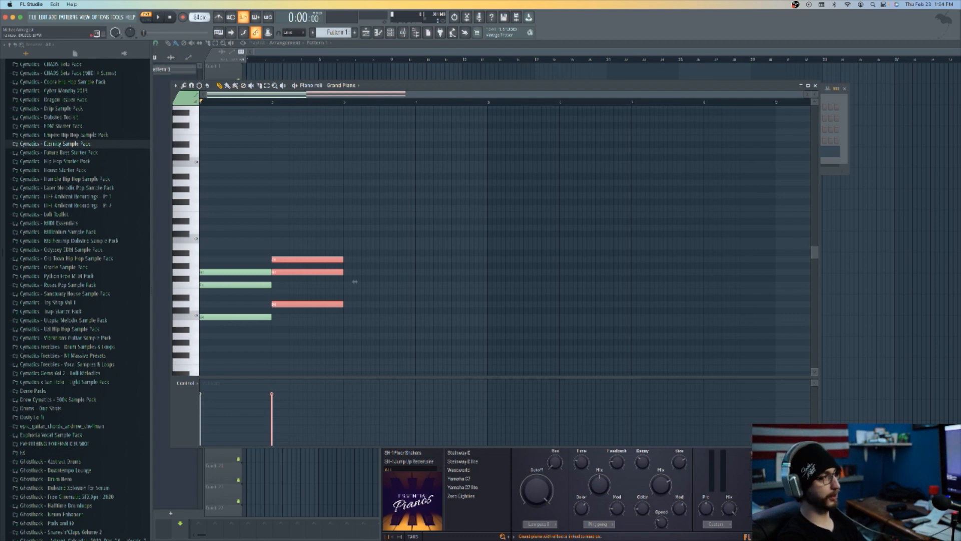
key("space")
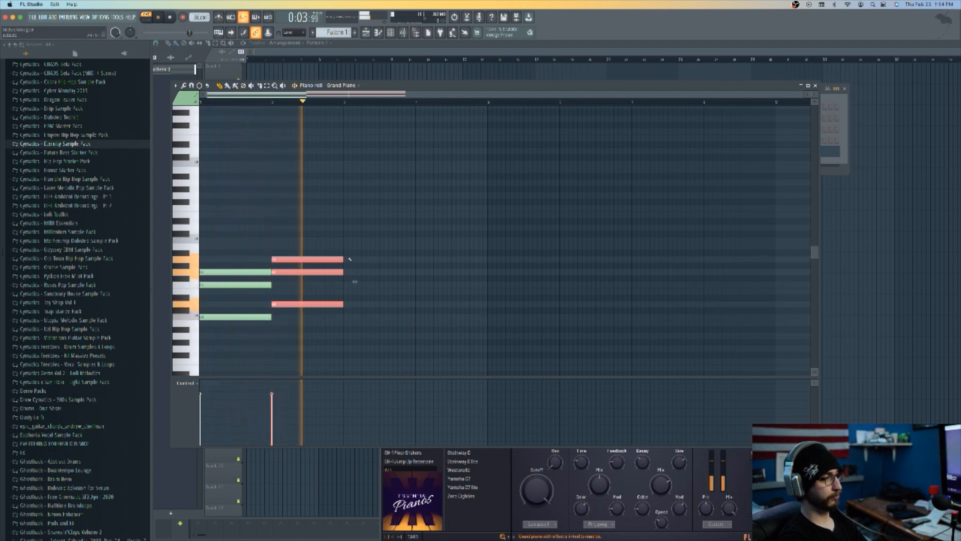
key("space")
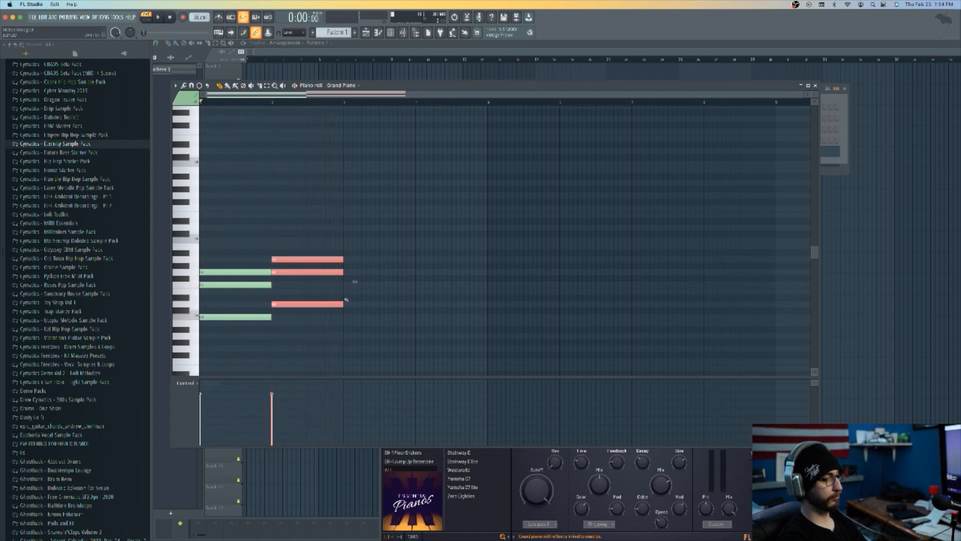
Duplicate the two chords from bars 1 and 2 into bars 3 and 4 and play back the progression.
left_click_drag(201, 230, 355, 336)
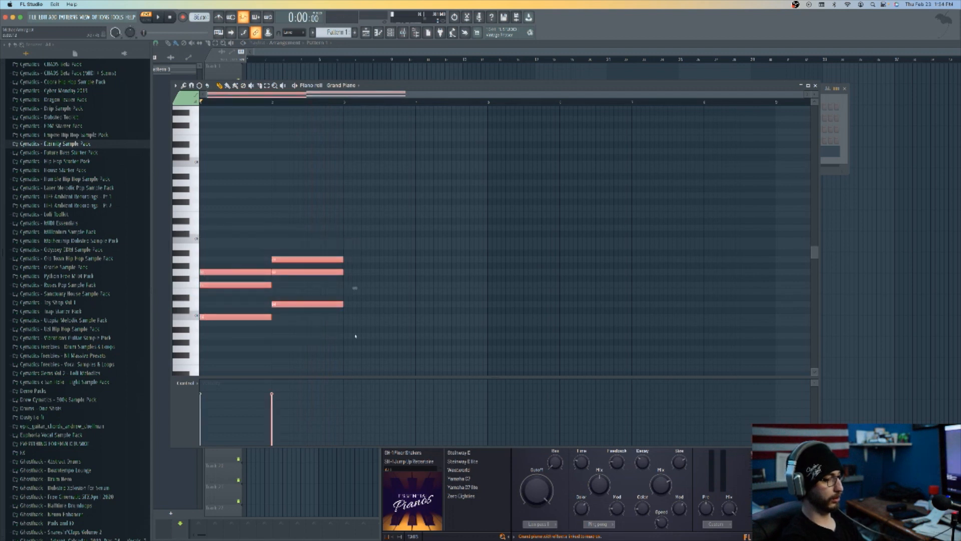
key("ctrl+b")
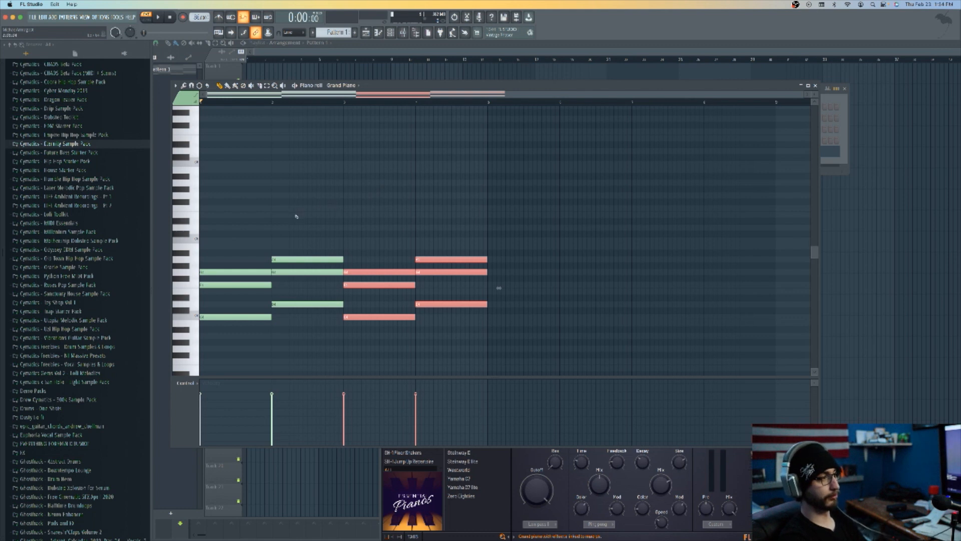
key("space")
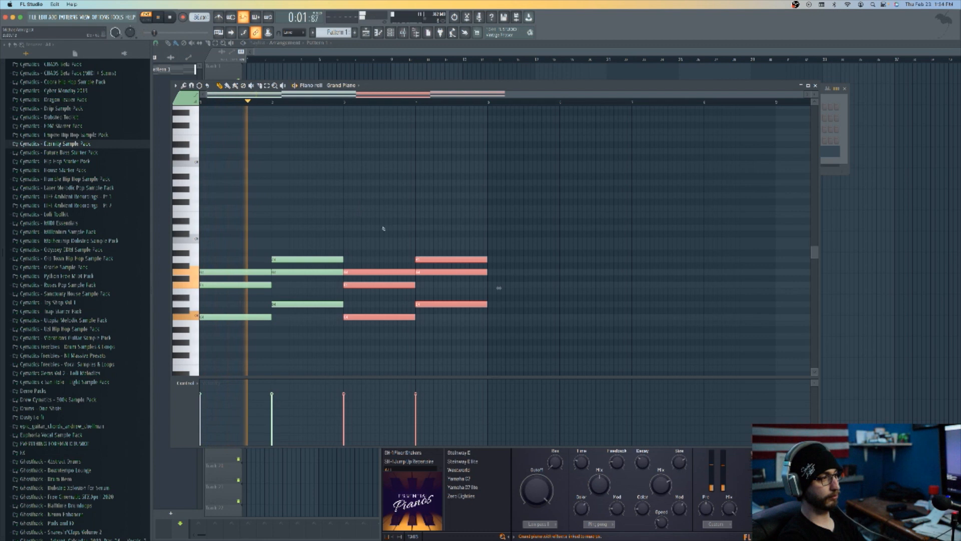
Transpose the bar 4 chord down four semitones while the progression plays, and deselect it.
left_click_drag(458, 243, 471, 326)
key("Down")
key("Down")
key("Down")
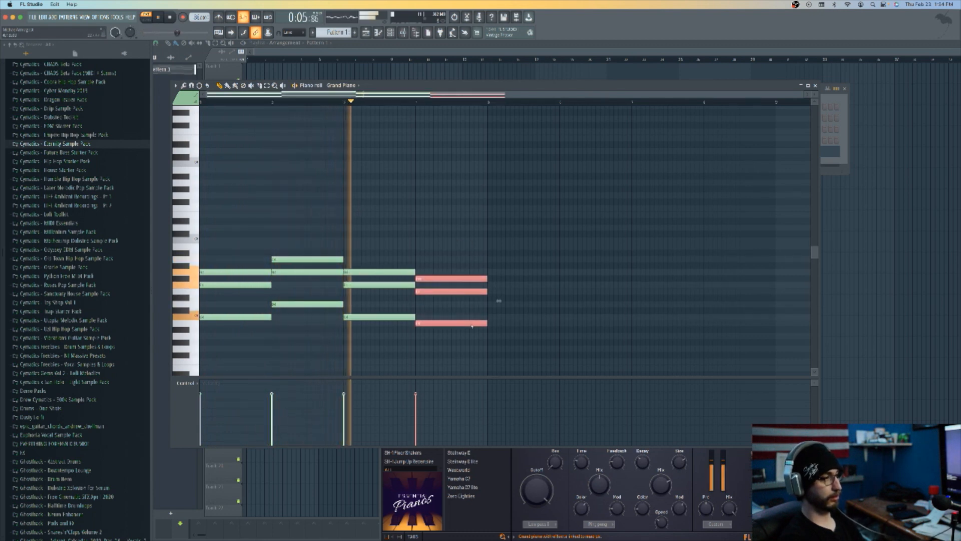
key("Down")
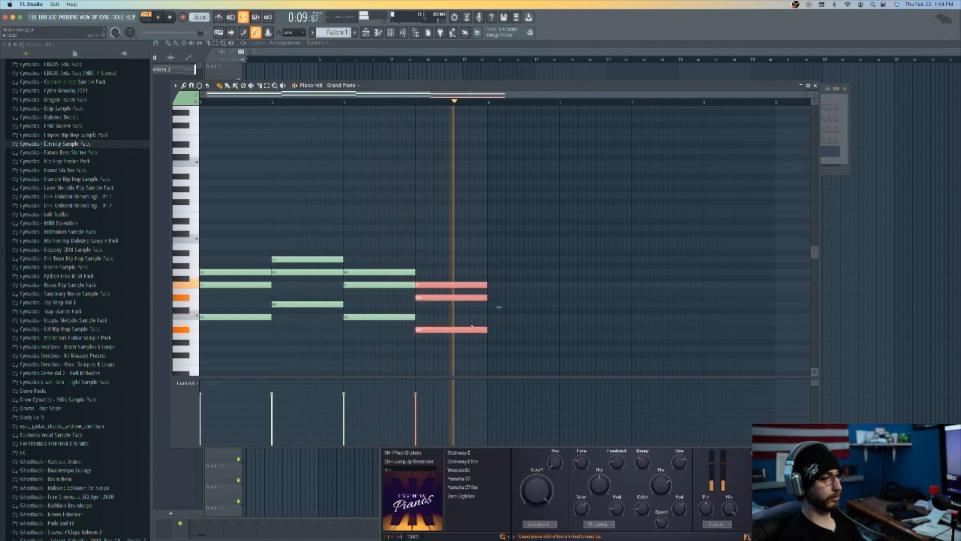
left_click(476, 310)
right_click(492, 311)
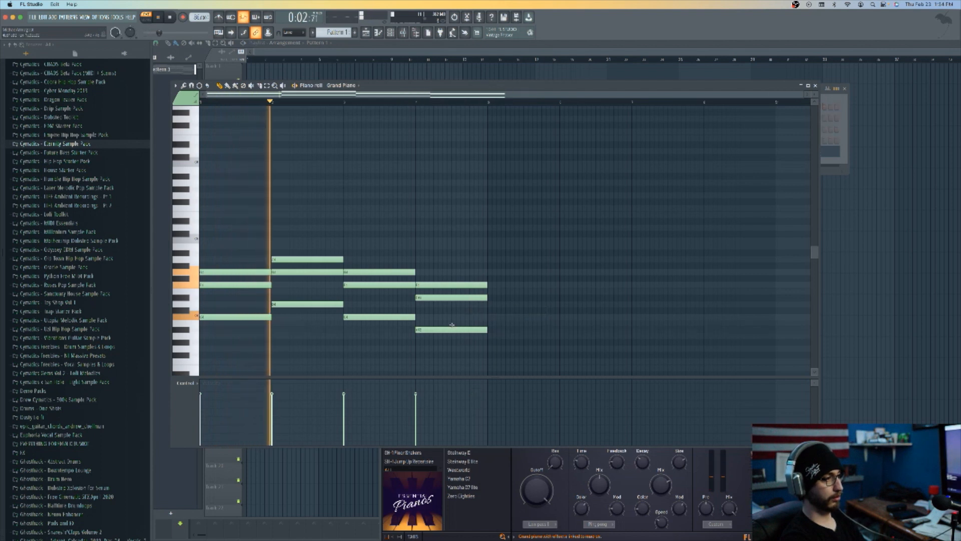
Raise only the lowest note of the bar 4 chord by two semitones, listen to it, and stop playback.
left_click_drag(453, 326, 453, 320)
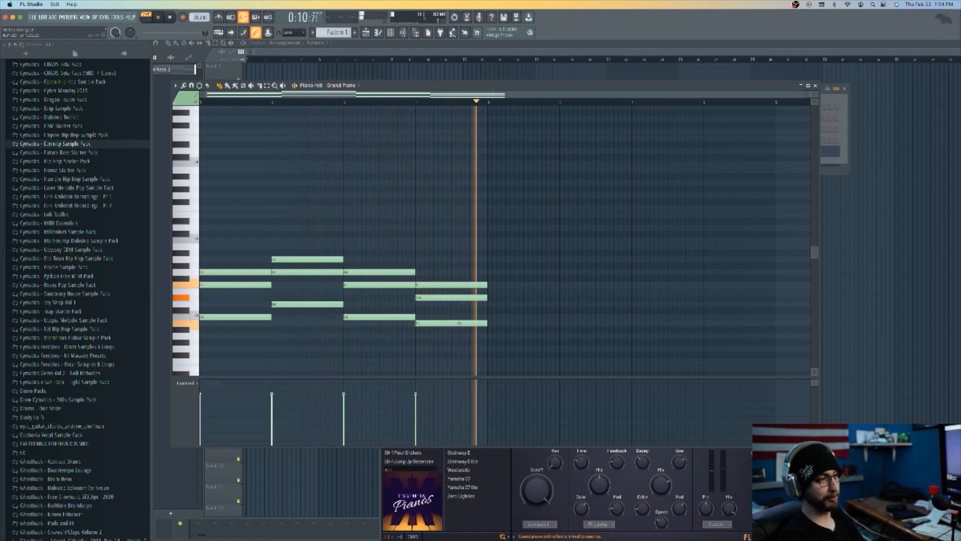
left_click_drag(459, 322, 453, 313)
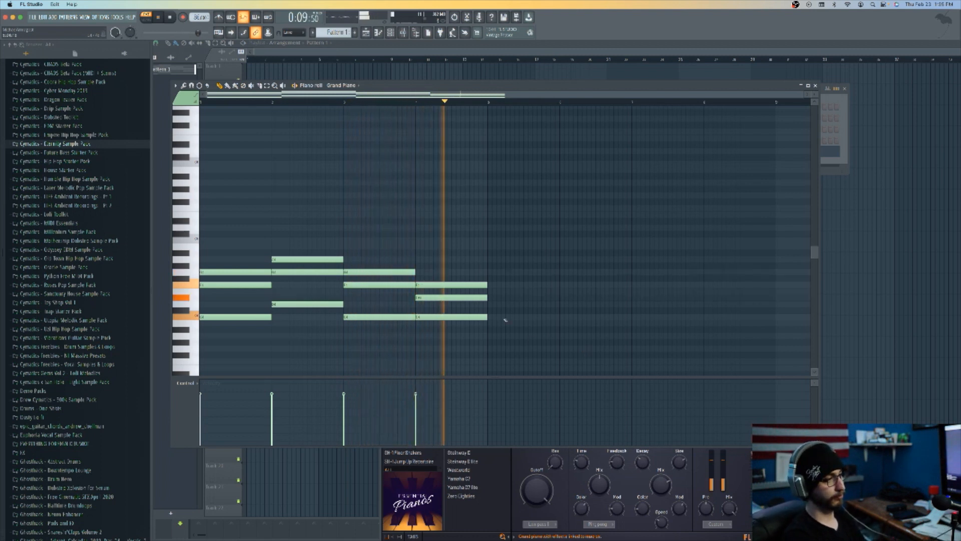
key("space")
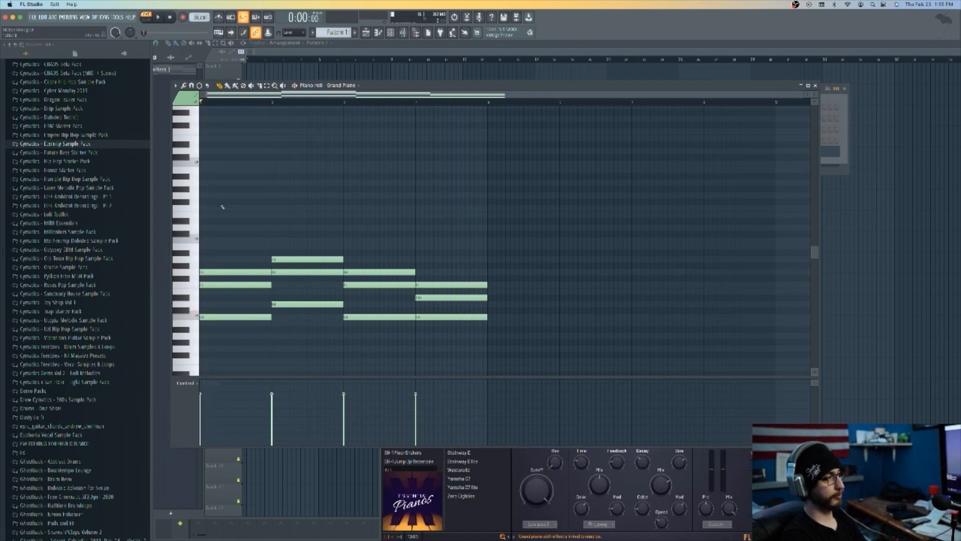
Add a one-beat melody note on beat 2 of bar 1, well above the chord.
left_click(242, 203)
left_click_drag(311, 202, 254, 203)
left_click(255, 209)
right_click(255, 209)
left_click_drag(243, 201, 220, 201)
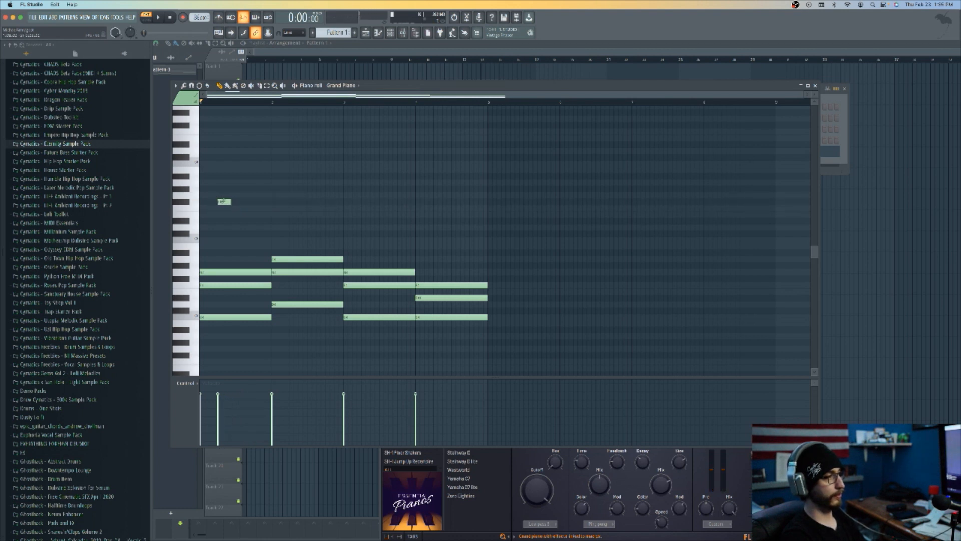
left_click(233, 204)
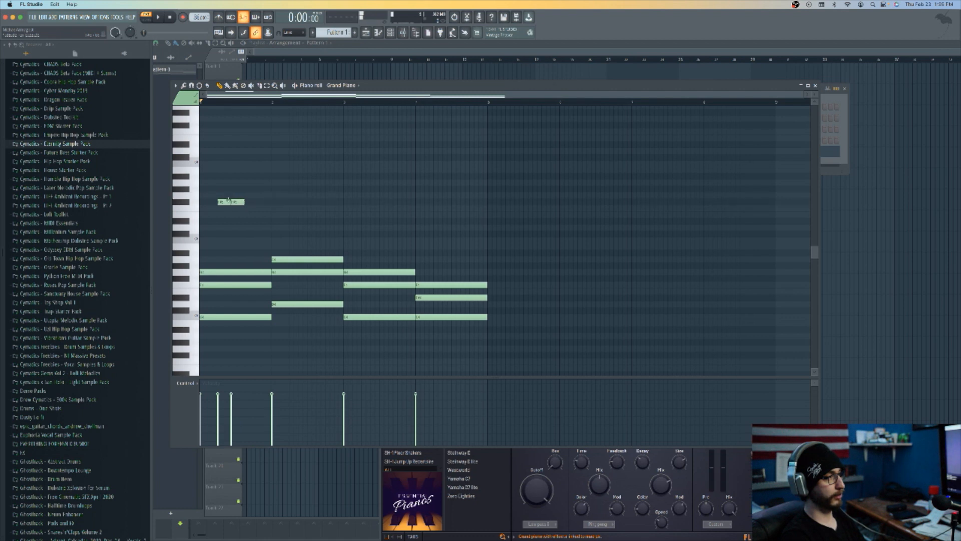
right_click(235, 205)
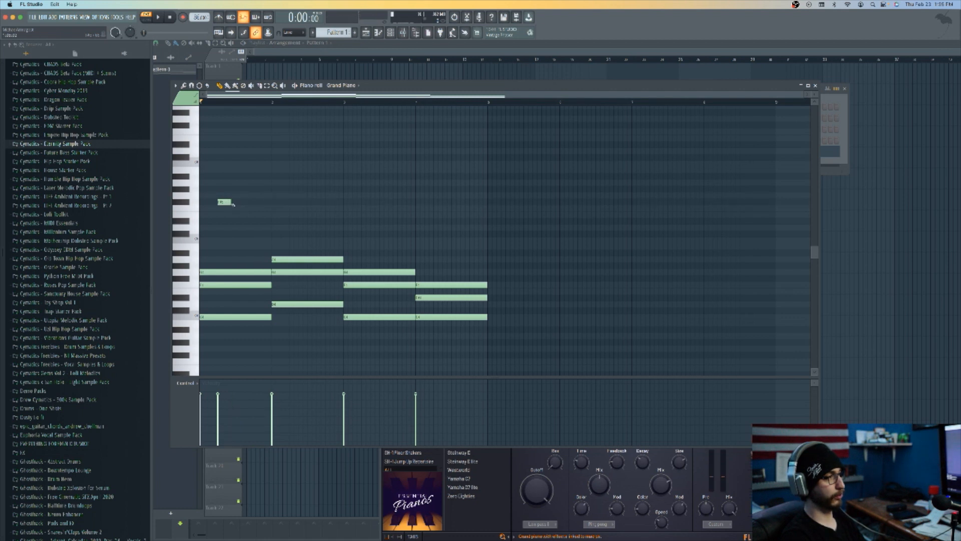
left_click_drag(231, 203, 235, 202)
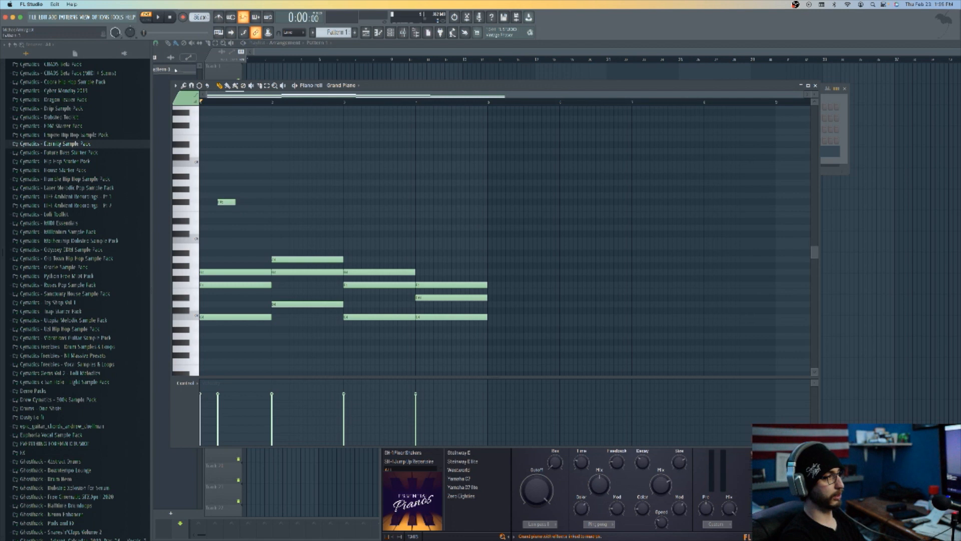
left_click(176, 85)
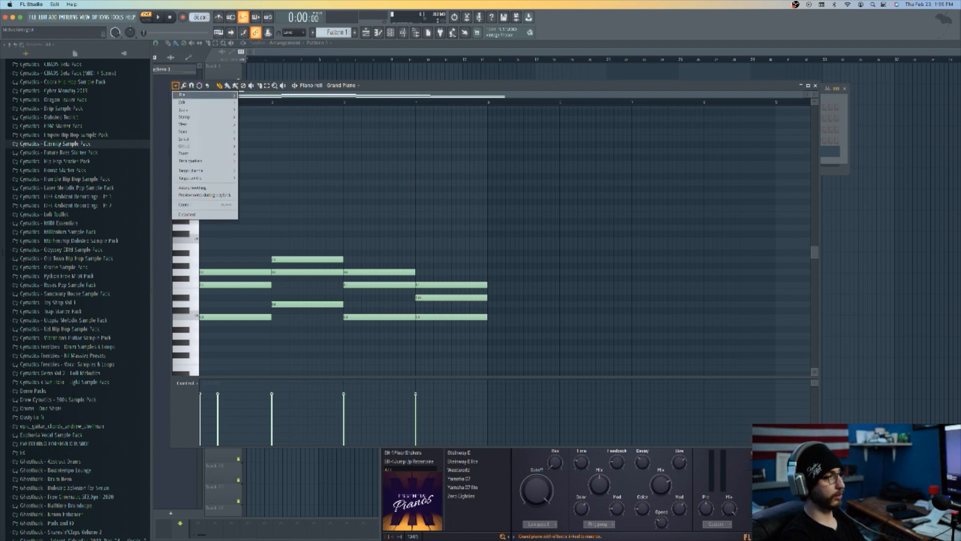
mouse_move(207, 111)
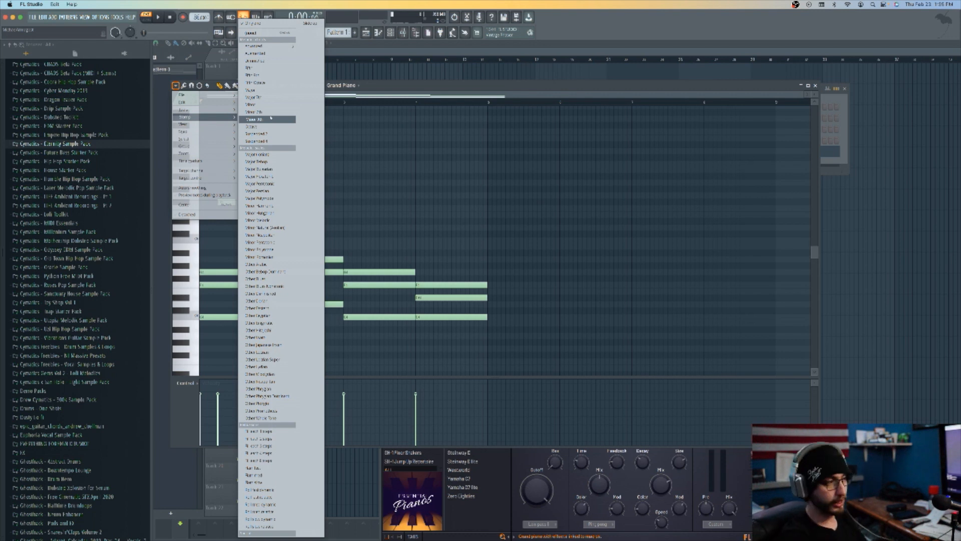
mouse_move(226, 152)
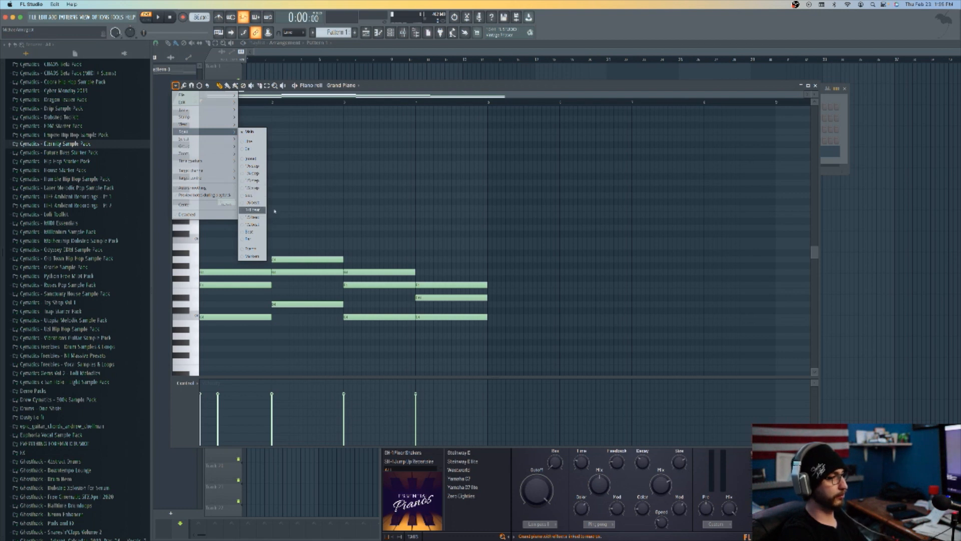
left_click(300, 212)
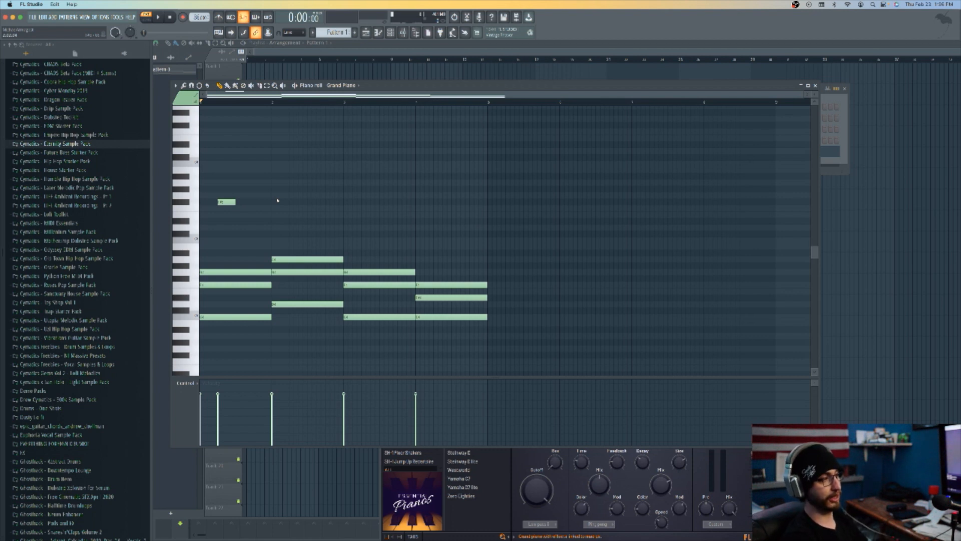
Lower the bar 1 melody note one semitone, add a note three semitones below it on beat 3, and play back the pattern.
left_click_drag(226, 202, 226, 208)
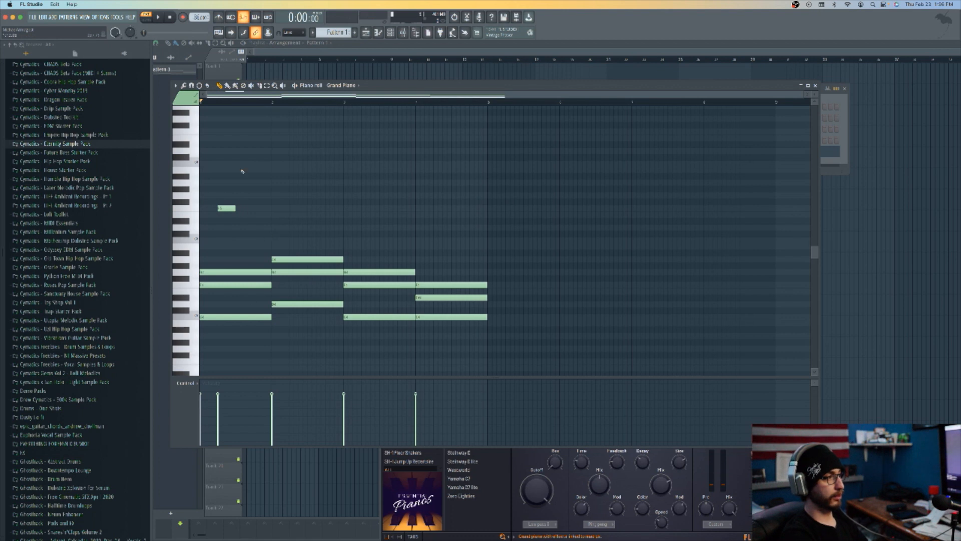
left_click(238, 228)
left_click(239, 225)
key("space")
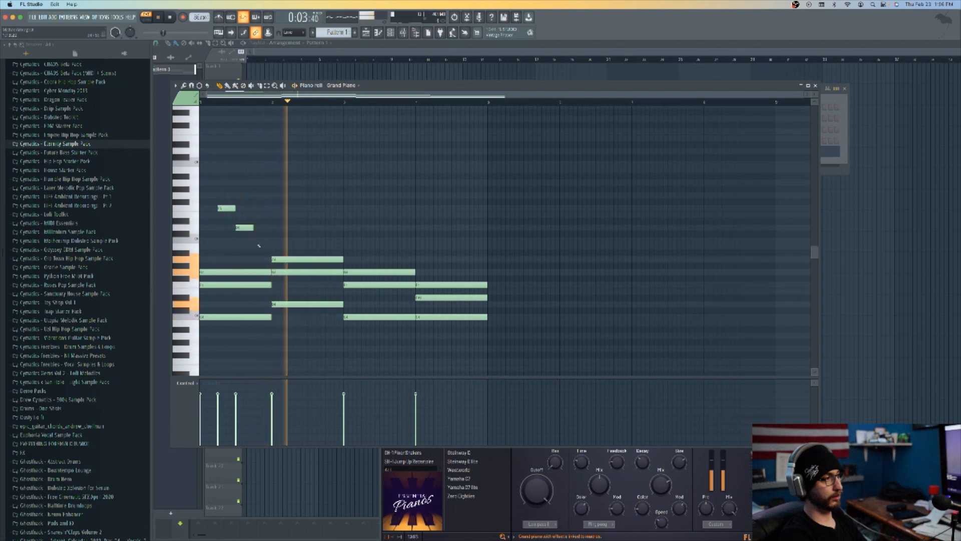
Add two one-beat melody notes on beats 2 and 3 of bar 2, the second three semitones above the first.
left_click(283, 241)
left_click_drag(298, 240, 302, 240)
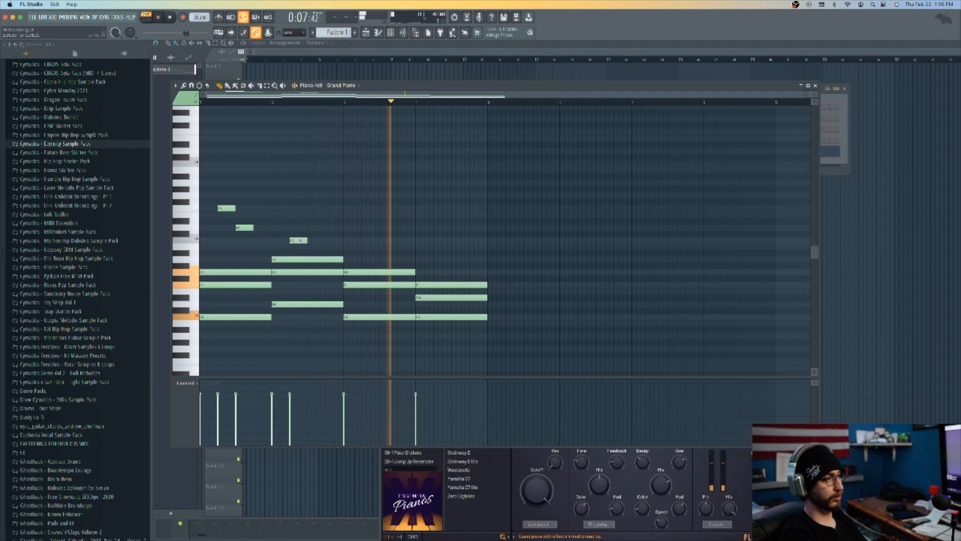
left_click(310, 221)
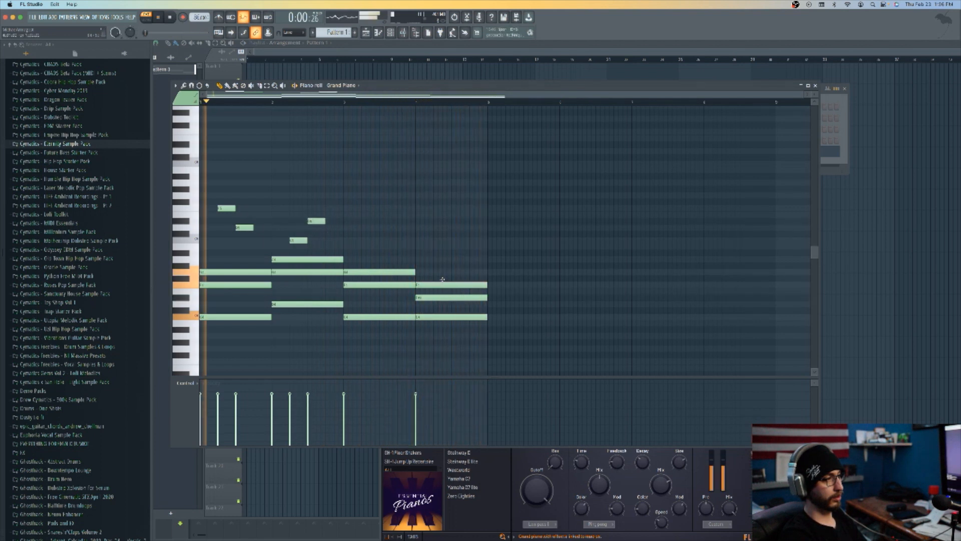
Try the bar 4 chord's top note one semitone higher, restore it, and lower the chord's middle note by one semitone.
left_click_drag(442, 285, 443, 275)
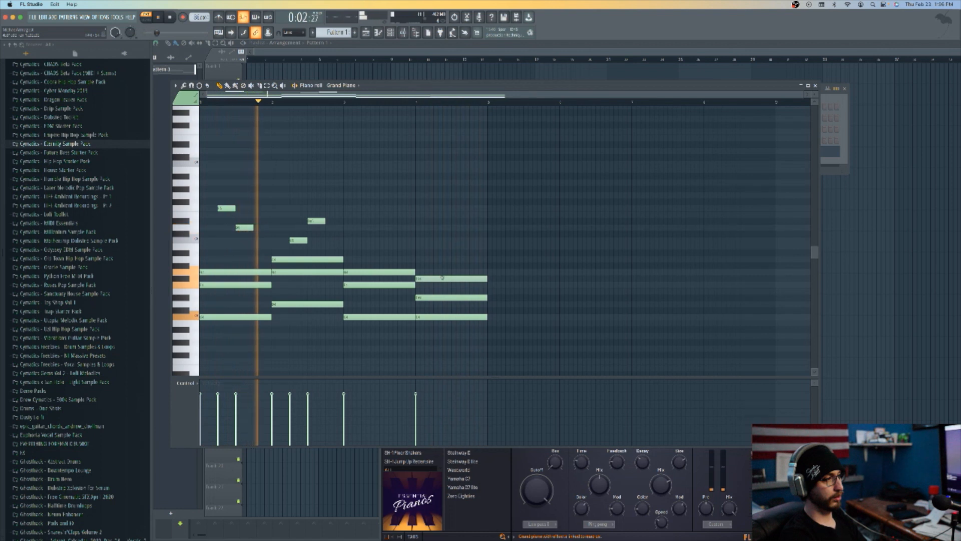
left_click_drag(442, 275, 444, 281)
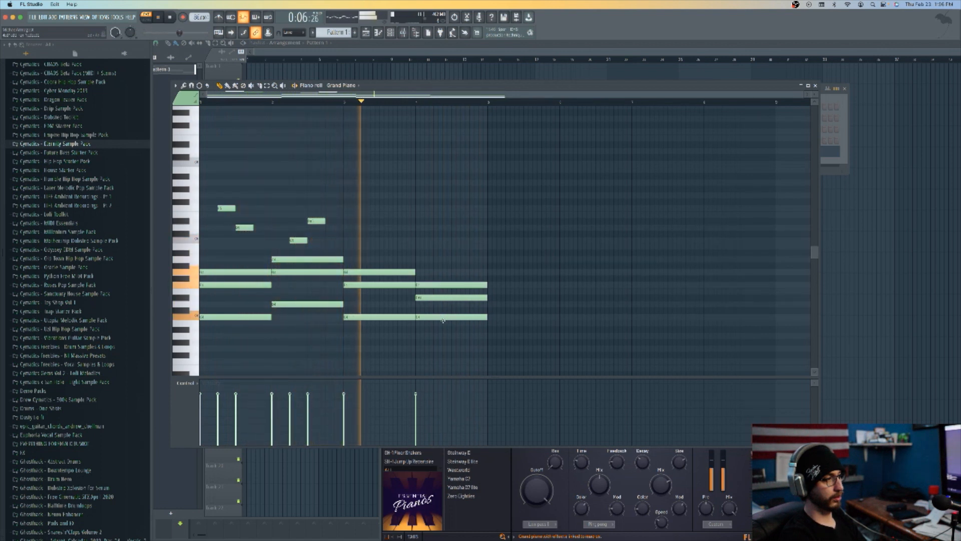
left_click_drag(443, 297, 441, 304)
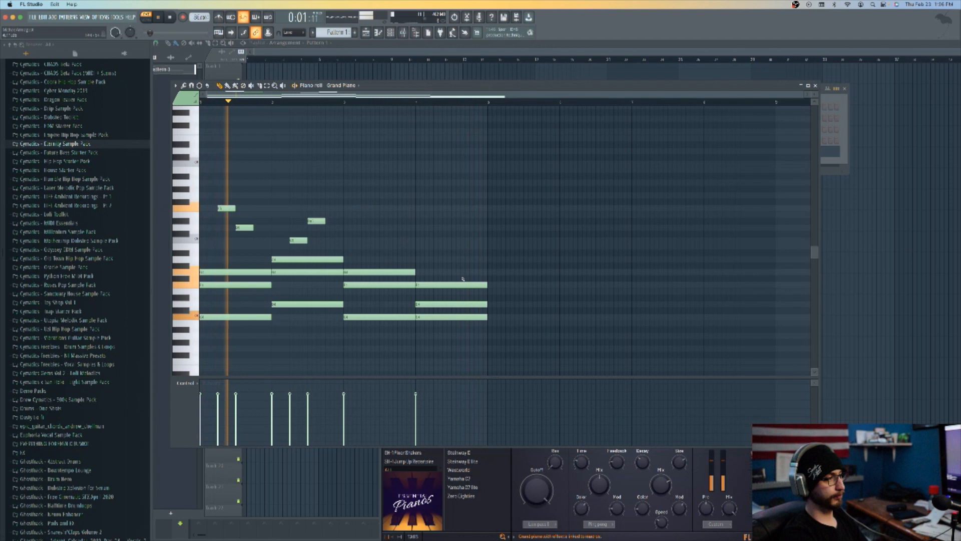
Try a bar-long melody note starting on beat 2 of bar 3, remove it, and lower bar 2's last melody note by one semitone.
left_click(364, 233)
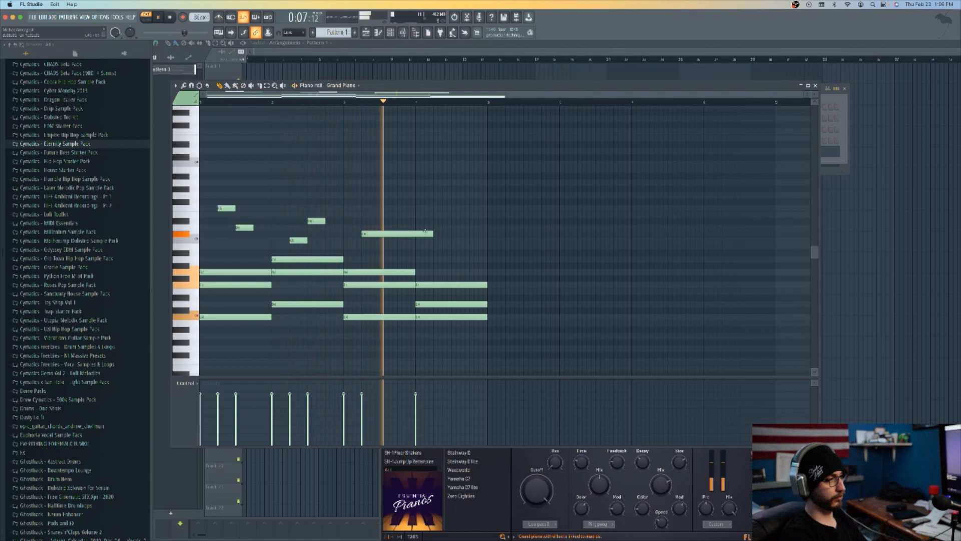
right_click(398, 233)
left_click_drag(321, 221, 320, 227)
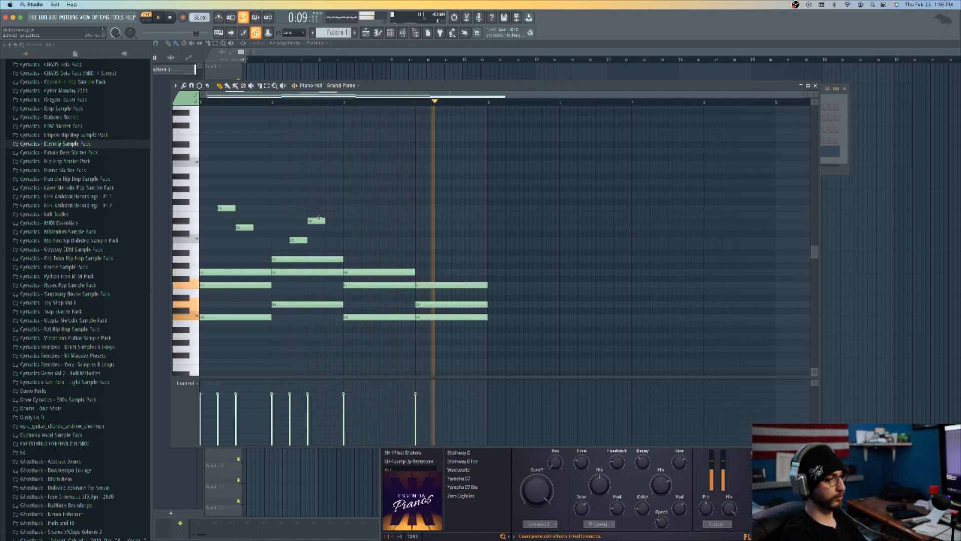
Add four descending one-beat melody notes across bar 3, stepping down three, four and one semitones.
left_click(349, 208)
left_click(364, 226)
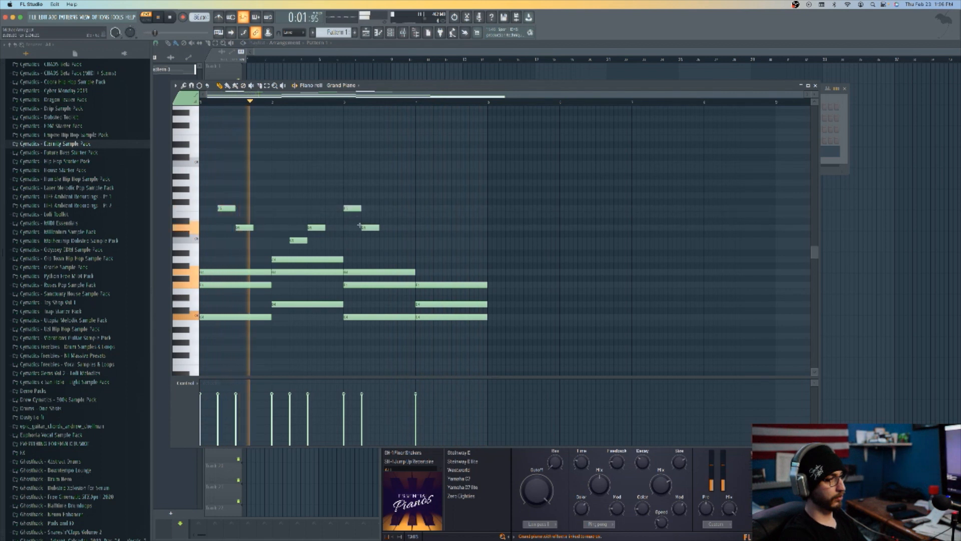
left_click(386, 253)
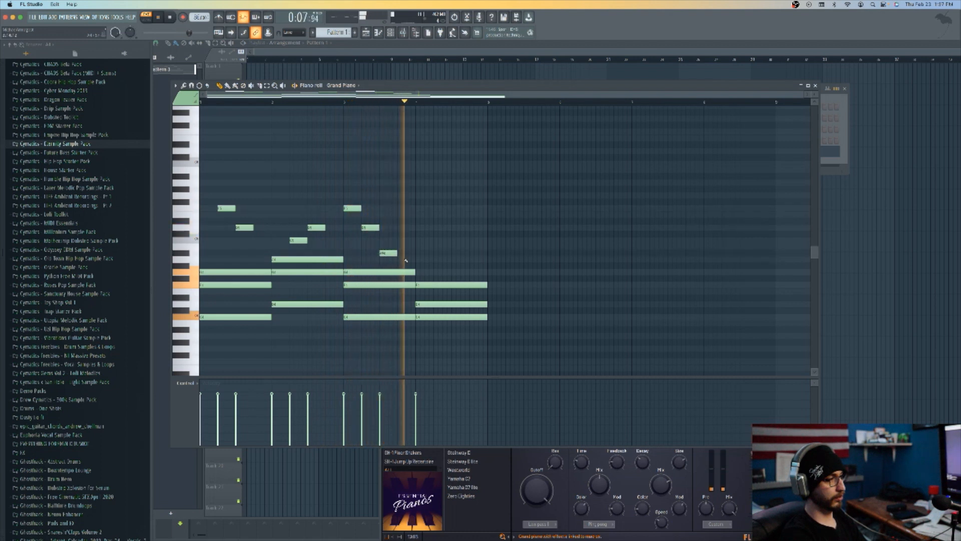
left_click(404, 260)
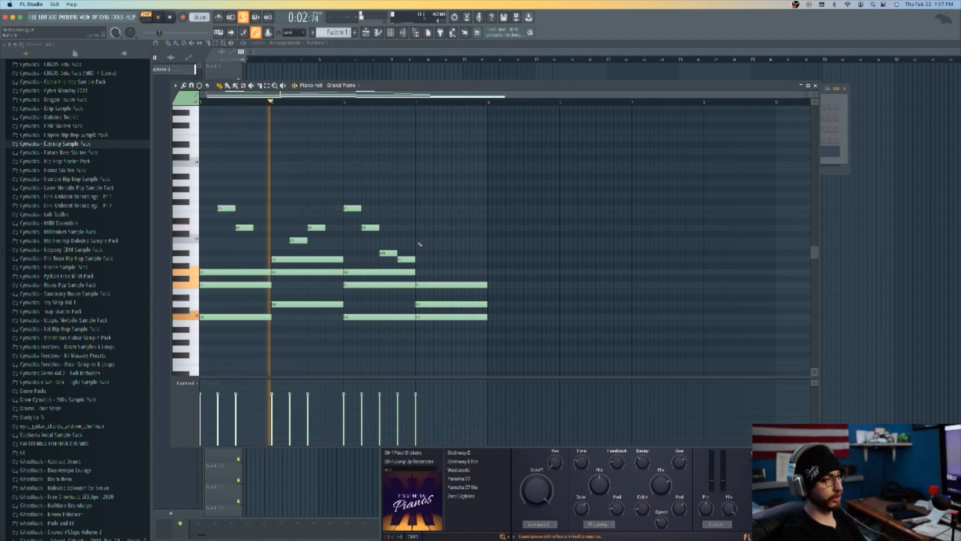
Add three rising one-beat melody notes on beats 1 to 3 of bar 4, stepping up four and three semitones.
left_click(417, 240)
left_click(437, 215)
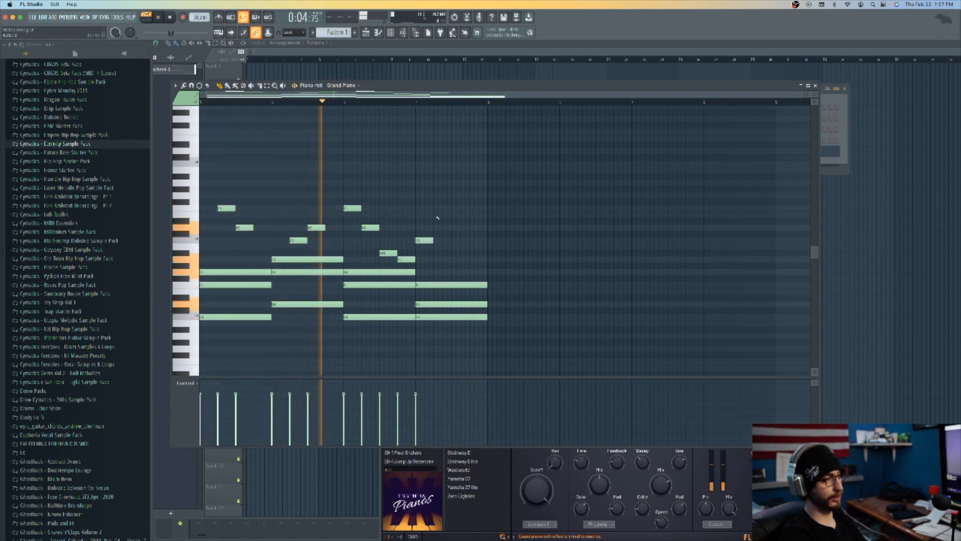
left_click(453, 195)
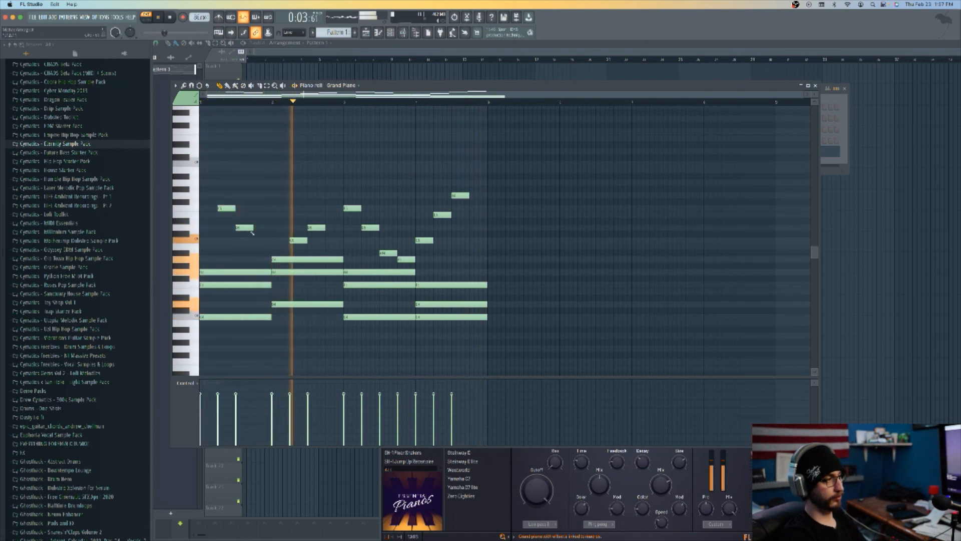
Lengthen bar 1's second melody note to three beats and extend the last melody notes of bars 4 and 2 to their bar ends.
left_click_drag(250, 227, 268, 227)
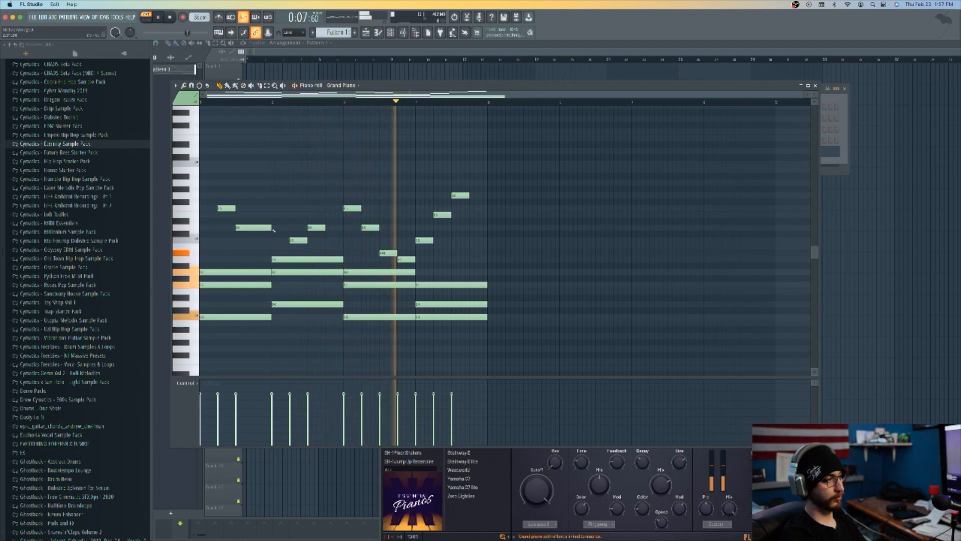
left_click_drag(270, 228, 287, 227)
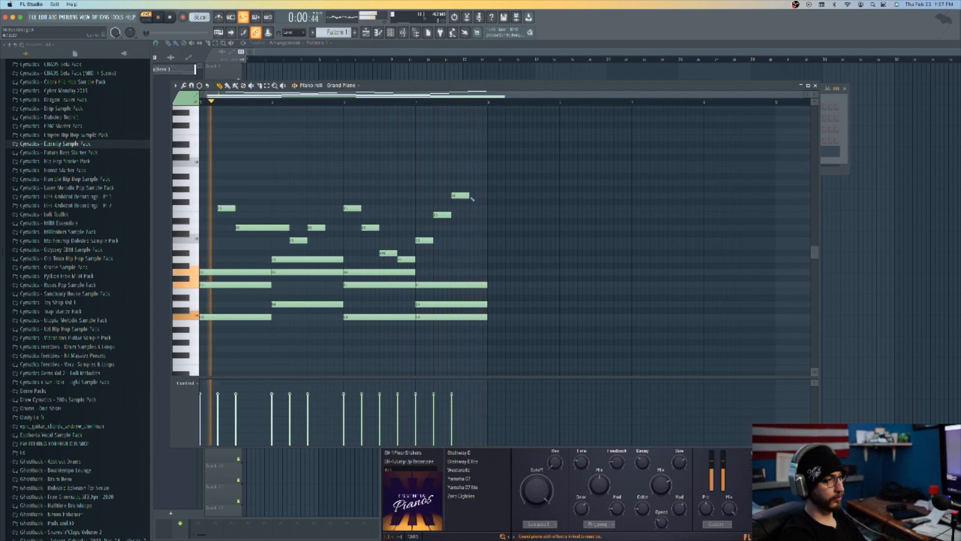
left_click_drag(469, 195, 482, 195)
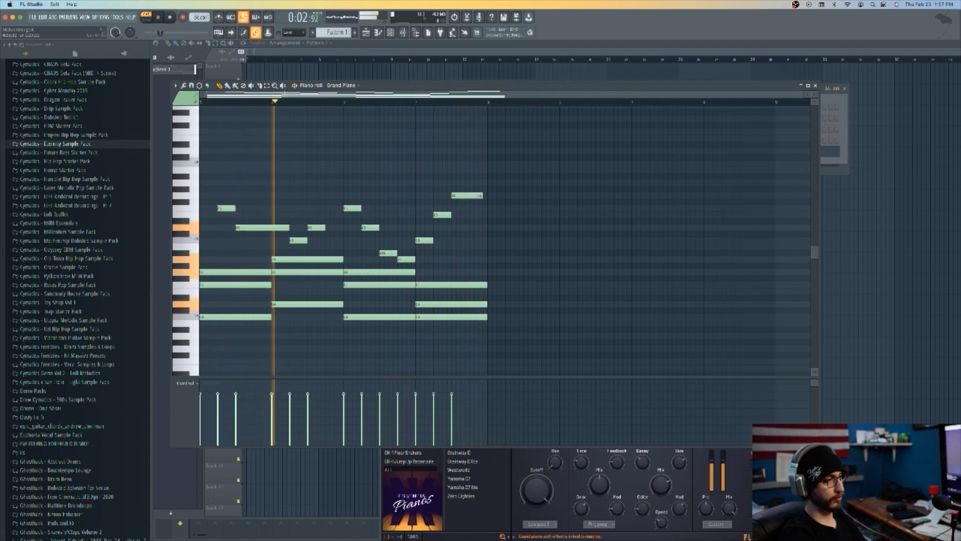
left_click(320, 227)
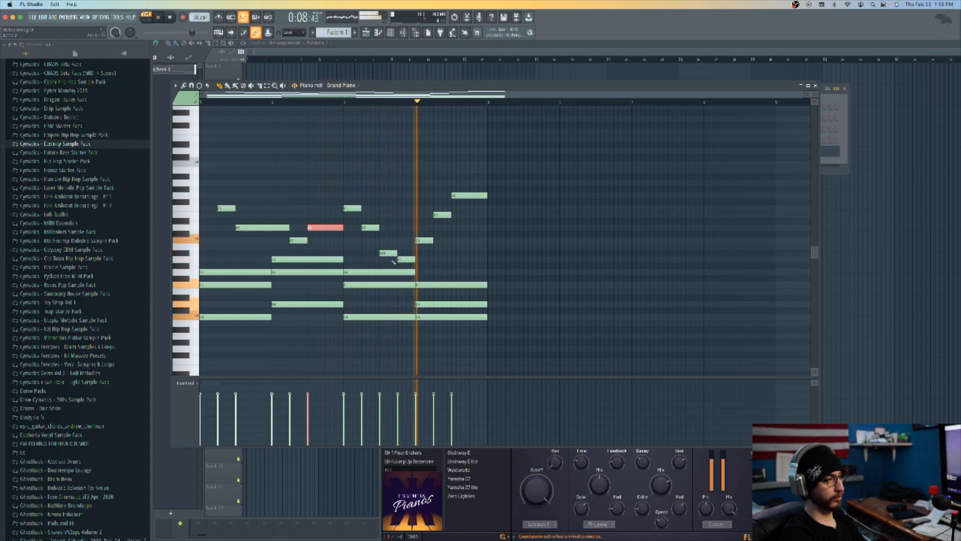
Try raising bar 3's third melody note by one and two semitones, shifting its timing, and raising the second melody note by one semitone.
left_click_drag(386, 253, 384, 246)
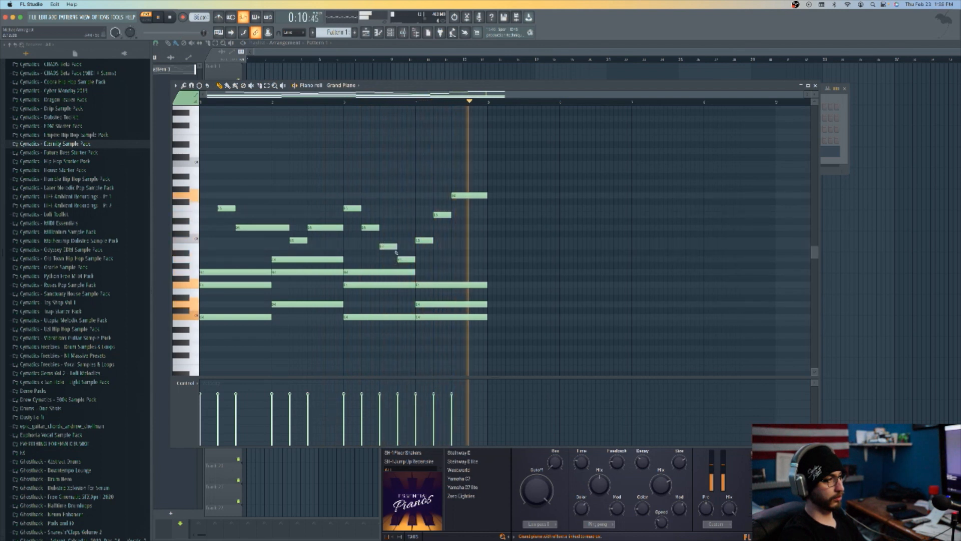
mouse_move(390, 246)
left_mouse_down()
mouse_move(399, 247)
mouse_move(386, 227)
left_mouse_up()
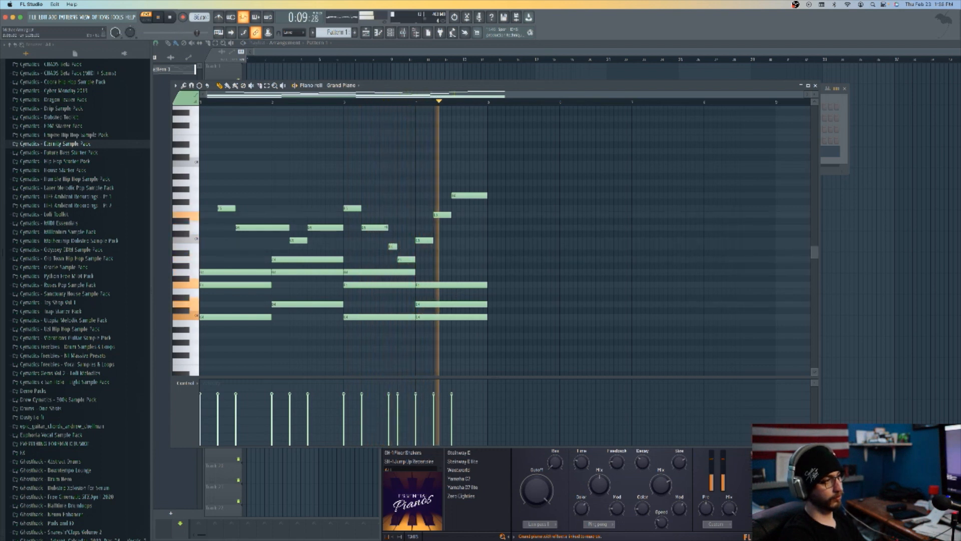
left_click_drag(389, 244, 381, 245)
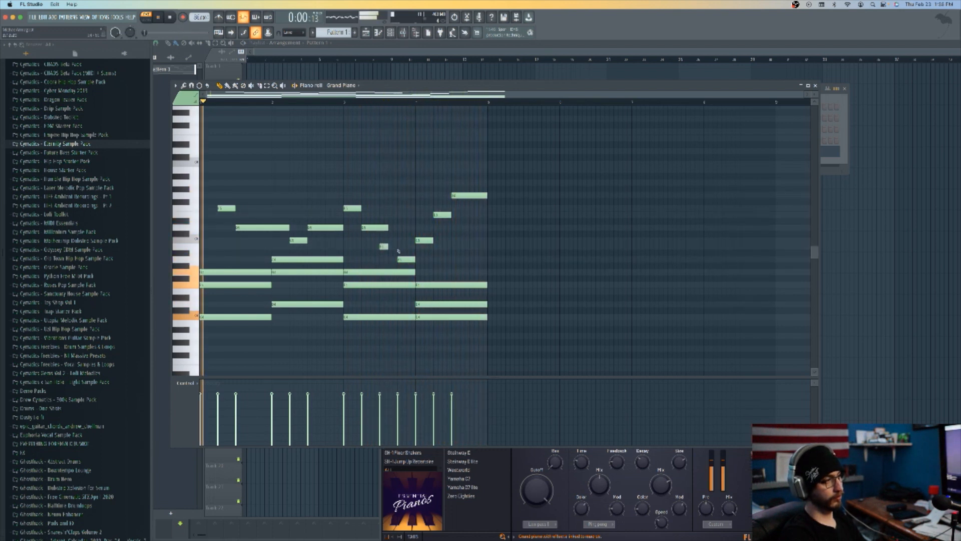
left_click_drag(387, 246, 395, 246)
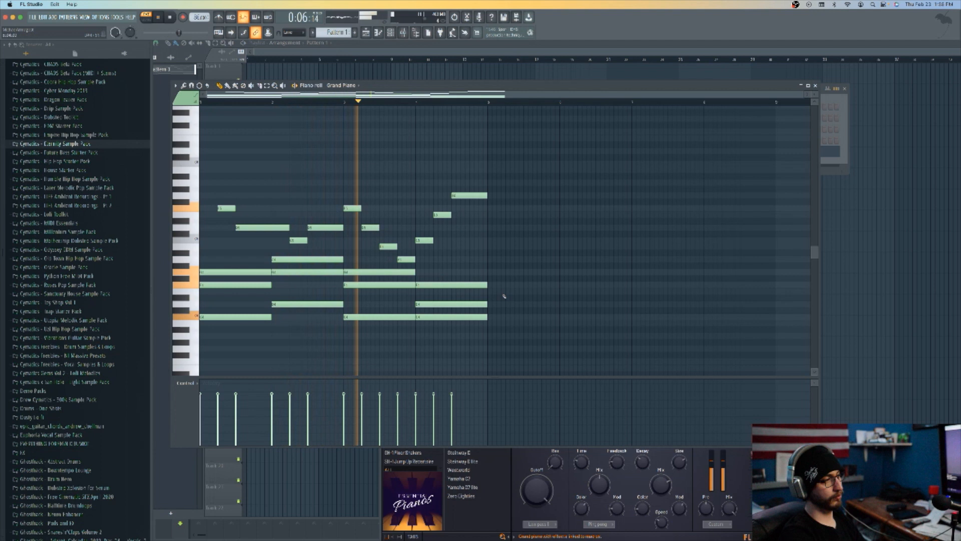
left_click(391, 253)
right_click(394, 253)
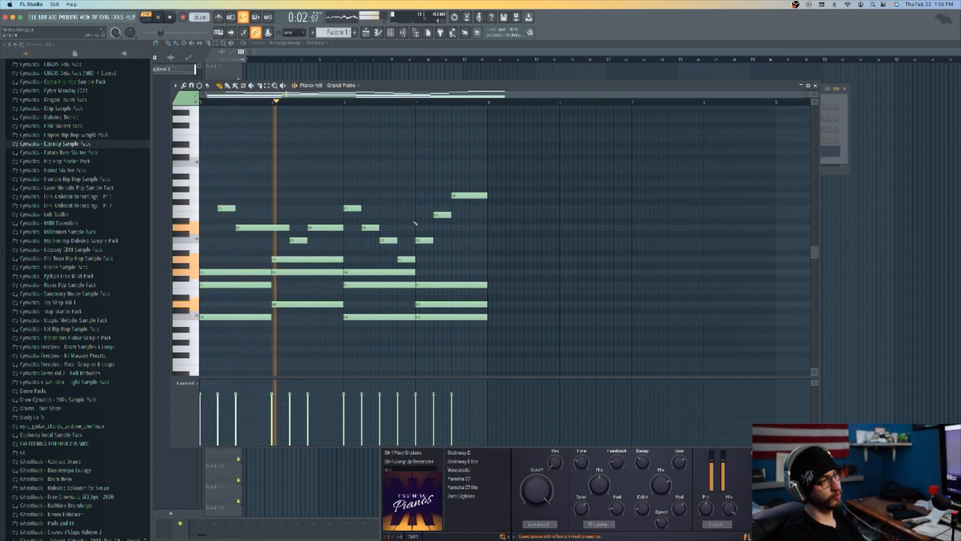
left_click_drag(370, 227, 371, 221)
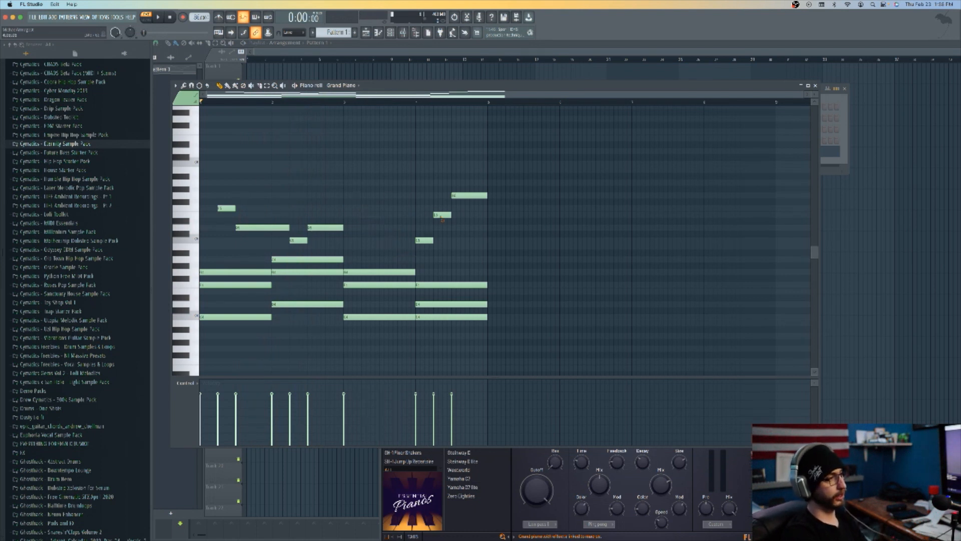
Duplicate the melody of bars 1 and 2 into bars 3 and 4 and add a one-beat note on bar 4's last beat, five semitones lower.
left_click_drag(212, 192, 344, 244)
key("ctrl+b")
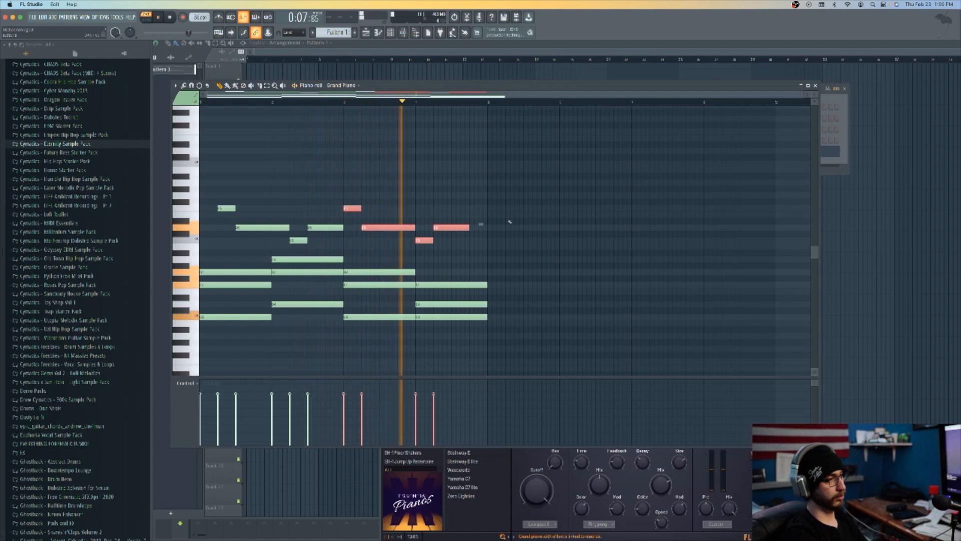
left_click(468, 245)
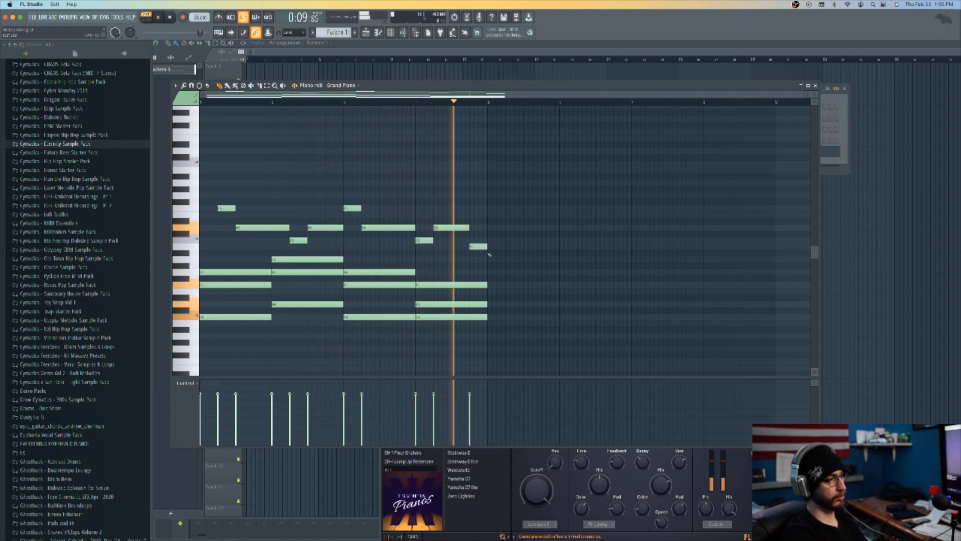
left_click_drag(478, 246, 477, 253)
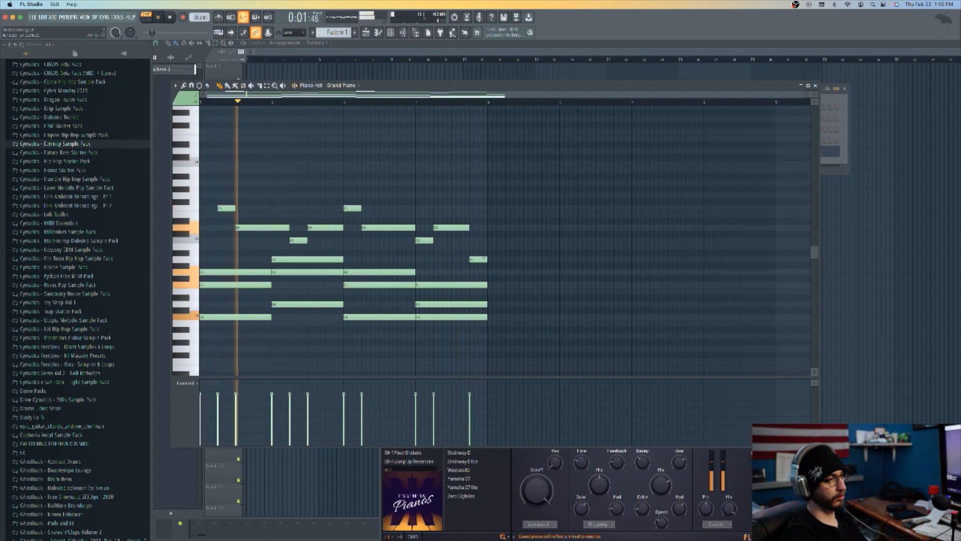
Shorten bar 4's last melody note to three-quarters of a beat and follow it with a quarter-beat note two semitones lower.
left_click_drag(485, 259, 481, 259)
left_click(482, 272)
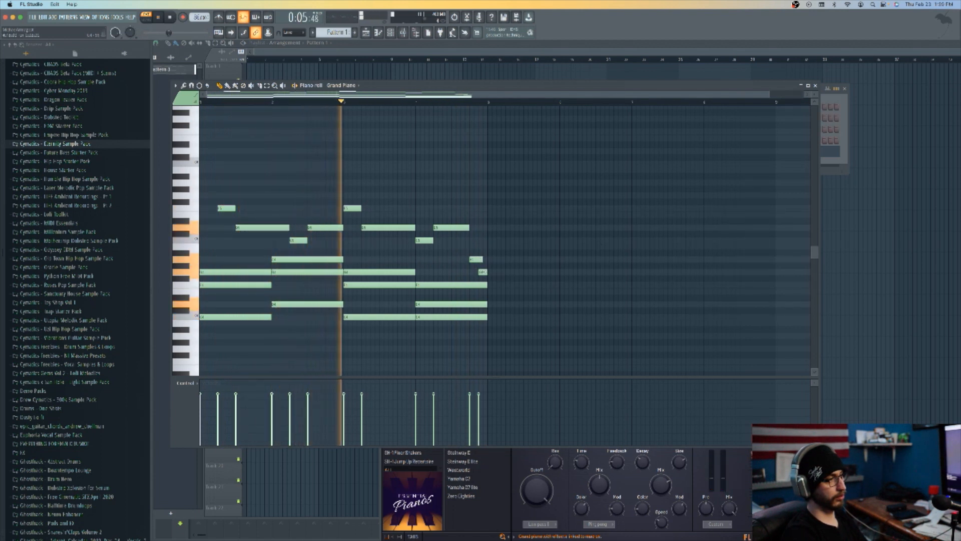
left_click_drag(482, 272, 487, 273)
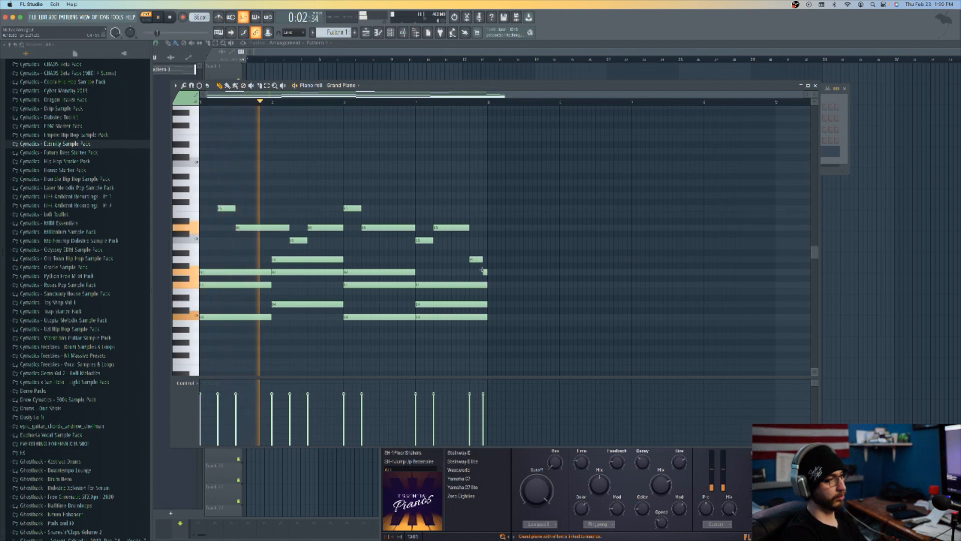
key("space")
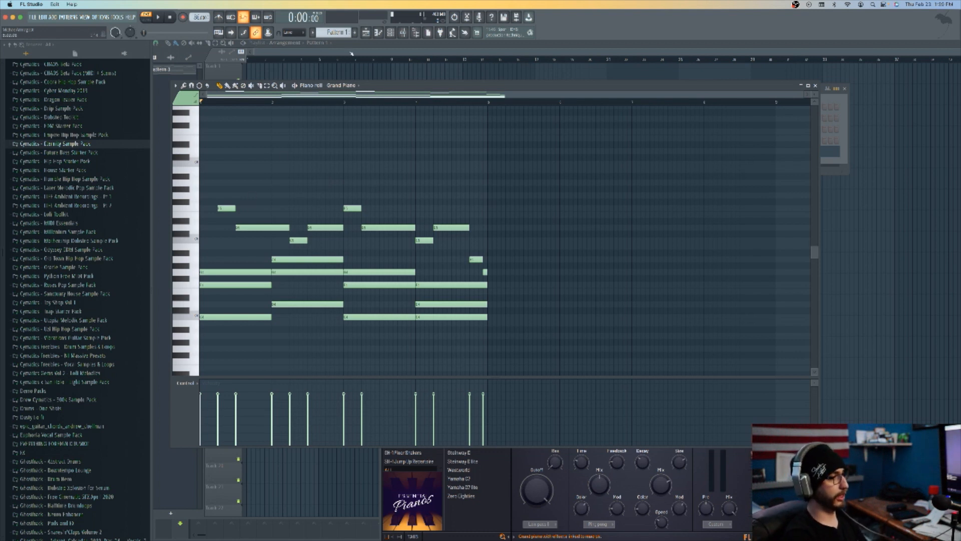
Add a Massive synth channel to the project and move its plugin window clear of the channel list.
key("F6")
left_click(302, 171)
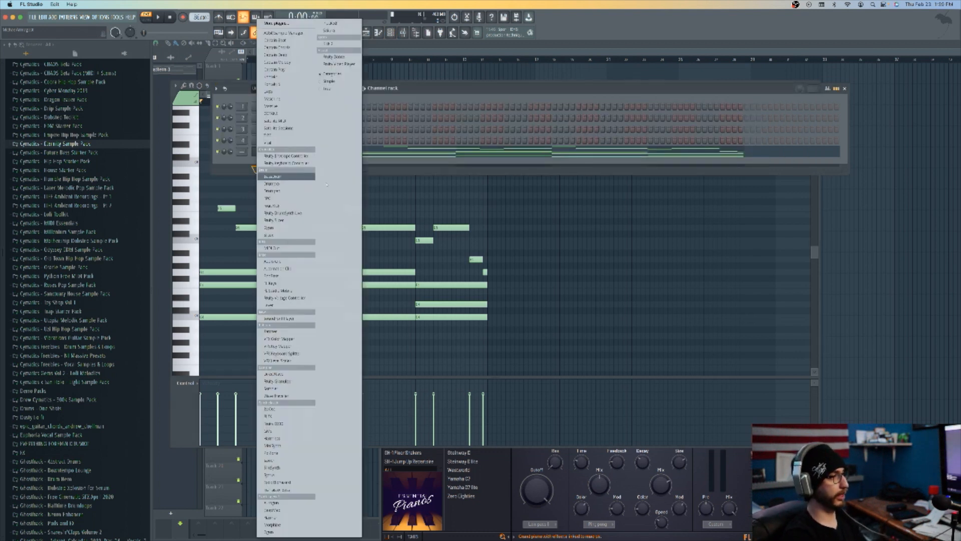
left_click(283, 107)
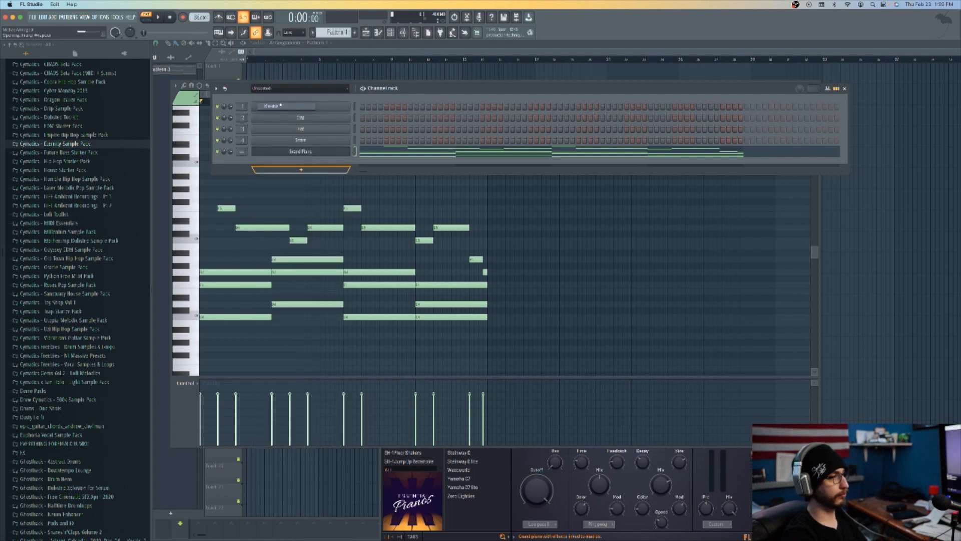
left_click_drag(205, 44, 525, 168)
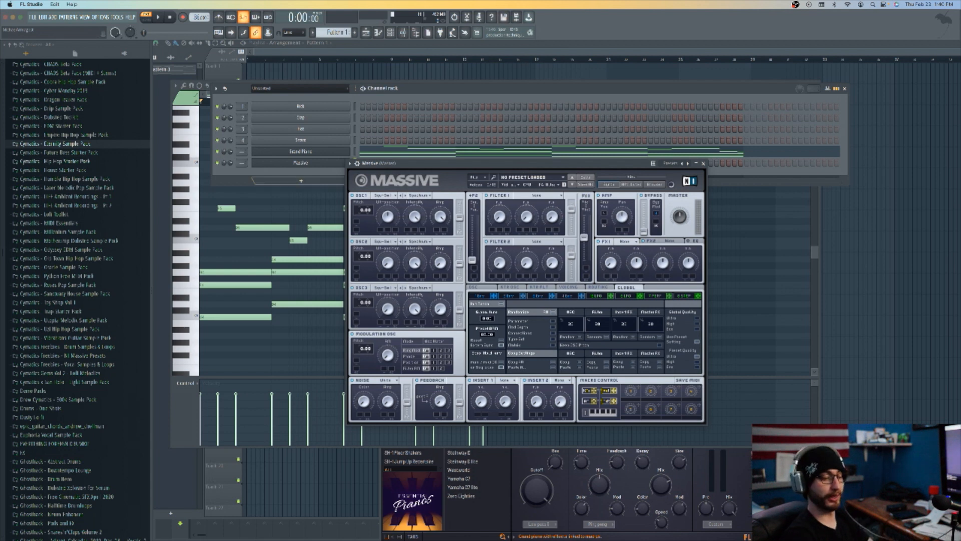
scroll(75, 290, "up", 1)
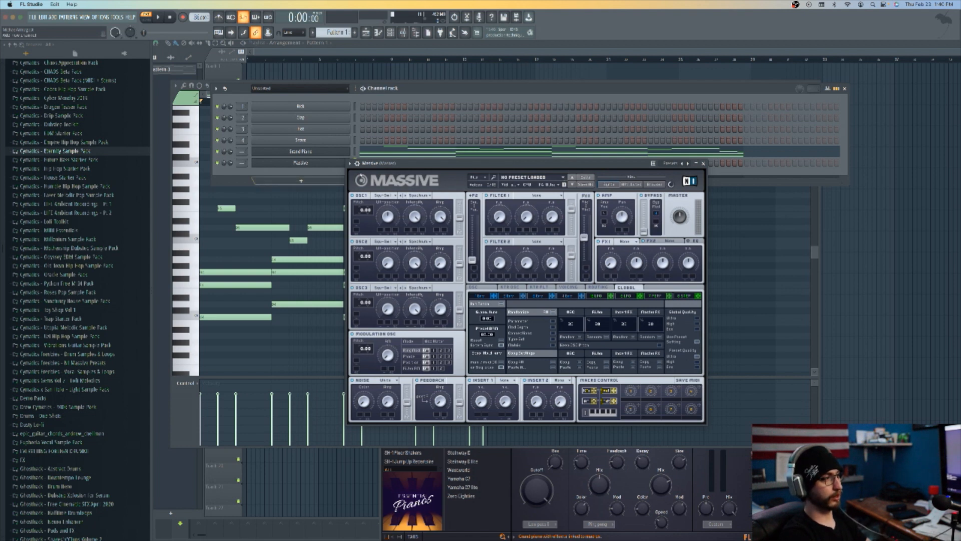
Copy the four bar 4 melody notes from the Grand Piano into the Massive channel, placing them at bar 4.
left_click(304, 211)
left_click_drag(222, 186, 422, 224)
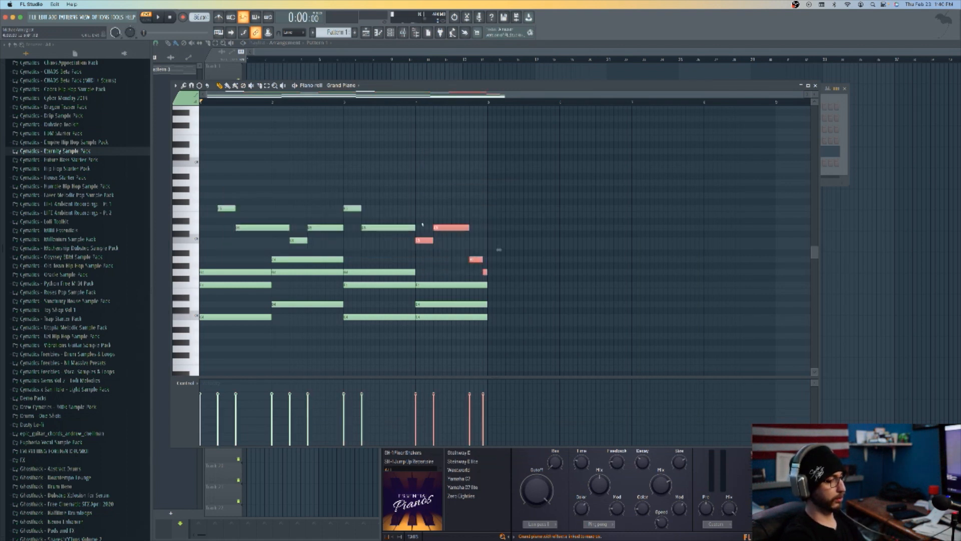
left_click(378, 33)
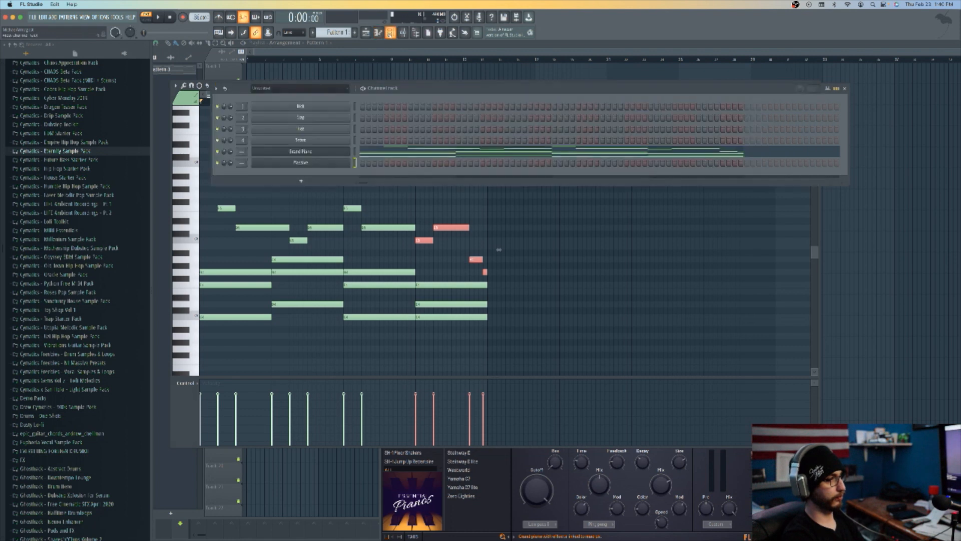
right_click(350, 160)
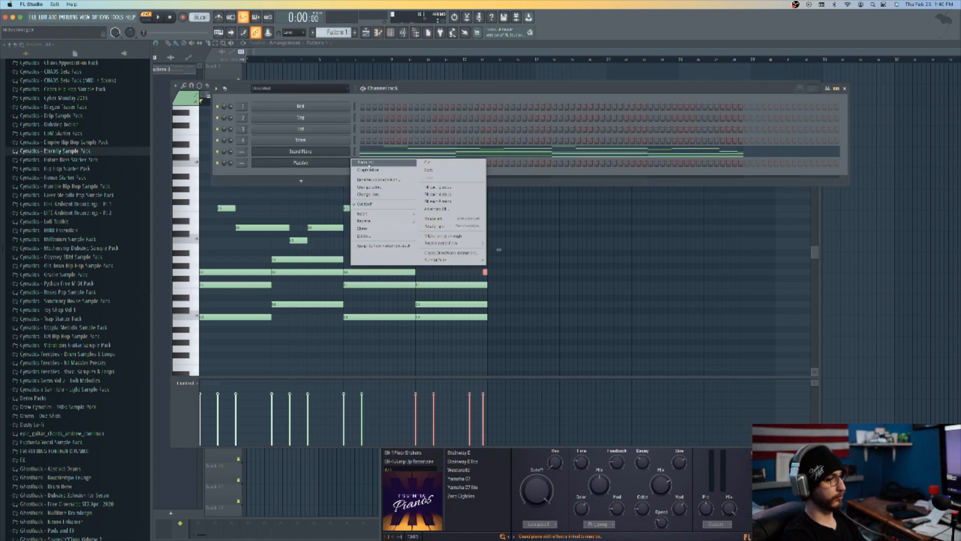
left_click(369, 165)
key("super+v")
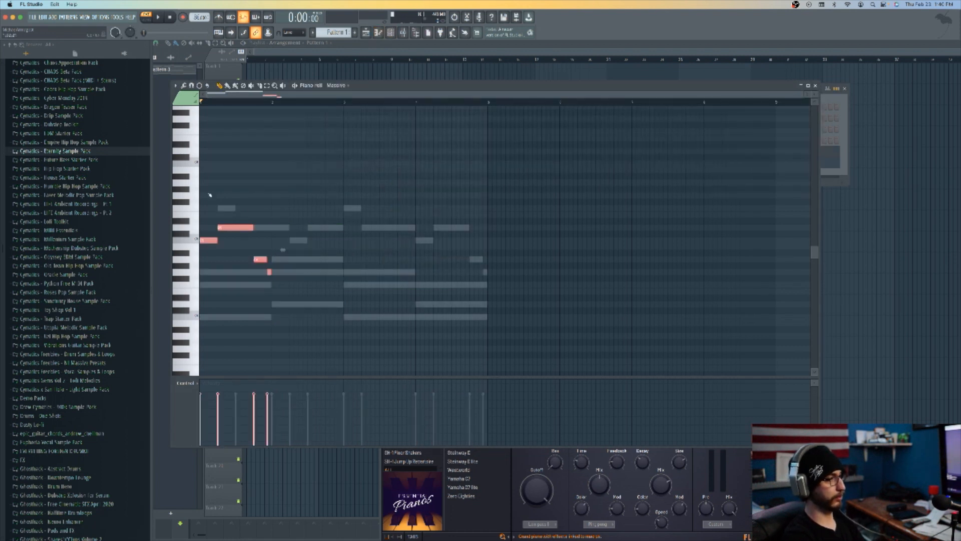
left_click_drag(225, 225, 441, 224)
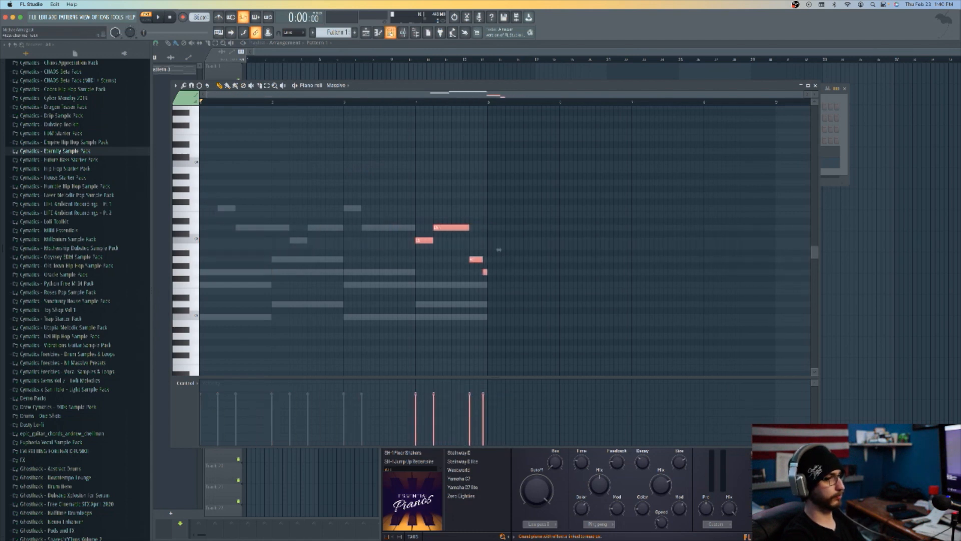
Copy the Grand Piano melody from bar 1 through bar 4's second note into Massive at the same position, leaving out the chords.
key("F6")
left_click(433, 158)
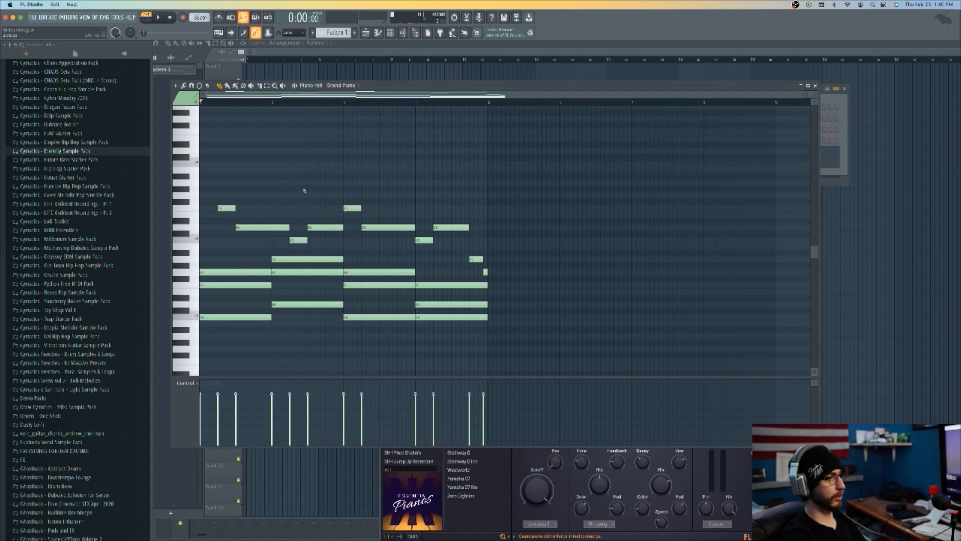
left_click_drag(208, 192, 465, 246)
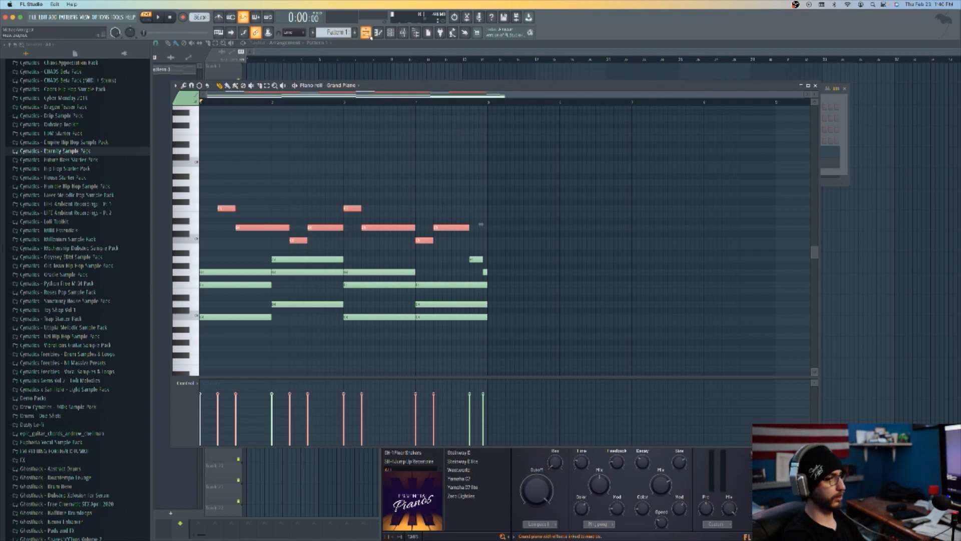
left_click(390, 32)
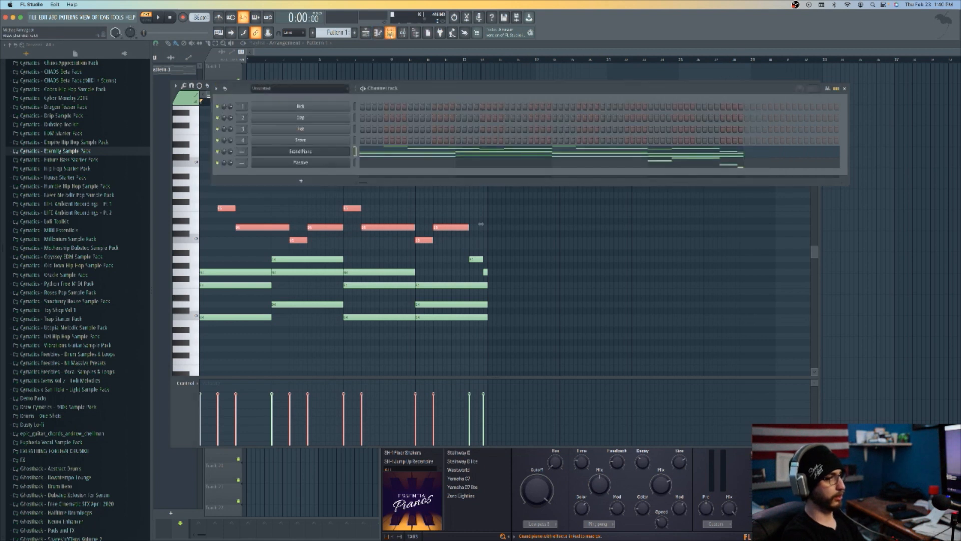
left_click(310, 164)
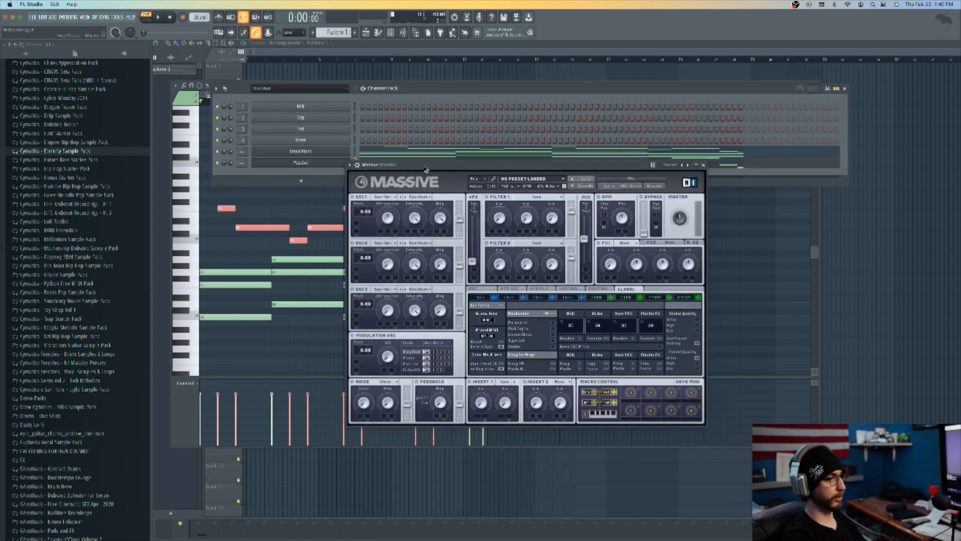
left_click_drag(413, 162, 412, 191)
left_click(393, 165)
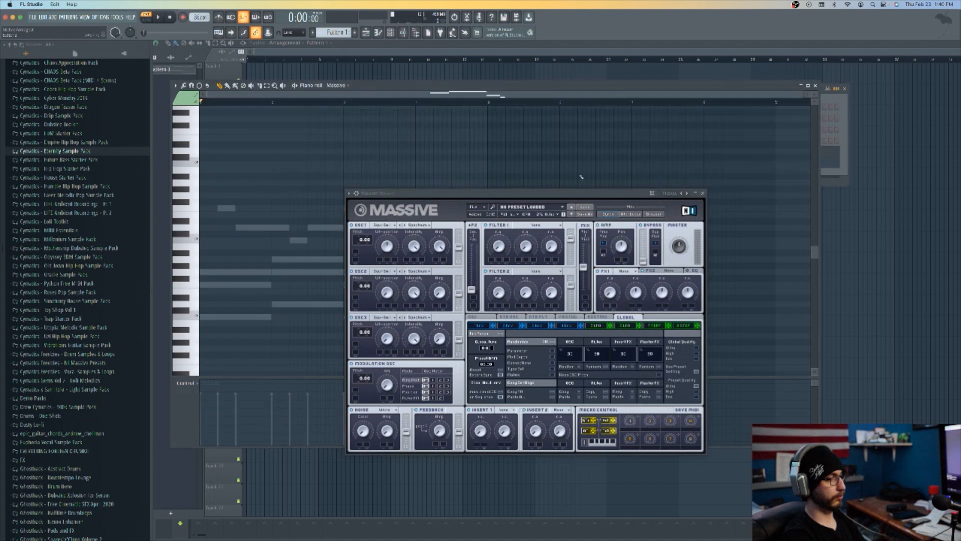
left_click(701, 193)
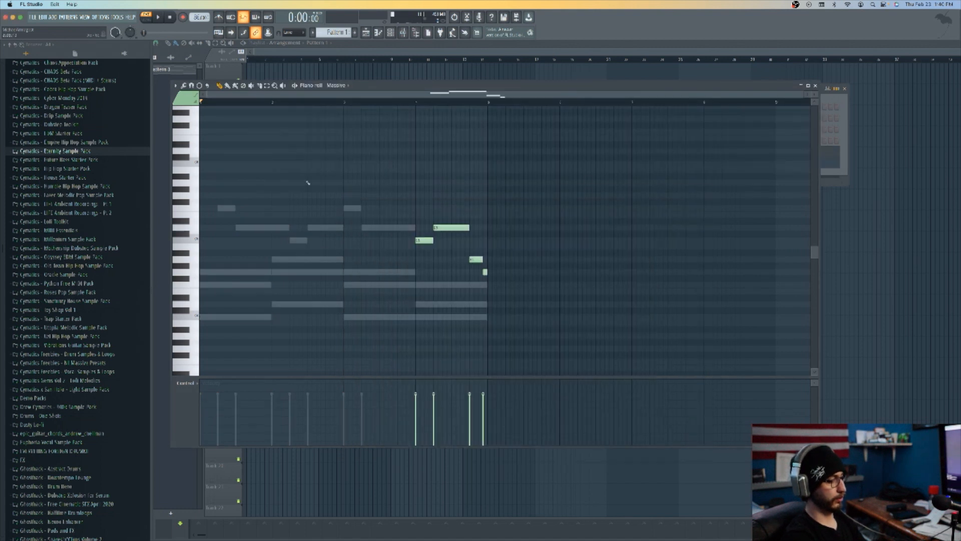
key("super+v")
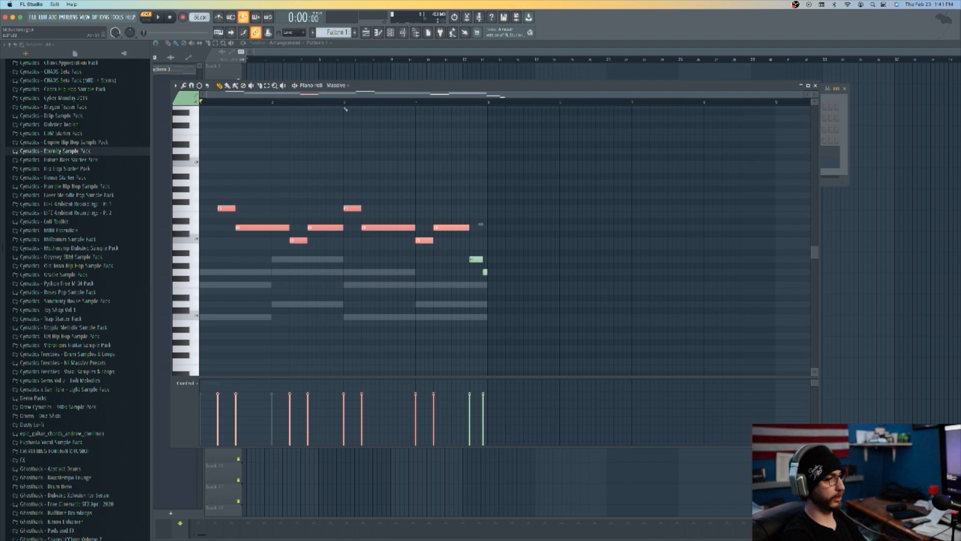
Play the pattern to hear Massive doubling the melody over the piano.
left_click(365, 34)
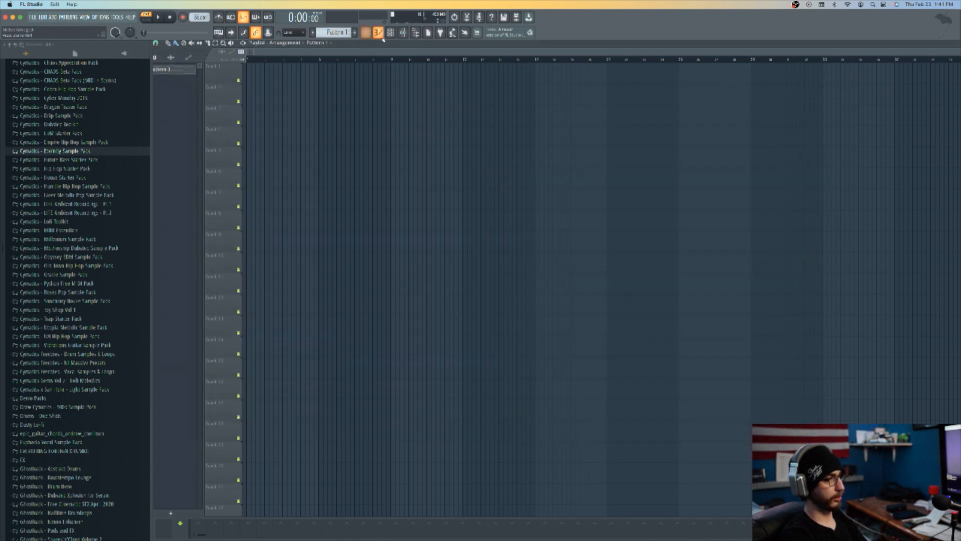
left_click(366, 34)
key("space")
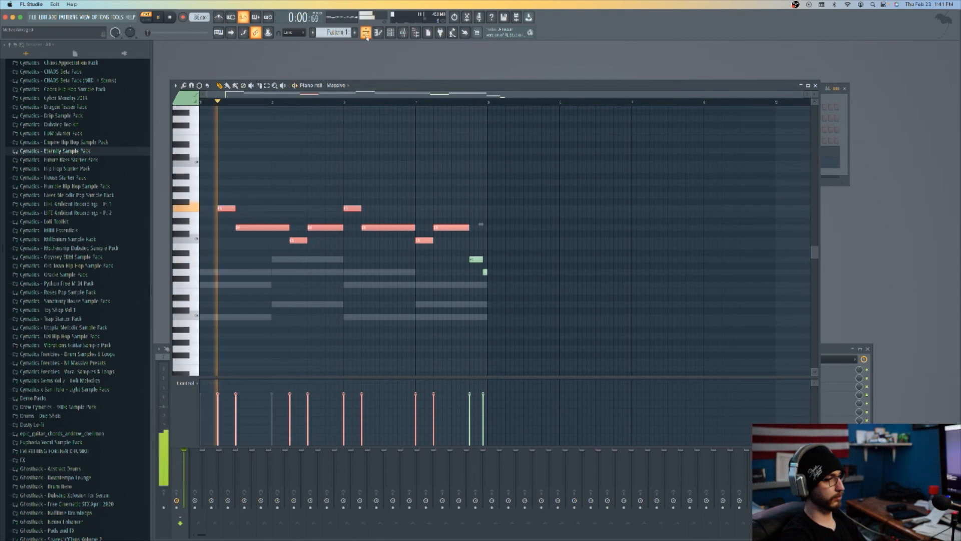
Open the Massive channel's synth and give oscillator 1 an Additive wavetable in a Bend mode while the pattern plays.
key("F6")
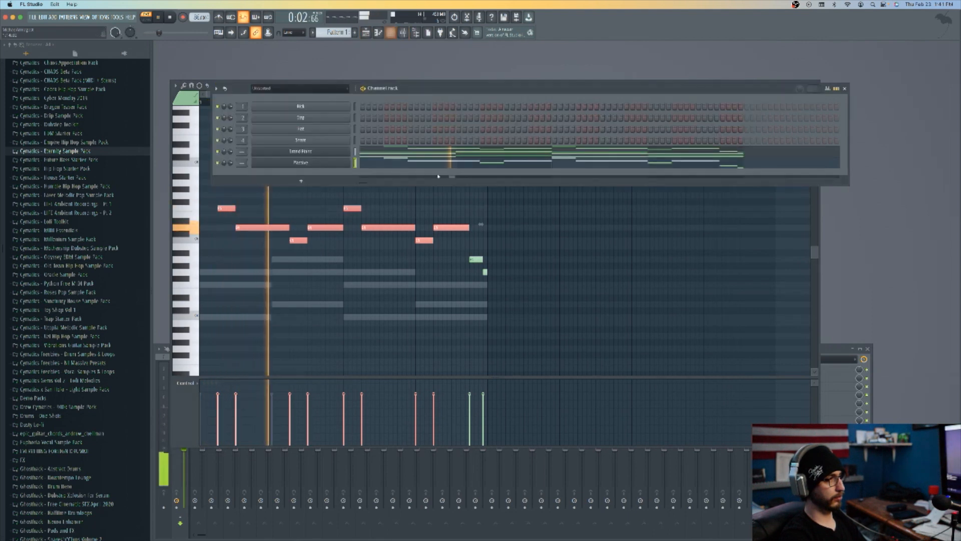
left_click(328, 162)
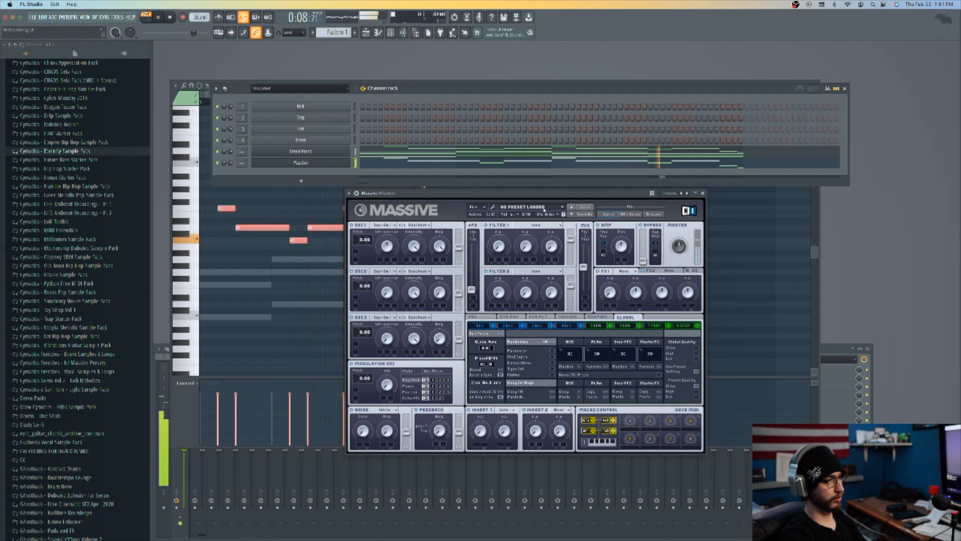
key("space")
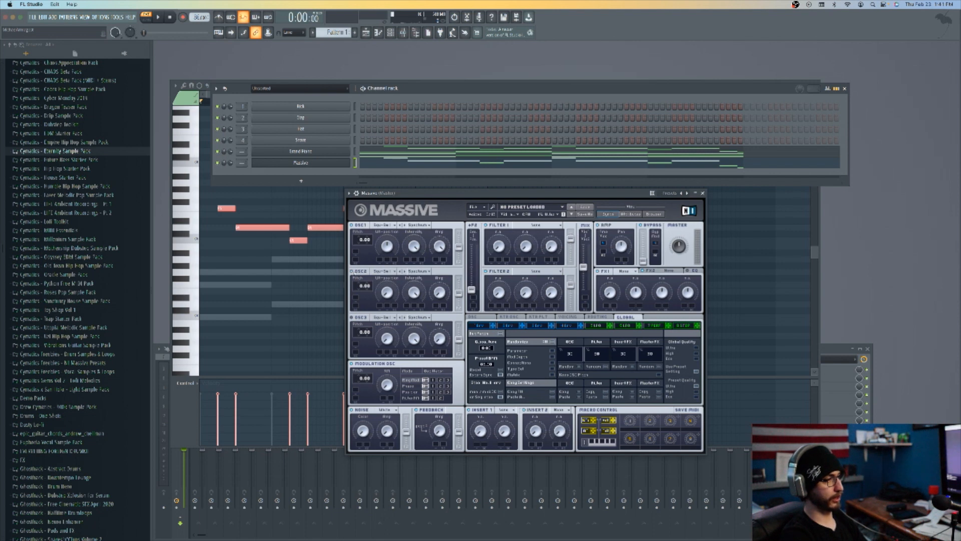
key("space")
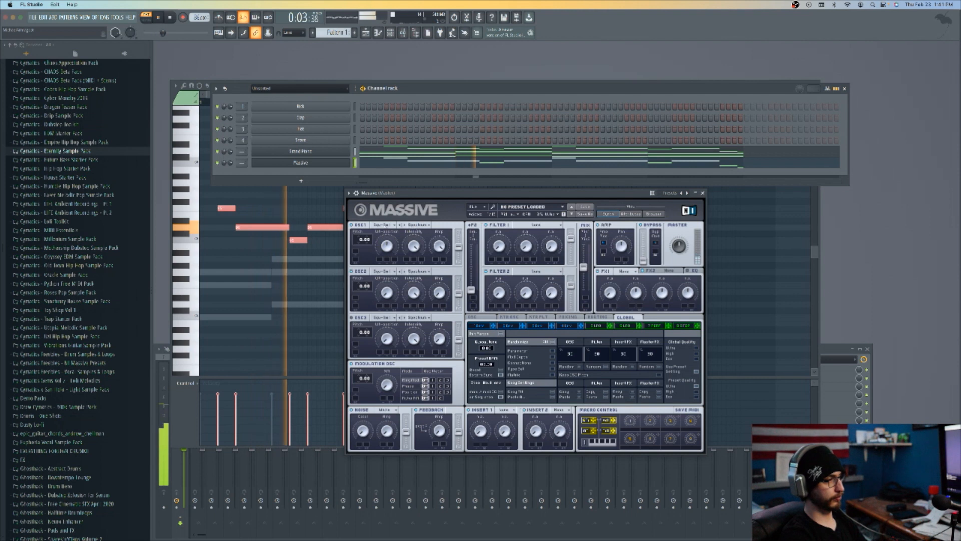
left_click(383, 225)
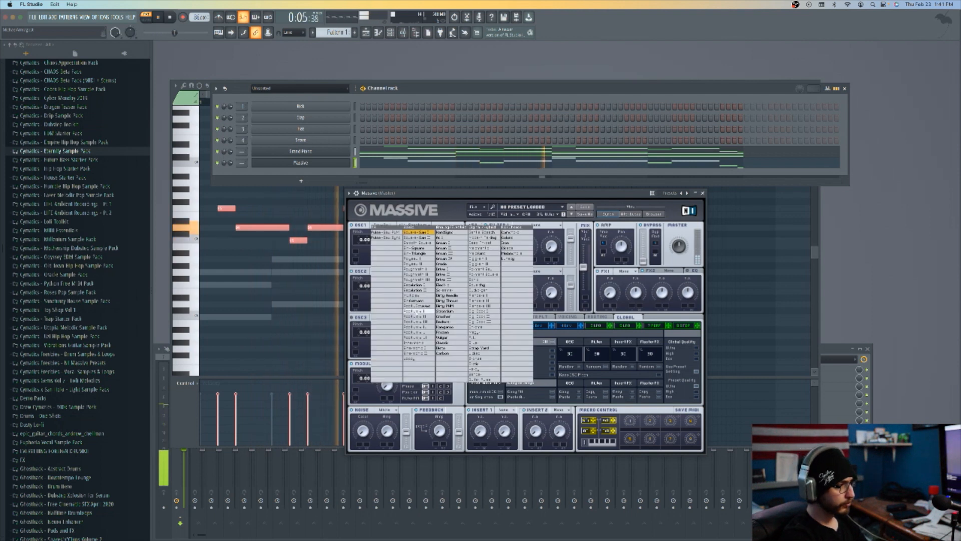
left_click(433, 253)
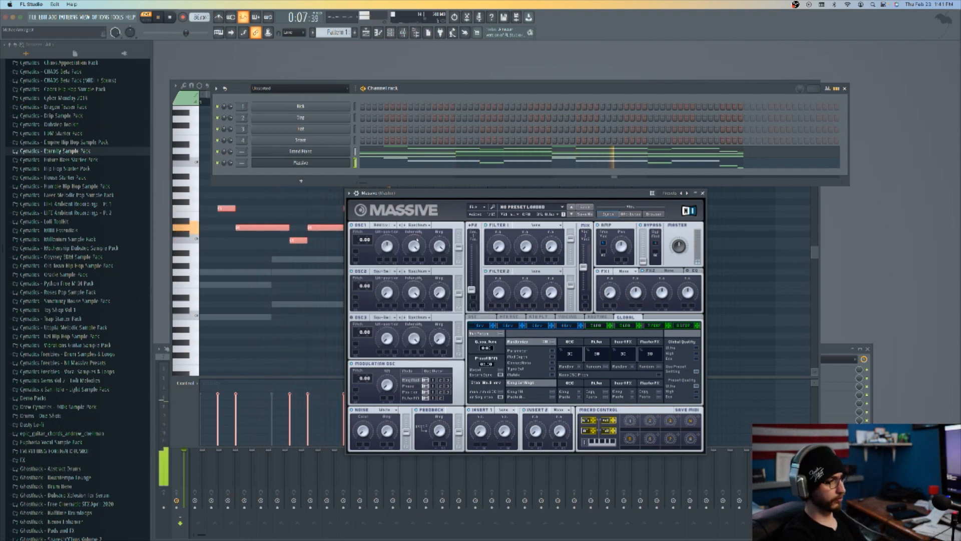
left_click(416, 225)
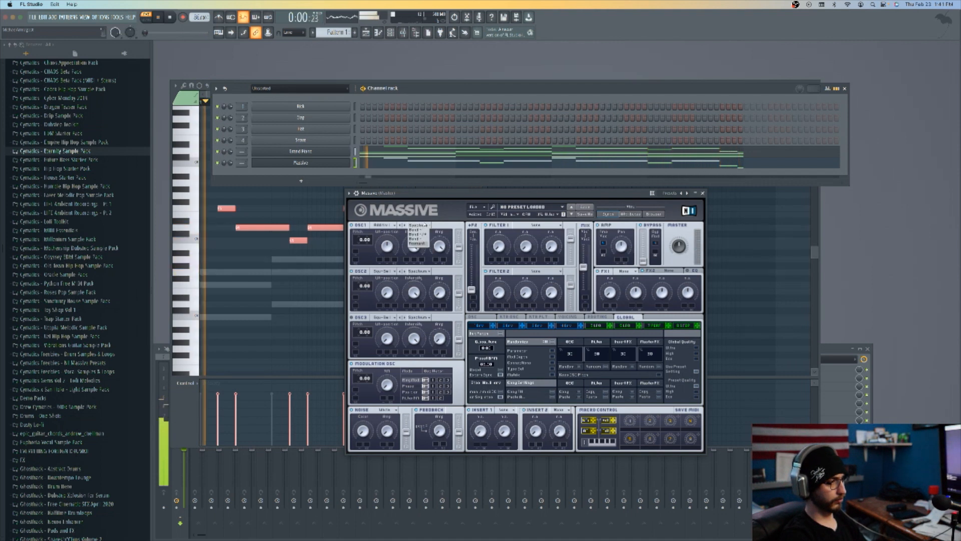
left_click(416, 229)
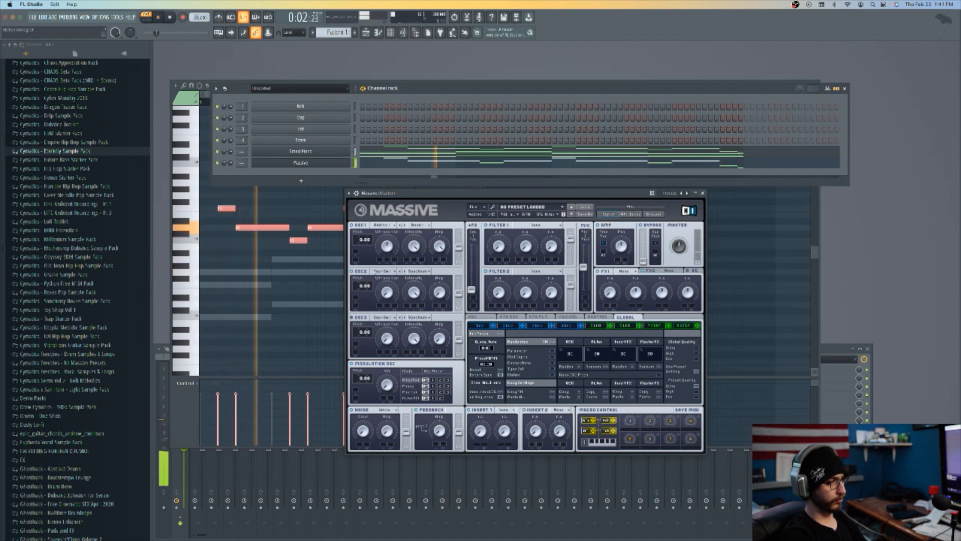
Choose a different wavetable for oscillator 2 in Massive.
left_click(384, 272)
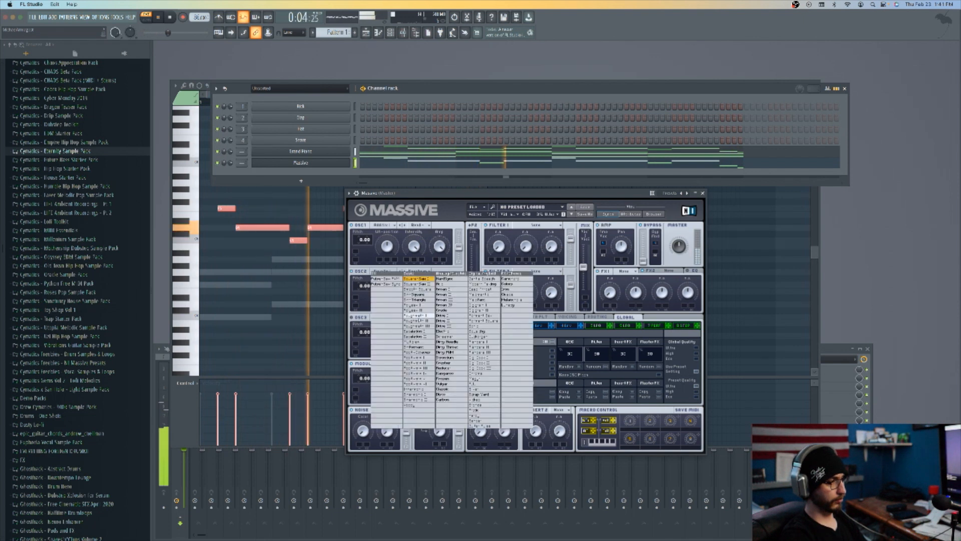
left_click(419, 344)
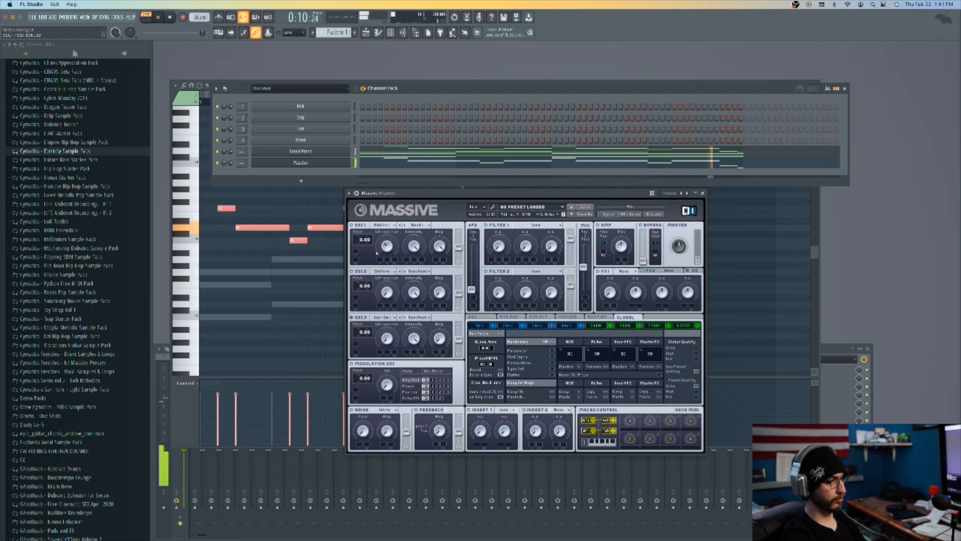
mouse_move(359, 239)
left_mouse_down()
mouse_move(358, 247)
mouse_move(359, 239)
left_mouse_up()
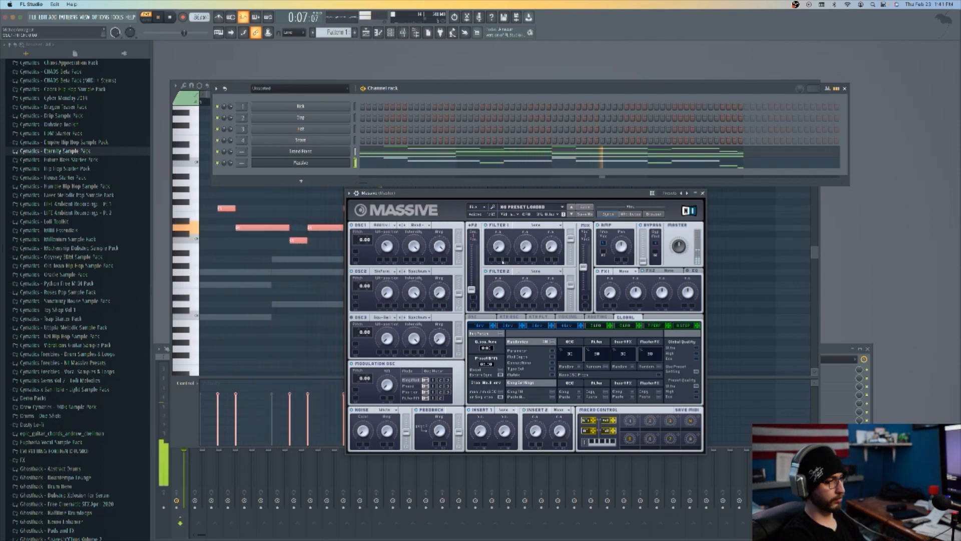
Set Massive's Filter 1 to Bandpass and adjust its cutoff.
left_click(536, 225)
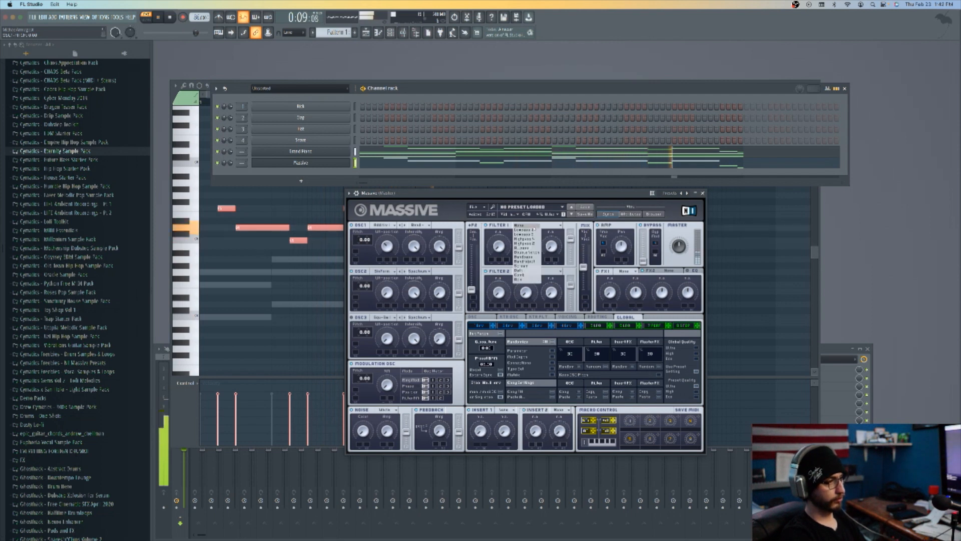
left_click(525, 257)
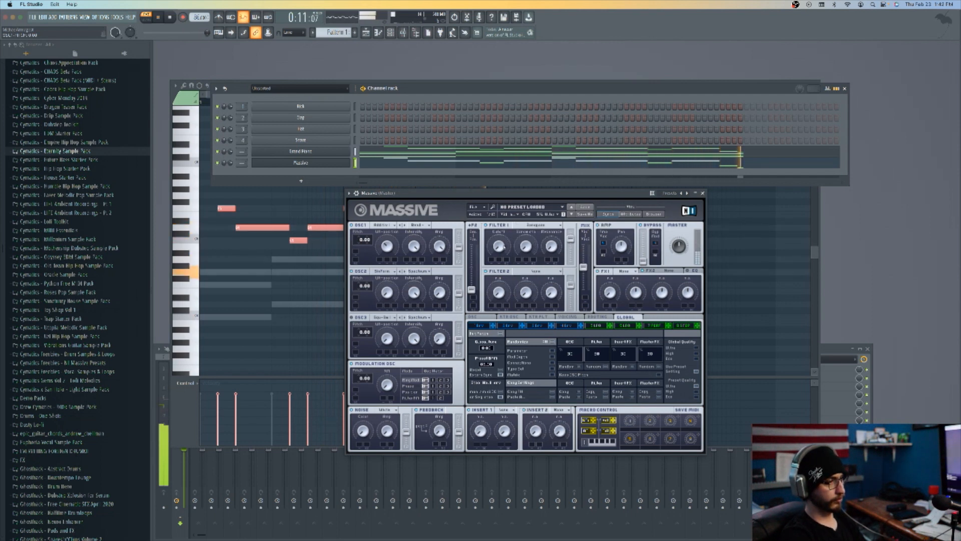
left_click_drag(499, 246, 498, 249)
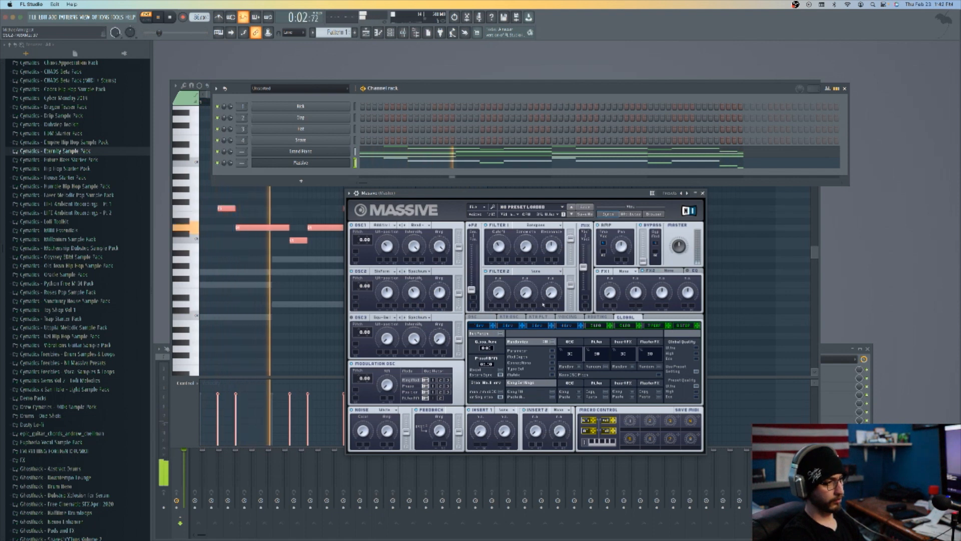
Remove all ten melody notes from the Grand Piano part, leaving only the chords.
left_click(456, 152)
left_click_drag(463, 193, 609, 396)
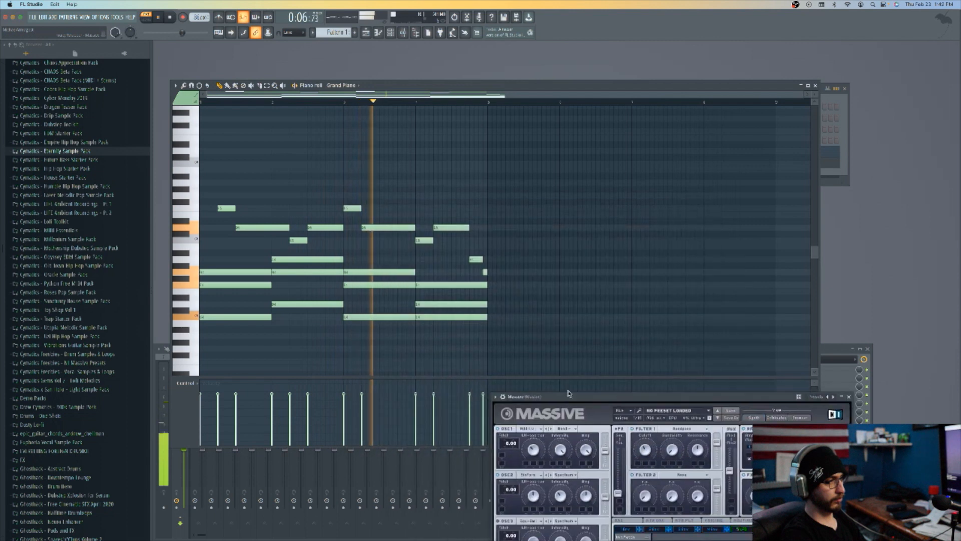
right_click(227, 208, "alt")
right_click(257, 227, "alt")
right_click(298, 240, "alt")
right_click(324, 228, "alt")
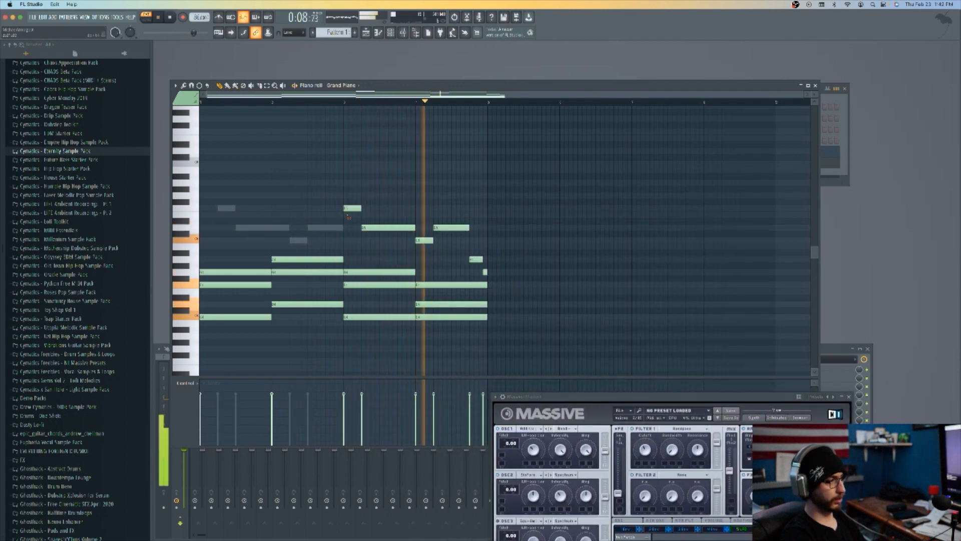
right_click(372, 228, "alt")
right_click(353, 208, "alt")
right_click(425, 240, "alt")
right_click(452, 228, "alt")
right_click(476, 259, "alt")
right_click(485, 272, "alt")
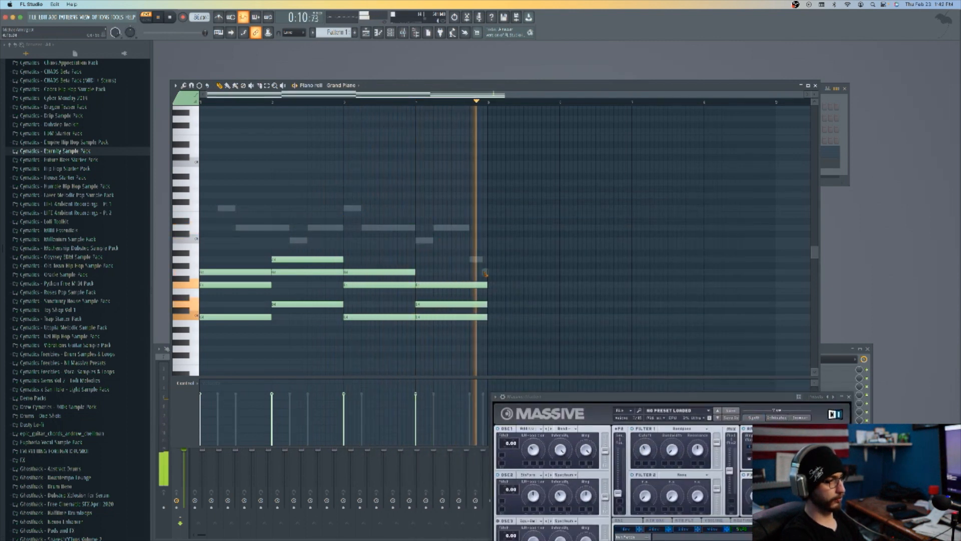
Set Massive's Filter 2 to Bandreject and lower oscillator 2's pitch to -12.00.
left_click_drag(617, 400, 420, 122)
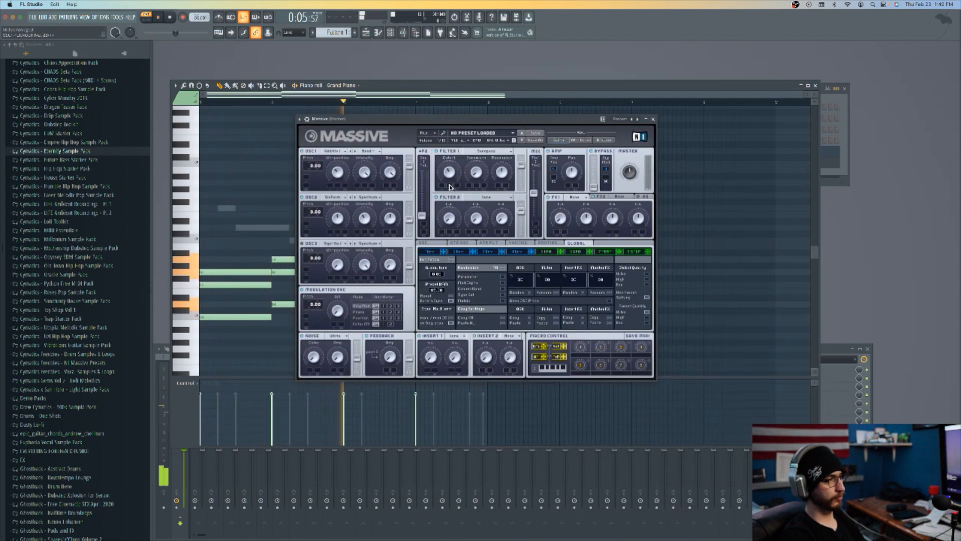
left_click(498, 201)
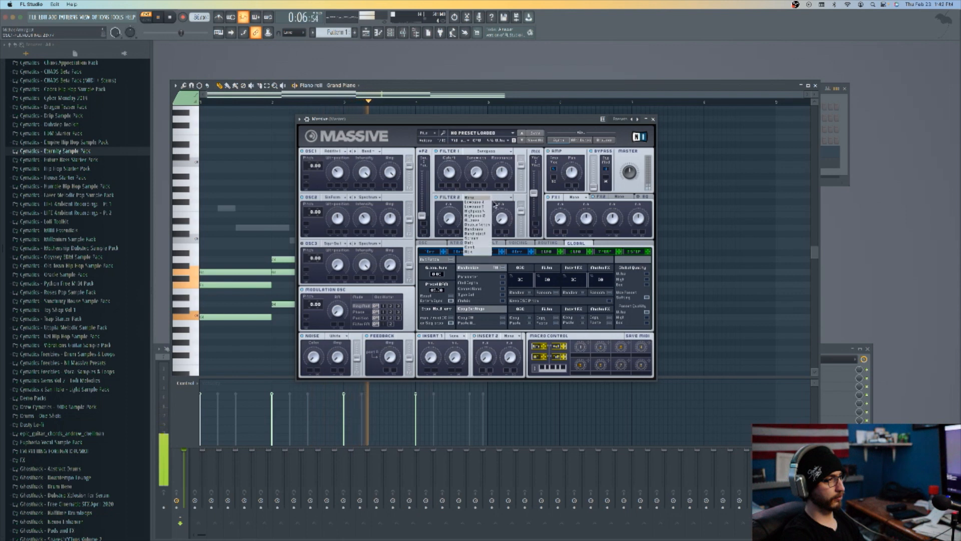
left_click(475, 234)
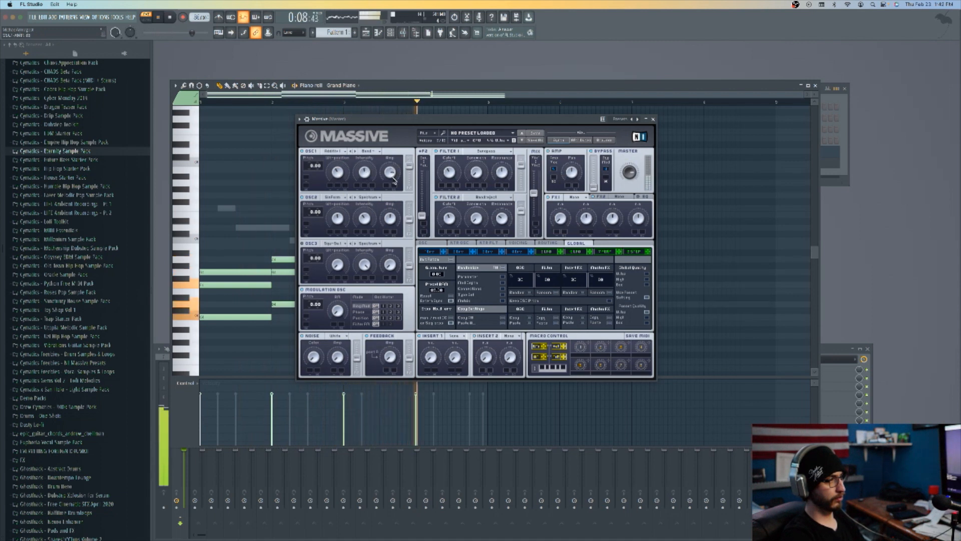
left_click_drag(316, 215, 308, 224)
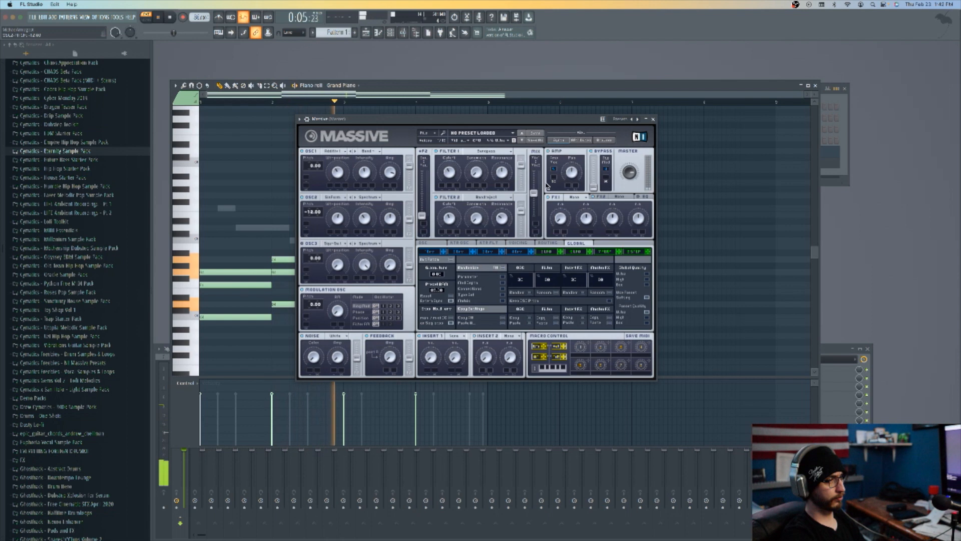
Replay the pattern to check the Massive melody against the chords, moving the synth window around the channel list.
key("space")
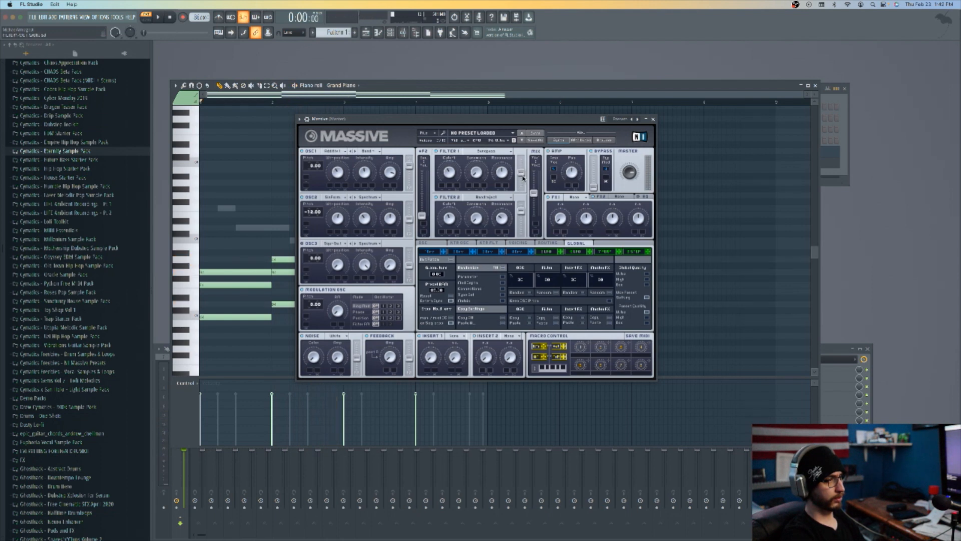
key("space")
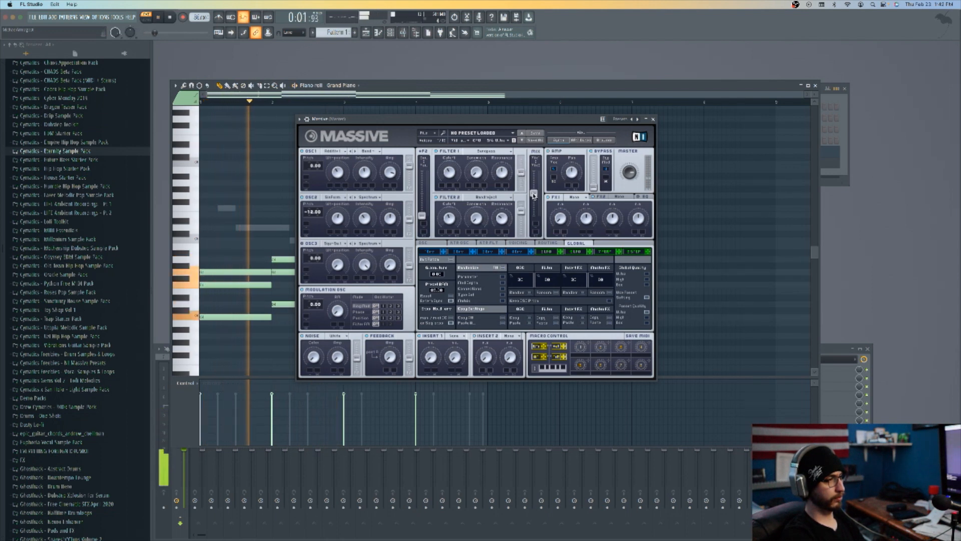
key("F6")
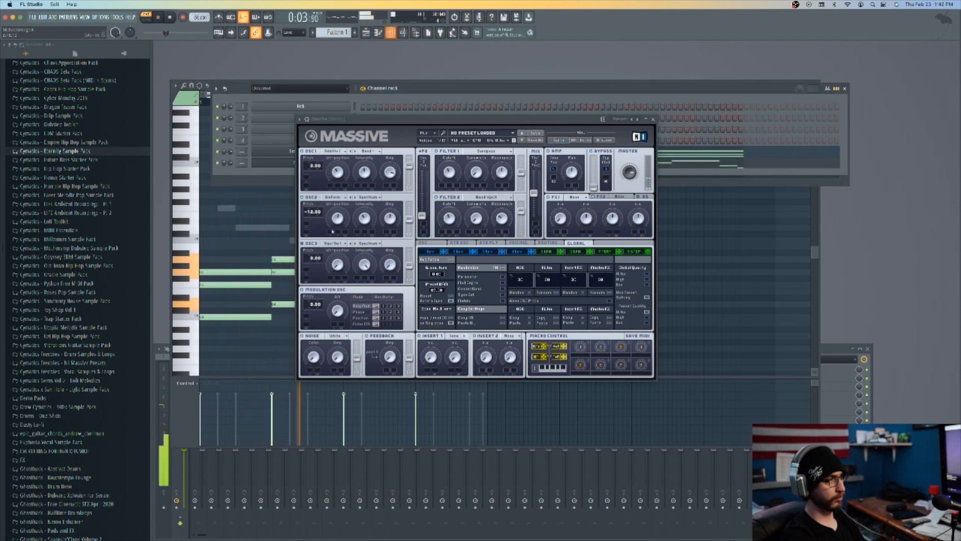
left_click_drag(346, 119, 376, 198)
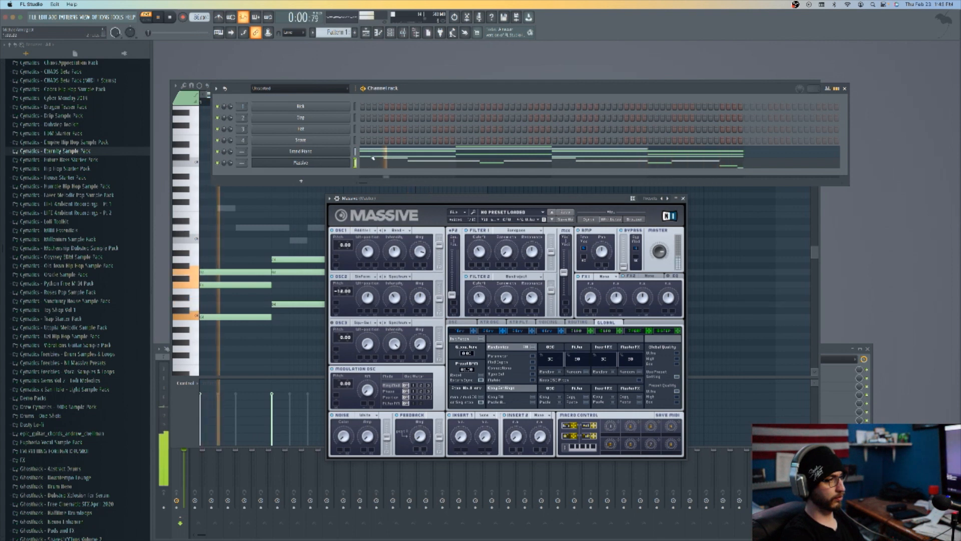
left_click(342, 164)
left_click(342, 164)
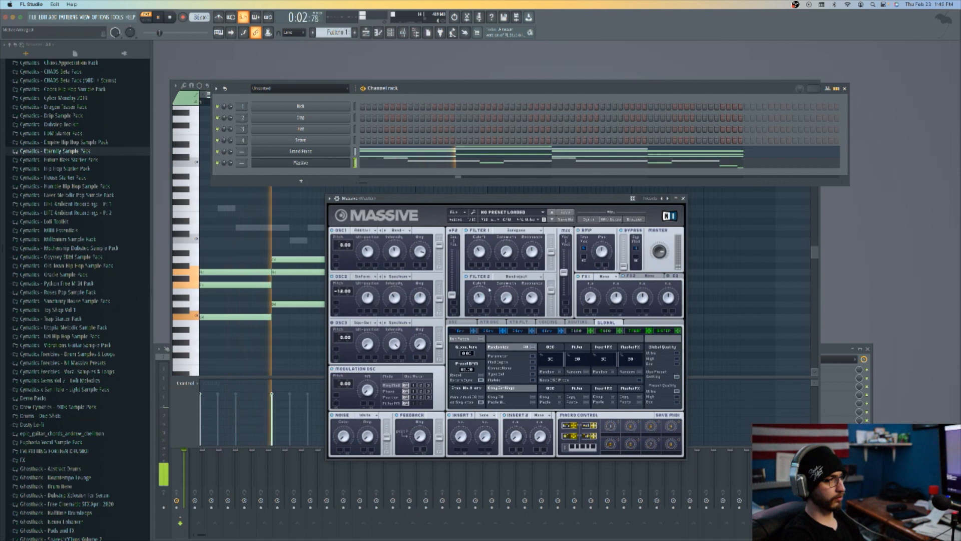
left_click_drag(455, 213, 446, 75)
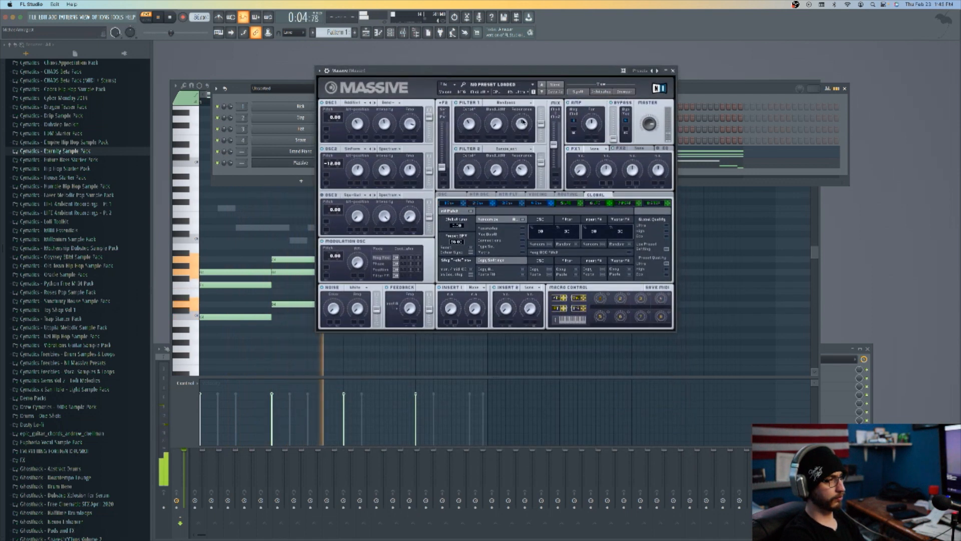
key("space")
left_click(533, 86)
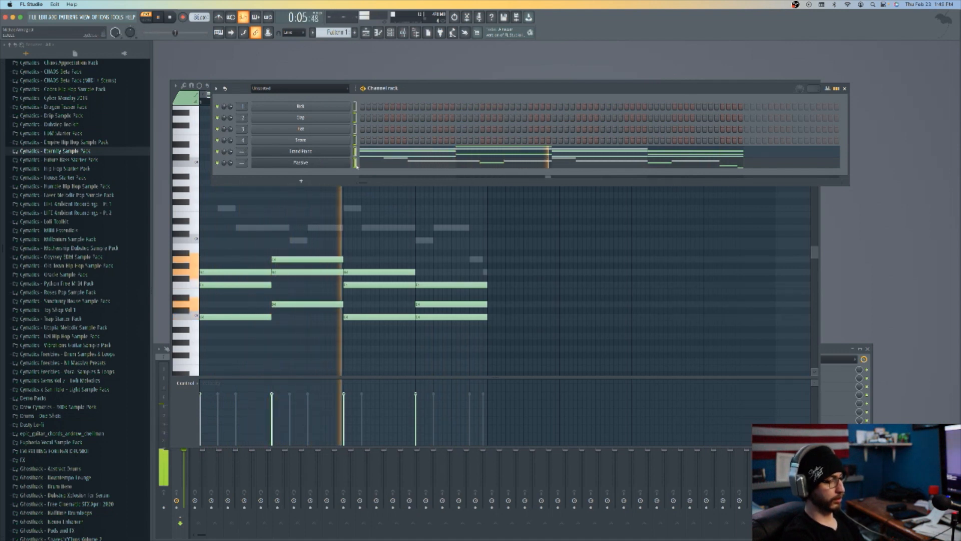
Route all channels to their own mixer tracks and load Gross Beat on Massive's track with the Basic 2 time pattern.
key("super+l")
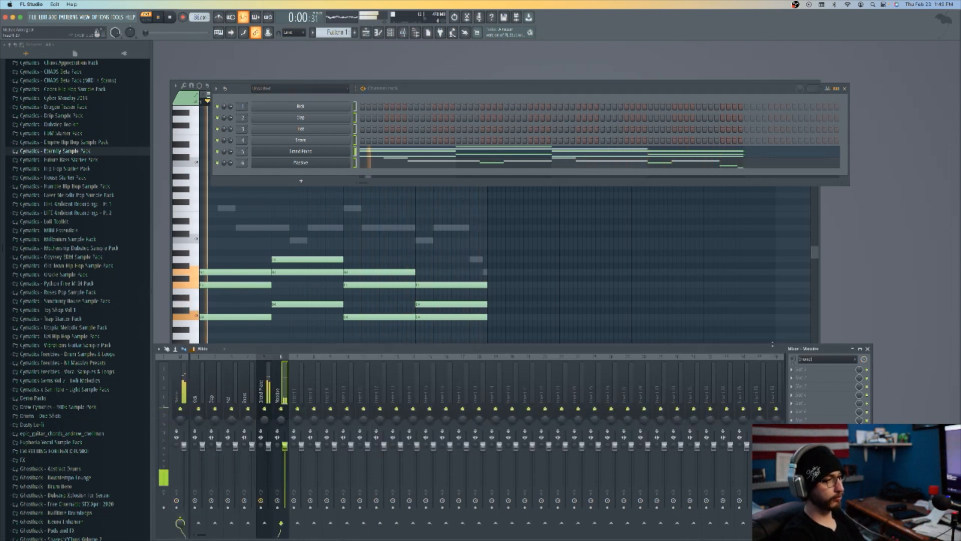
left_click(797, 369)
mouse_move(801, 372)
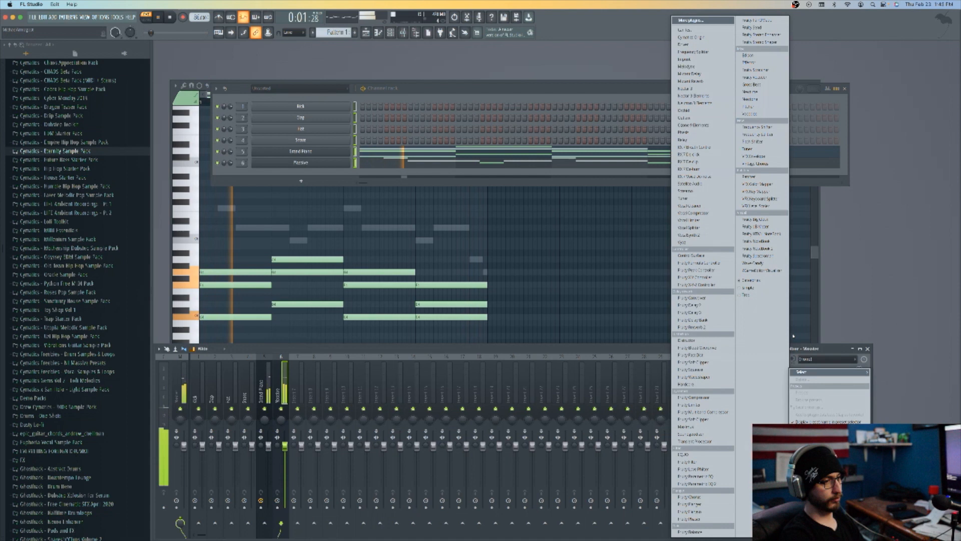
left_click(756, 84)
left_click(277, 167)
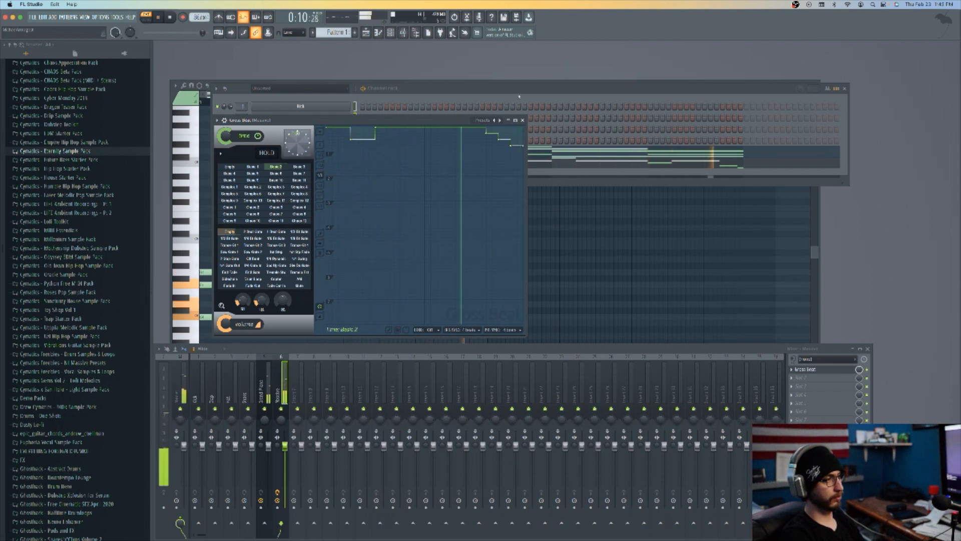
Audition the effect, switch Gross Beat on Massive's track to the Basic 3 time pattern, and stop playback.
left_click(522, 120)
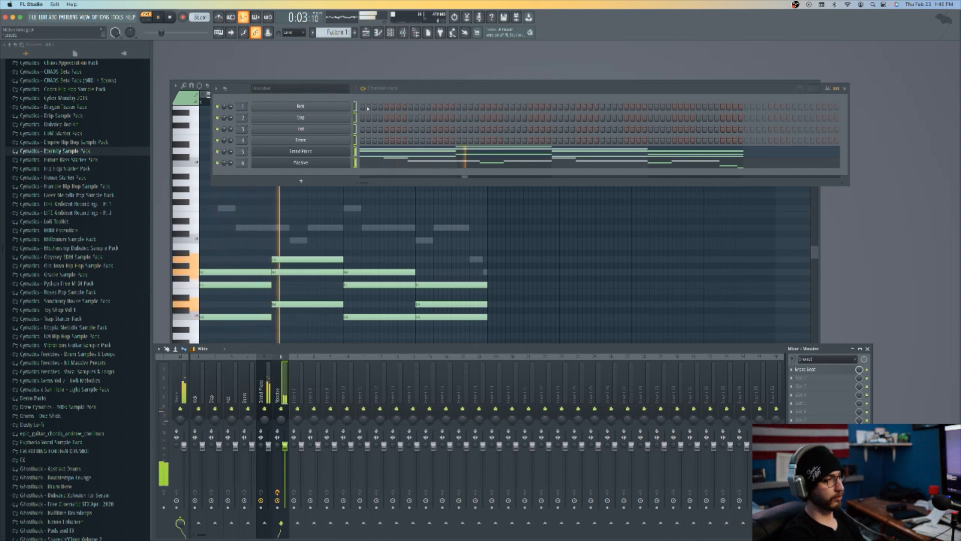
left_click(821, 369)
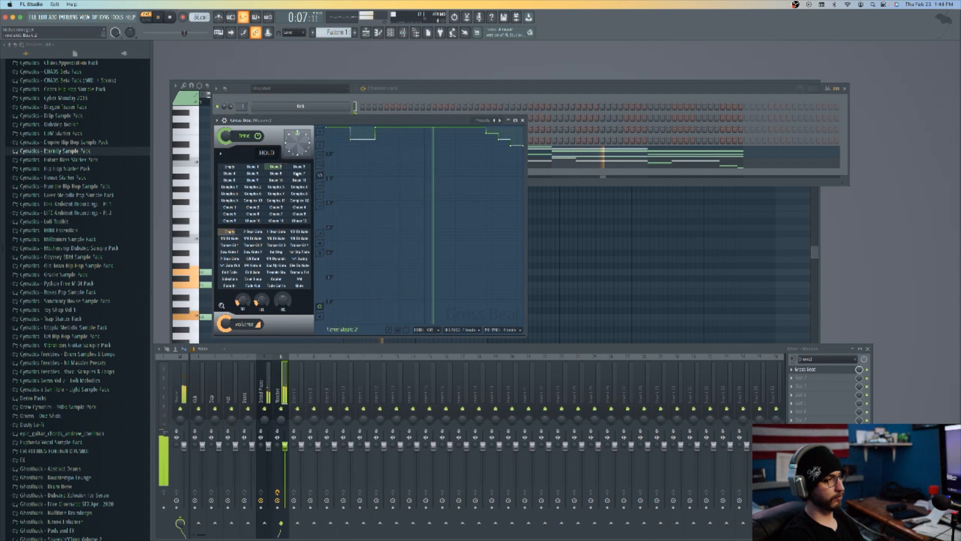
left_click(252, 174)
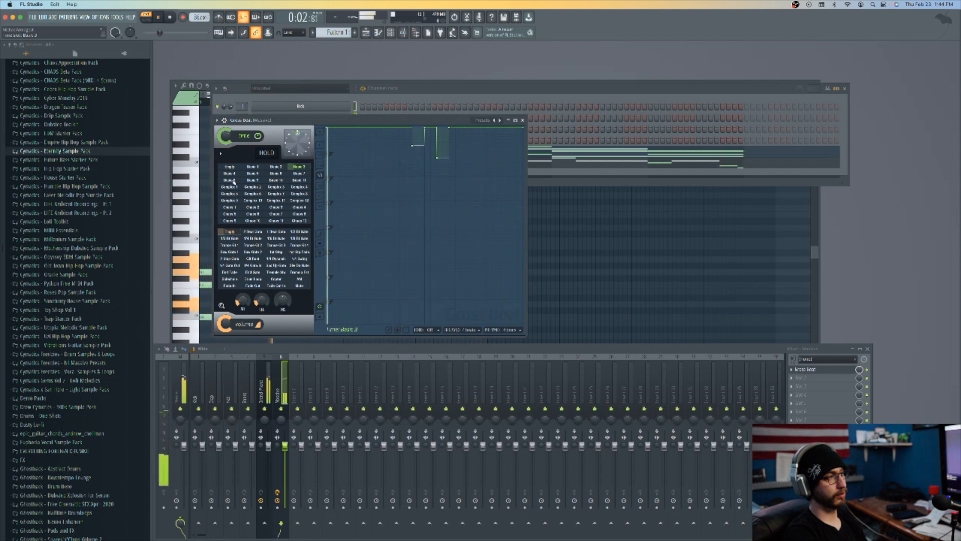
key("space")
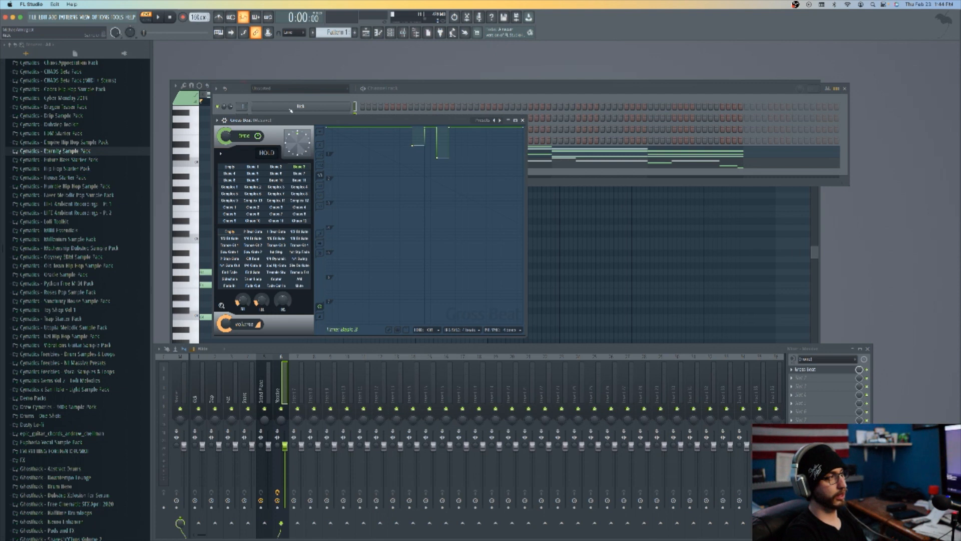
Audition the melody with Gross Beat switched to the Basic 8 time pattern, close the effect window, and stop playback.
key("space")
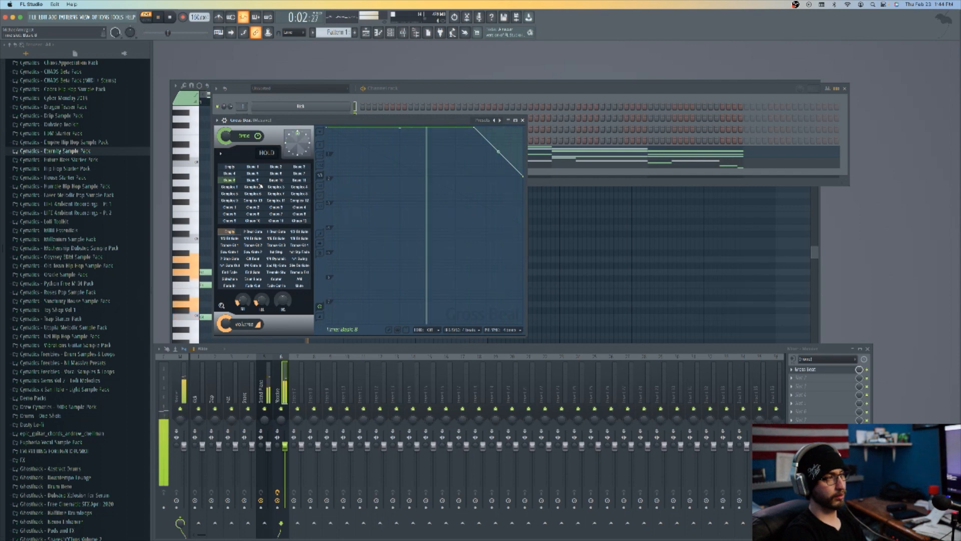
left_click(522, 120)
key("space")
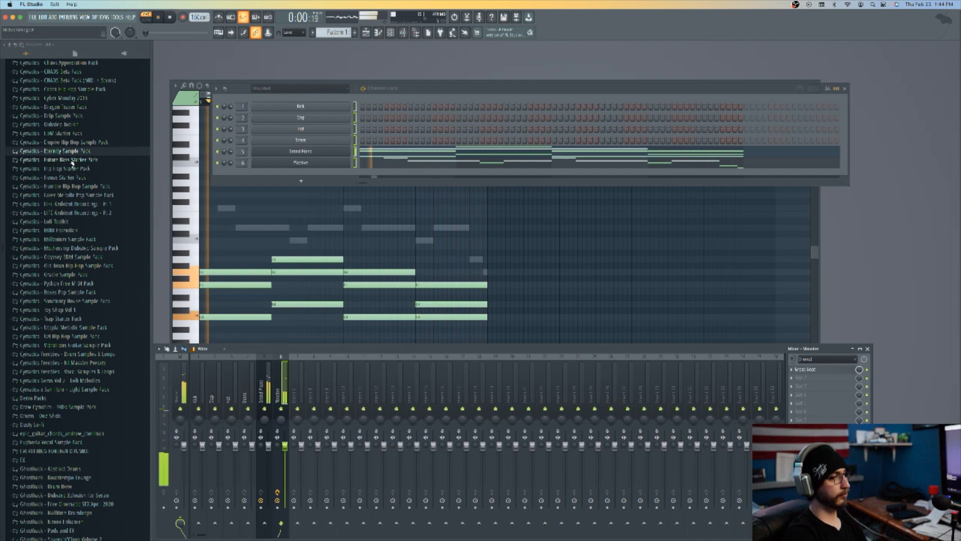
Find the kick one-shots inside the Cymatics Astro Hip Hop Sample Pack.
scroll(61, 152, "up", 5)
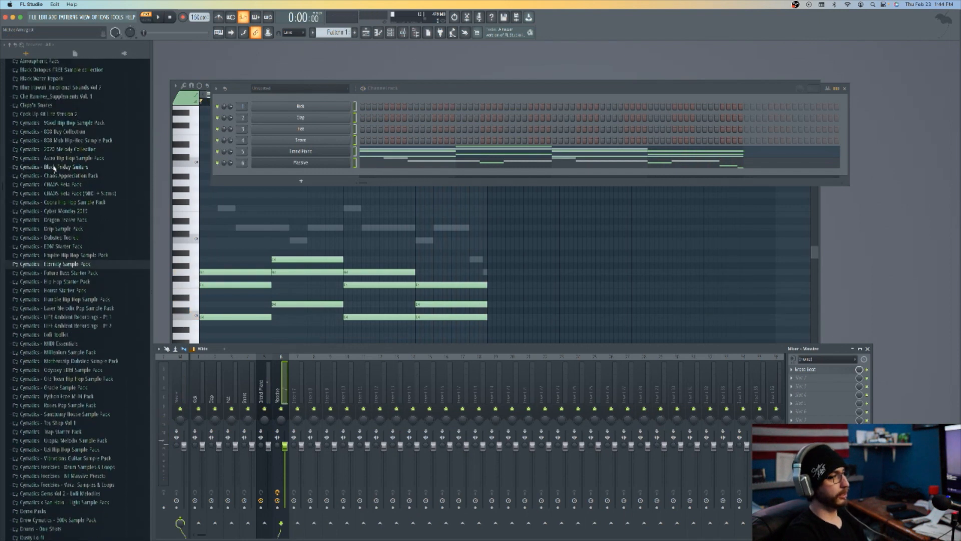
left_click(47, 168)
left_click(61, 168)
left_click(60, 158)
left_click(51, 175)
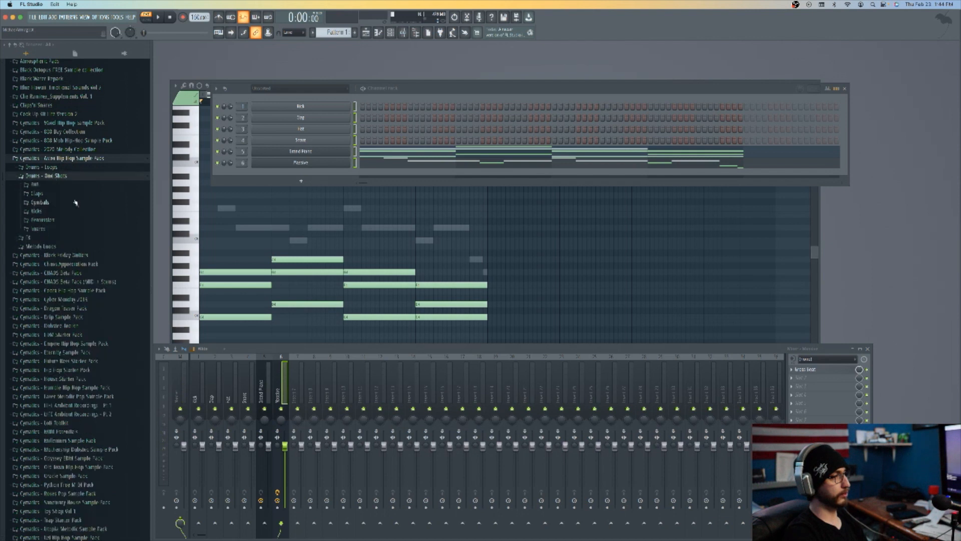
left_click(42, 212)
Audition each kick in the Astro Hip Hop pack from first to last, and collapse the pack.
left_click(69, 220)
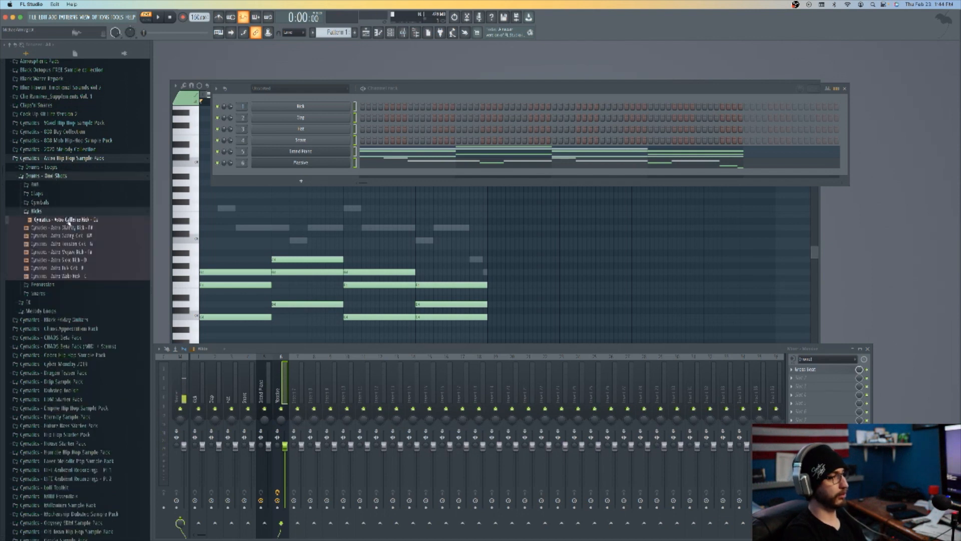
left_click(67, 228)
left_click(67, 235)
left_click(68, 243)
left_click(68, 252)
left_click(69, 260)
left_click(69, 268)
left_click(68, 277)
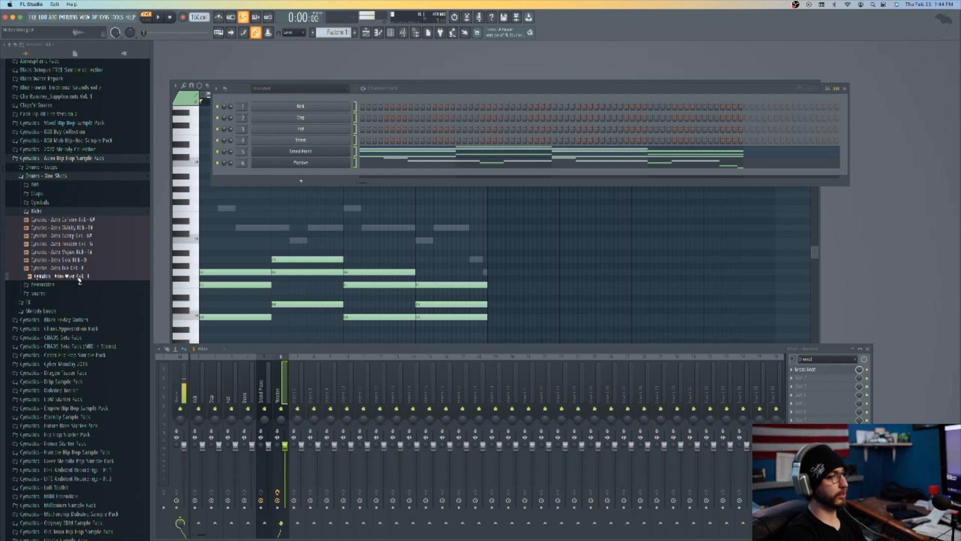
left_click(65, 175)
left_click(63, 158)
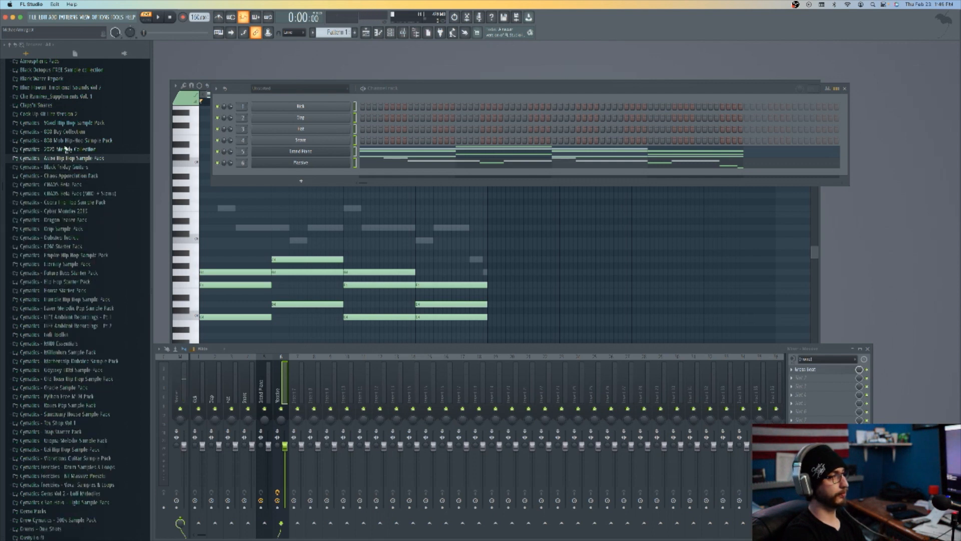
Audition the kick one-shots in the Cymatics Cobra Hip Hop Sample Pack, and collapse the pack.
left_click(67, 288)
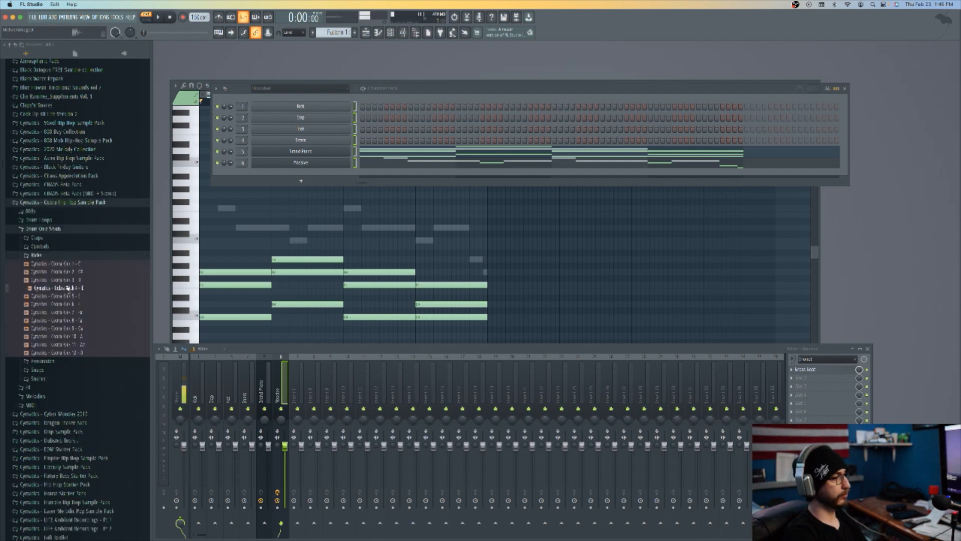
left_click(65, 280)
left_click(64, 272)
left_click(63, 263)
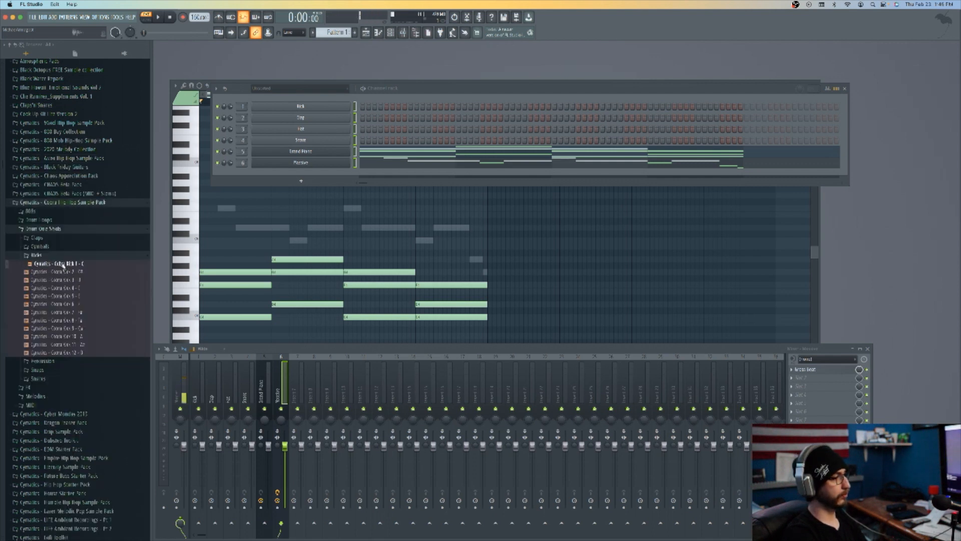
left_click(68, 288)
left_click(69, 295)
left_click(70, 304)
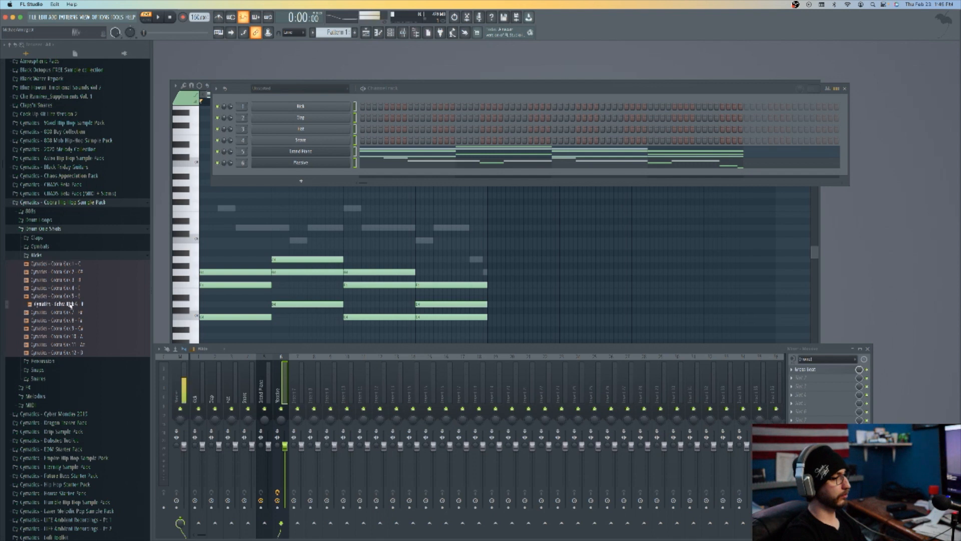
left_click(68, 312)
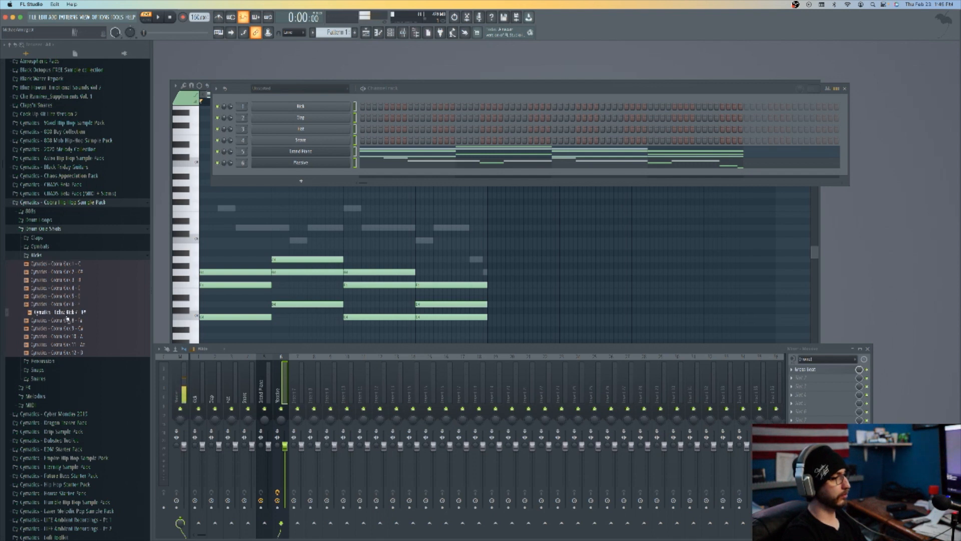
left_click(66, 321)
left_click(68, 328)
left_click(70, 336)
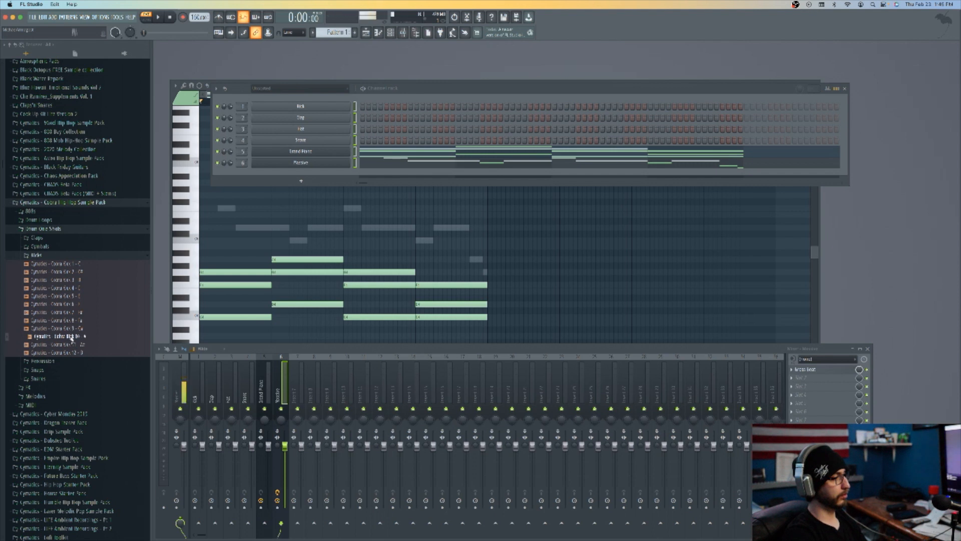
left_click(72, 344)
left_click(72, 352)
left_click(73, 345)
left_click(73, 337)
left_click(62, 256)
left_click(64, 203)
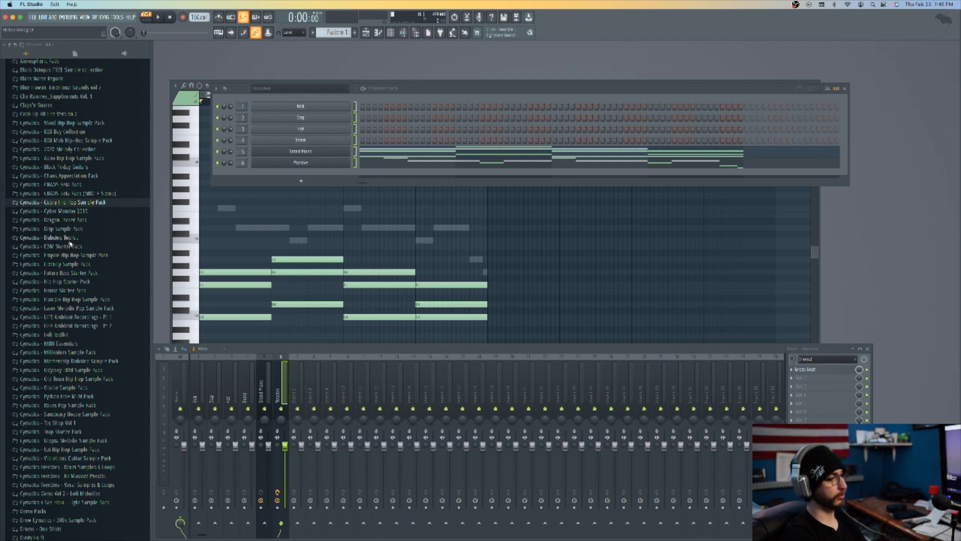
Audition the kick one-shots in the Cymatics Hip Hop Starter Pack.
left_click(79, 281)
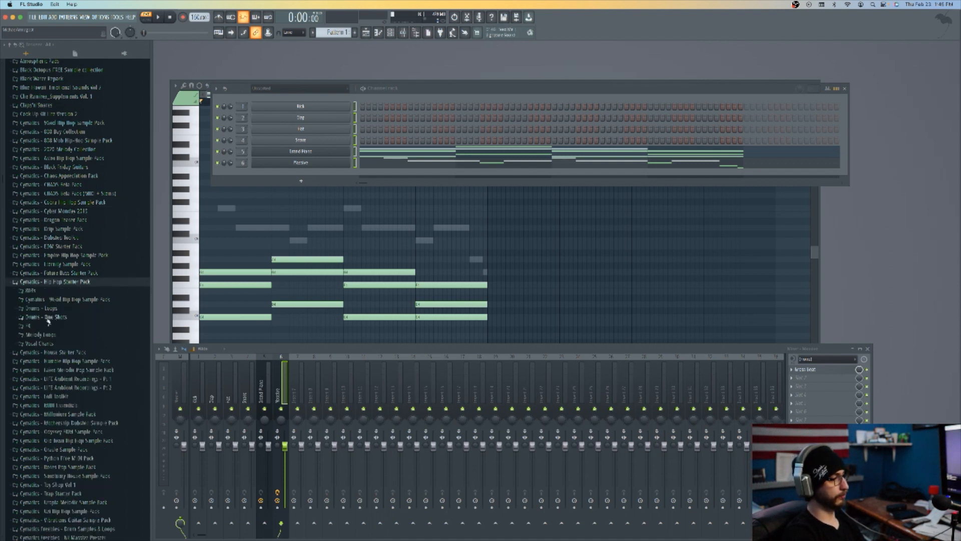
left_click(48, 317)
left_click(36, 343)
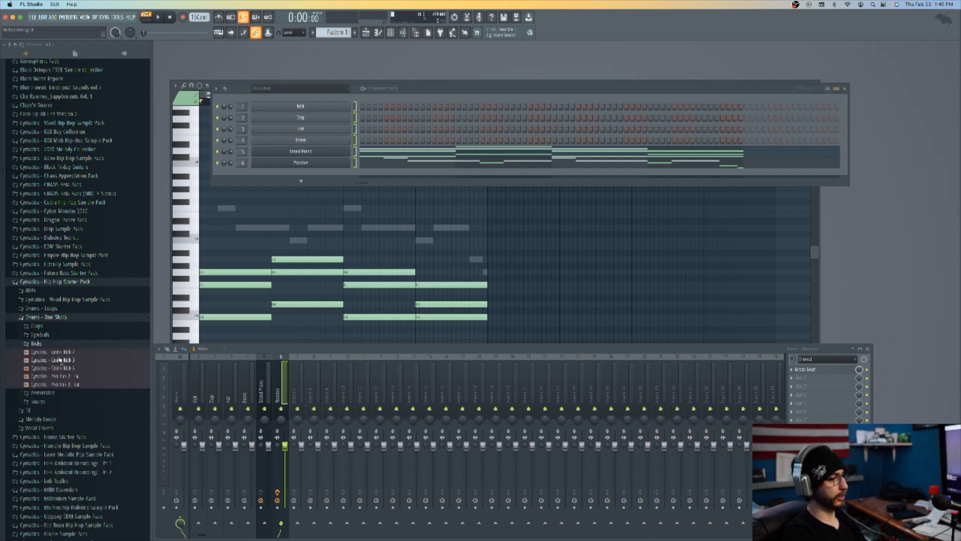
left_click(59, 355)
left_click(59, 369)
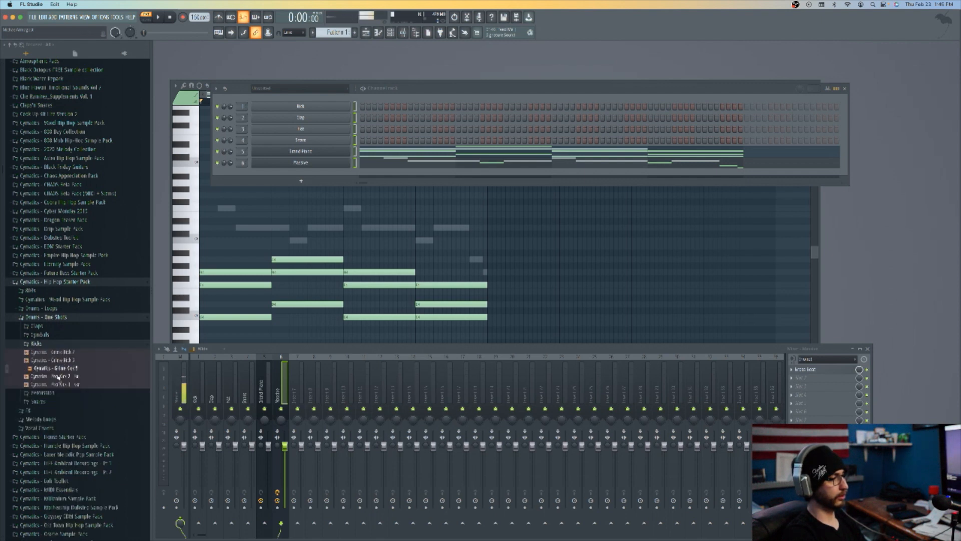
left_click(59, 378)
left_click(59, 385)
left_click(60, 378)
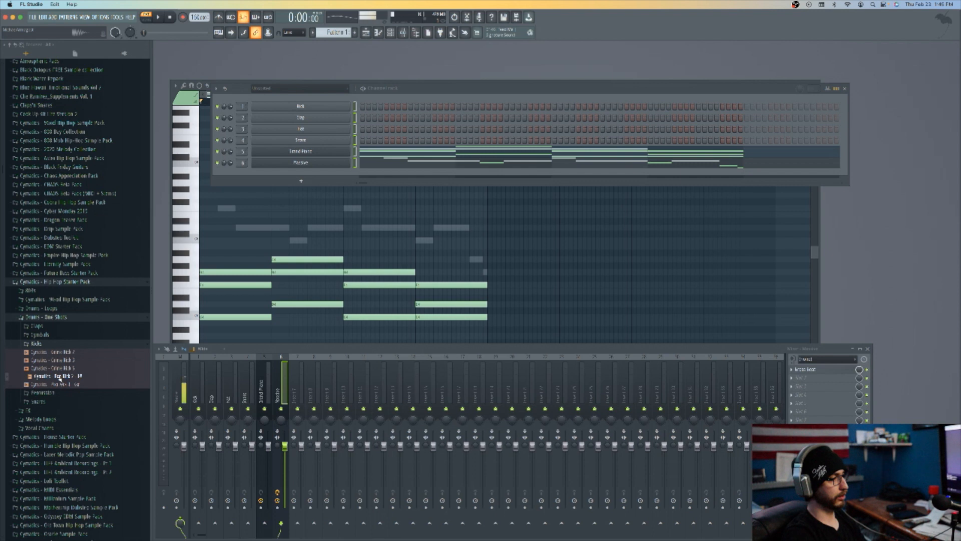
Replace the Kick channel's sample with Cymatics - Pop Kick 2 - F# and check its root-note settings.
left_click_drag(60, 379, 300, 108)
left_click(299, 108)
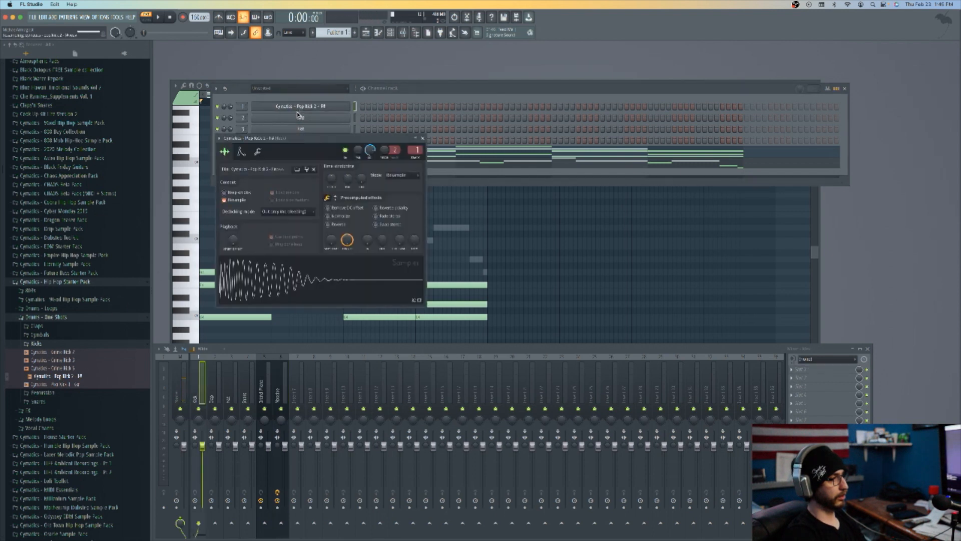
left_click(257, 152)
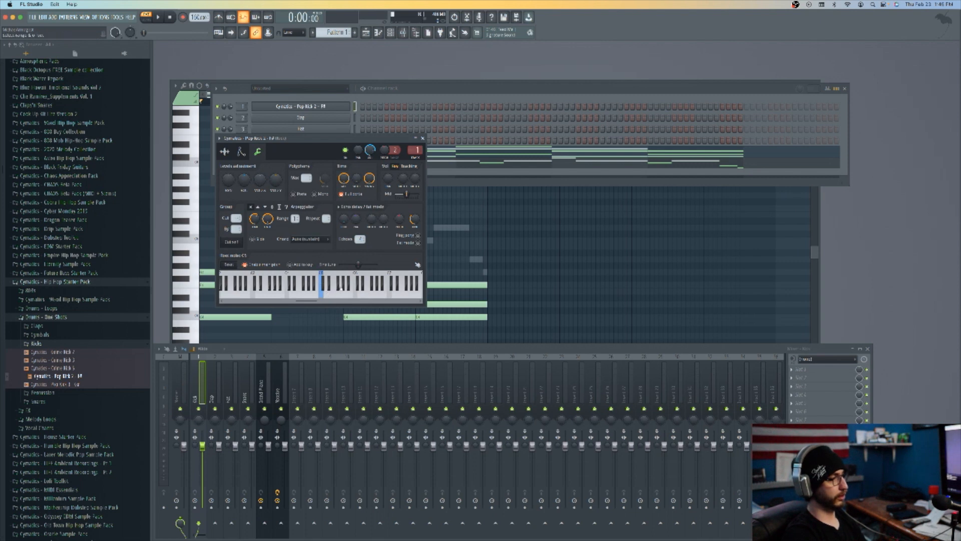
left_click(423, 138)
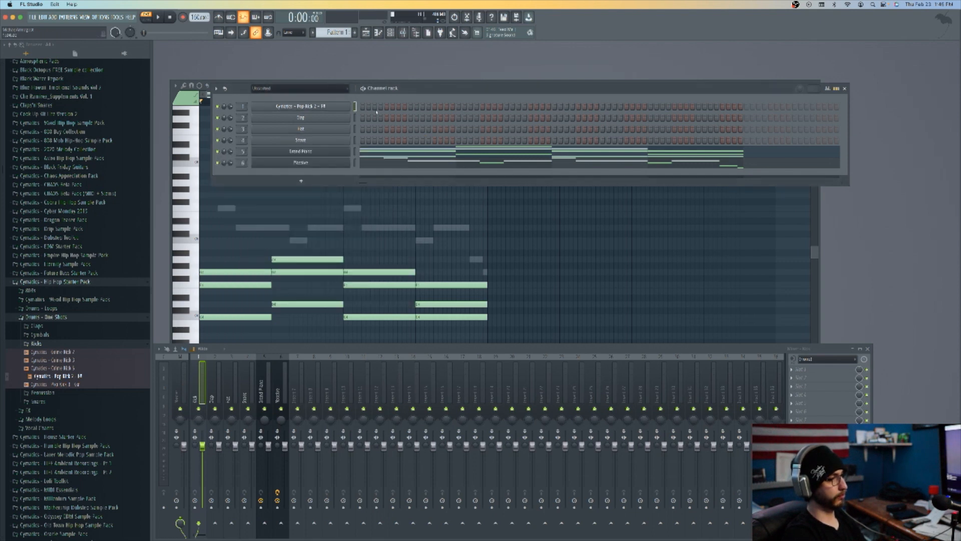
Audition the kick one-shots in the Cymatics Humble Hip Hop Sample Pack.
left_click(74, 282)
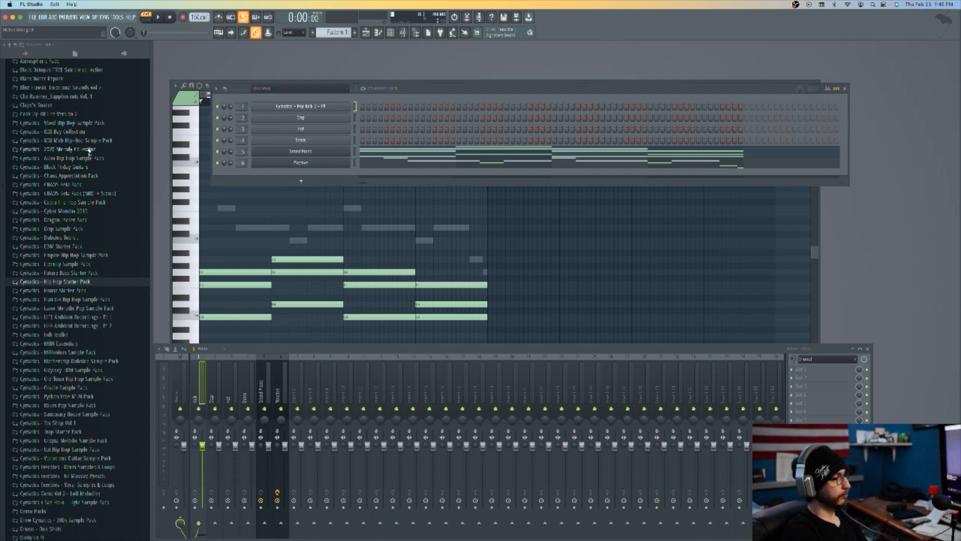
left_click(82, 300)
left_click(50, 317)
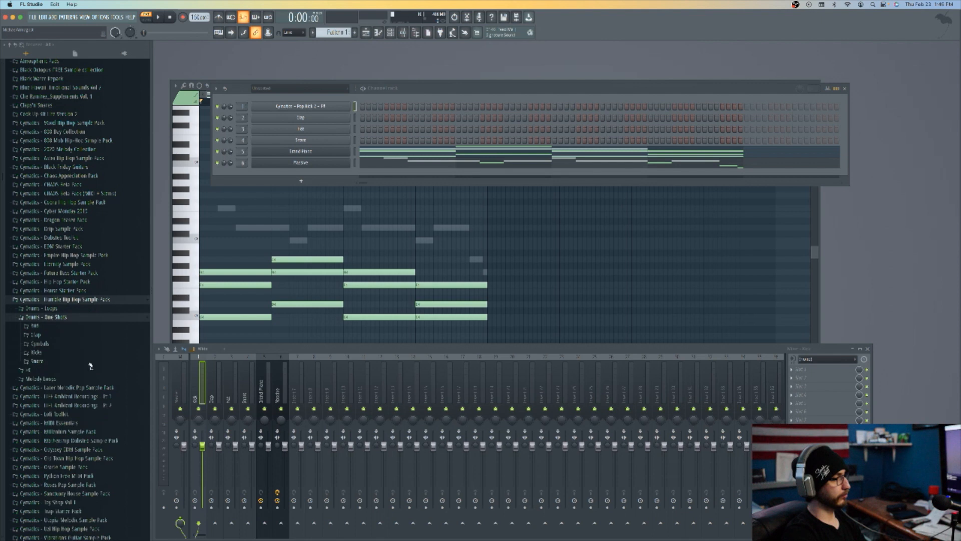
left_click(49, 354)
left_click(58, 361)
left_click(60, 369)
left_click(63, 377)
left_click(65, 386)
left_click(67, 393)
left_click(65, 386)
left_click(67, 378)
left_click(70, 369)
left_click(69, 362)
left_click(67, 369)
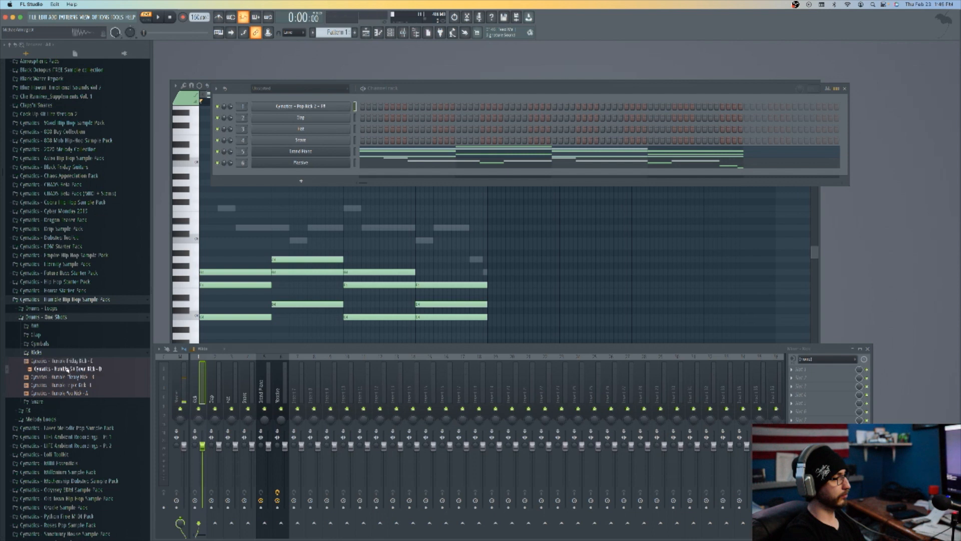
Audition the snare one-shots in the Humble Hip Hop Sample Pack to find a snare for the beat.
left_click(54, 317)
left_click(50, 318)
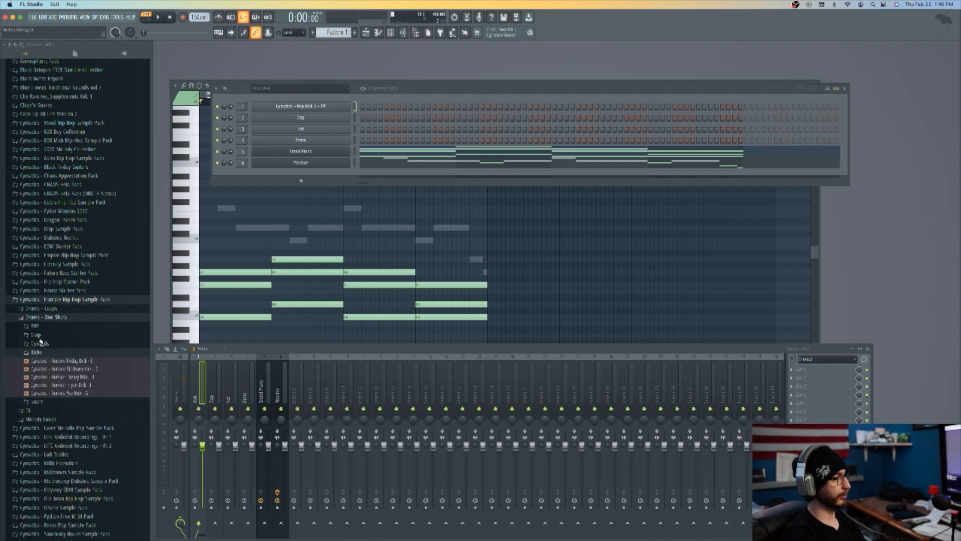
left_click(45, 353)
left_click(52, 362)
key("Down")
key("Down")
key("Down")
left_click(66, 380)
left_click(65, 371)
left_click(66, 379)
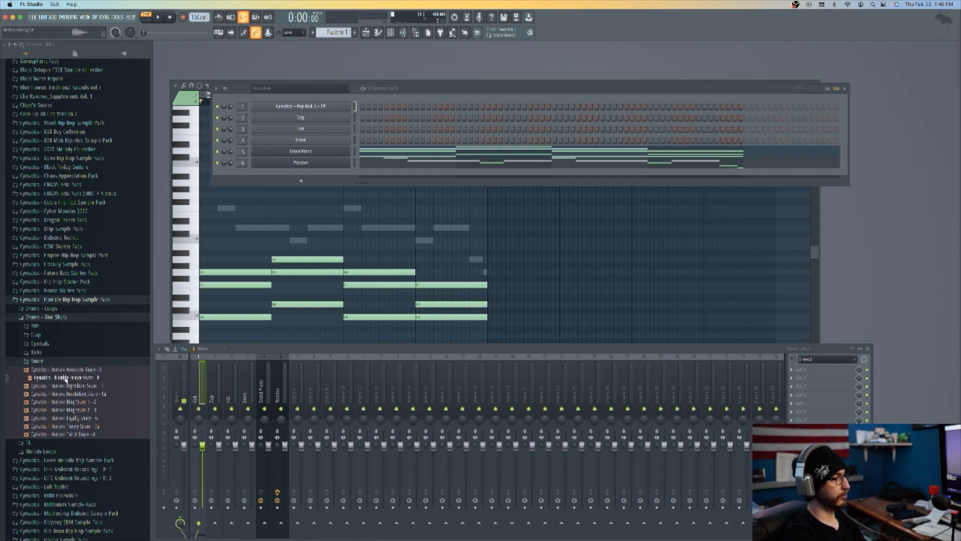
Replace the Snare channel's sample with Cymatics - Humble Friday Snare - E, check its root-note settings, and briefly replay the pattern.
left_click_drag(66, 379, 311, 142)
left_click(320, 141)
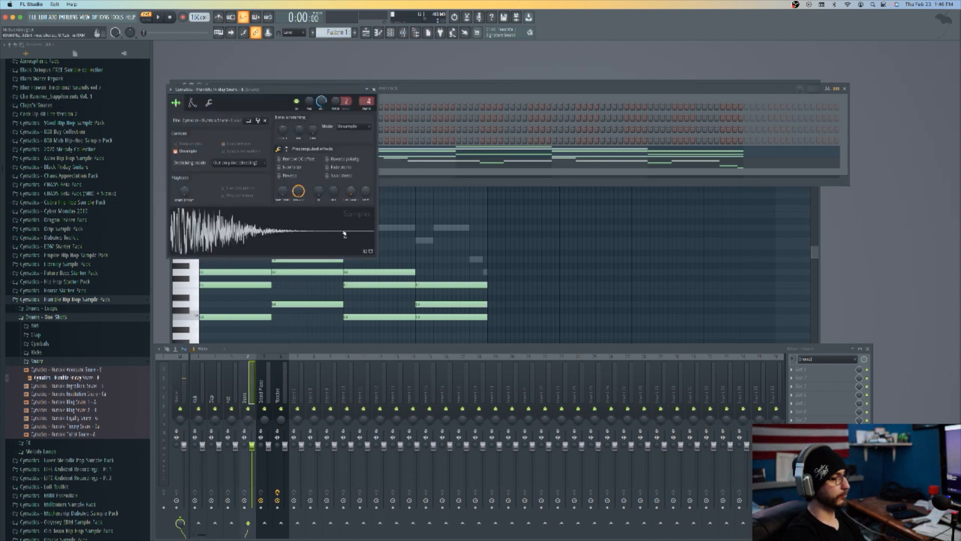
left_click(210, 103)
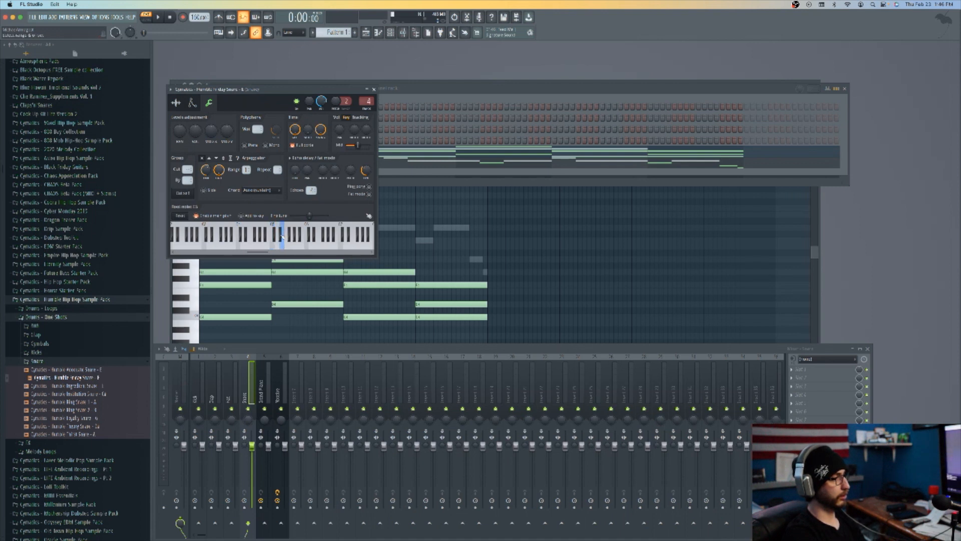
left_click(374, 89)
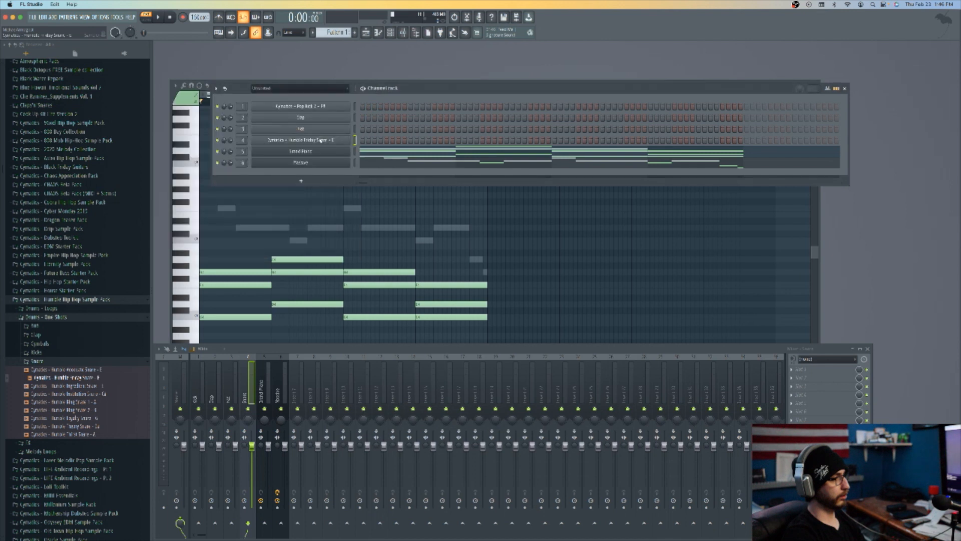
key("space")
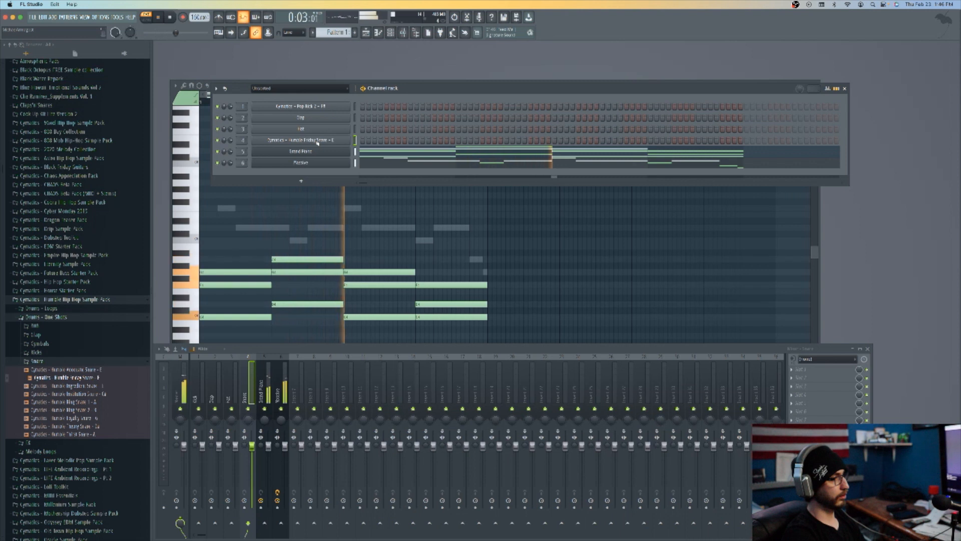
key("space")
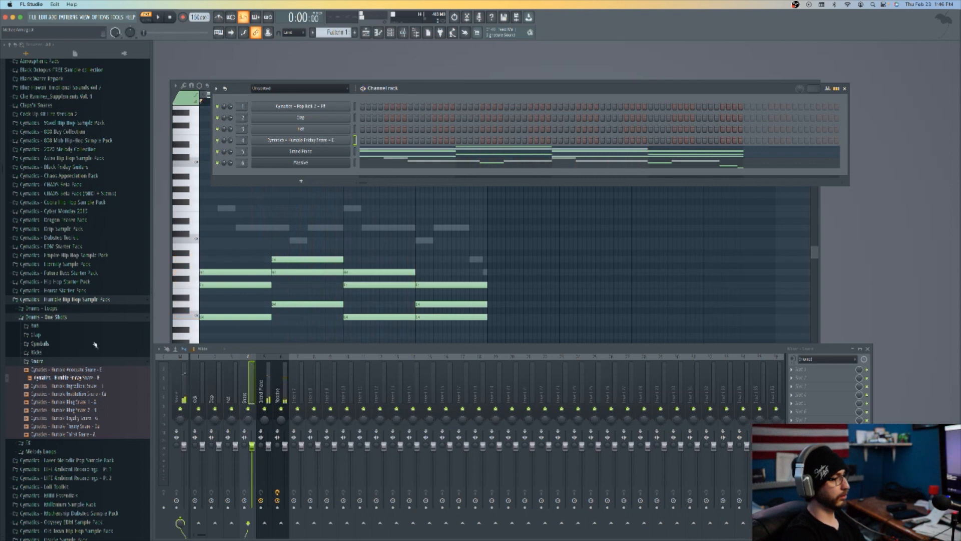
Preview the Humble pack's cymbals and load Cymatics - Humble Closed Hihat 1 onto the Hat channel.
left_click(46, 316)
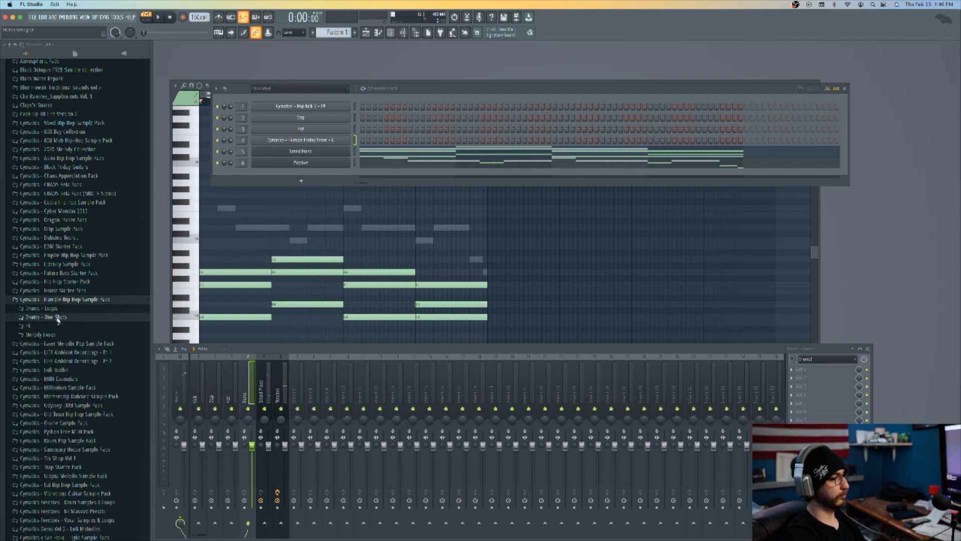
left_click(48, 317)
left_click(40, 343)
left_click(77, 361)
left_click(77, 353)
left_click_drag(45, 352, 313, 130)
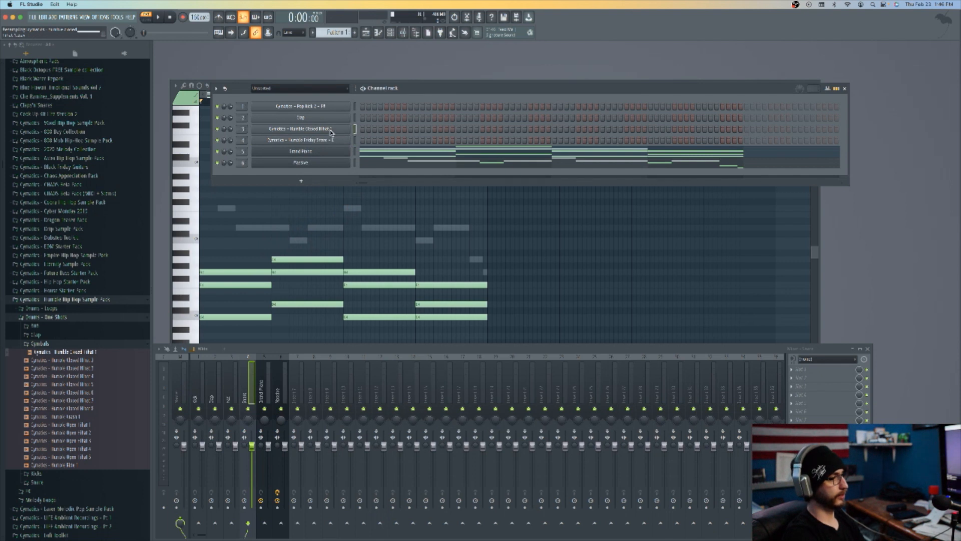
Fill the closed hi-hat channel on every 2 steps and the snare channel on every 4 steps.
right_click(331, 130)
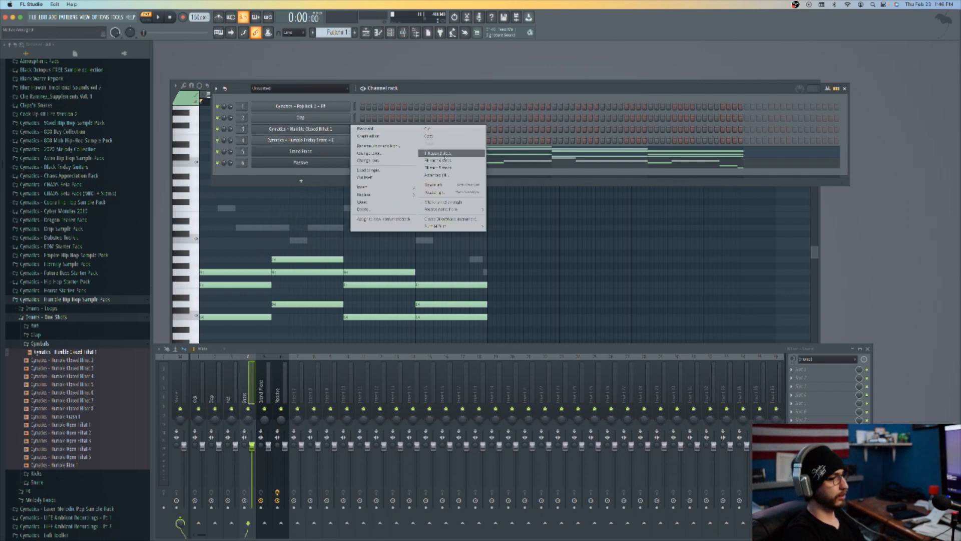
left_click(445, 154)
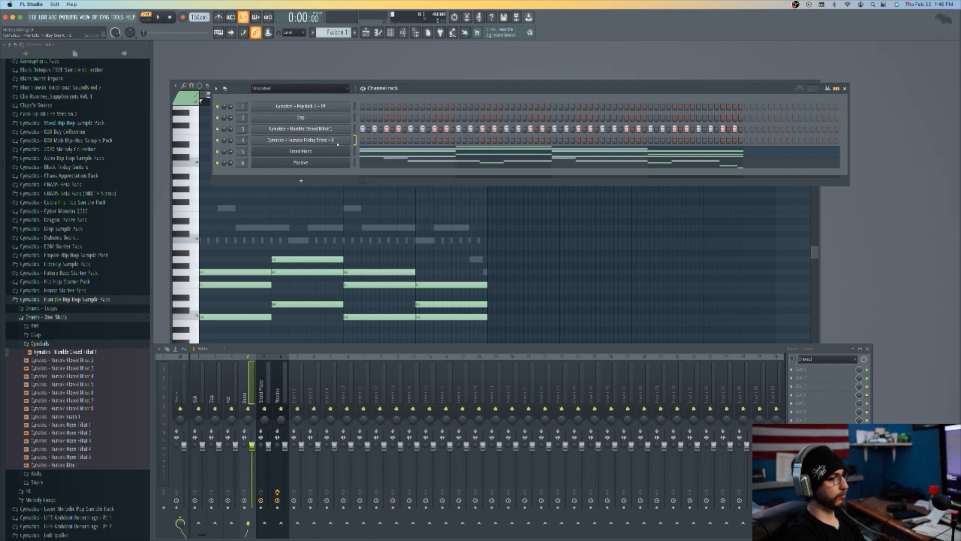
right_click(341, 141)
left_click(446, 172)
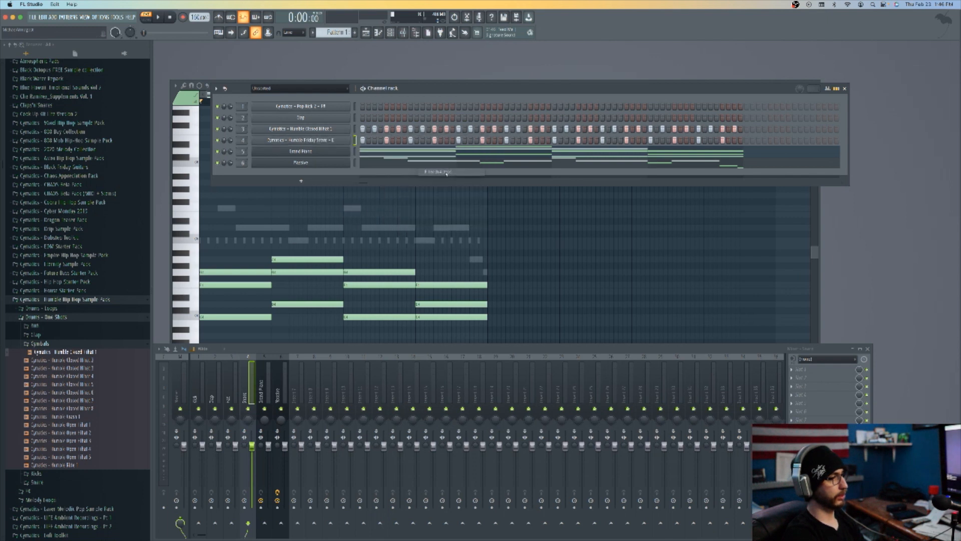
Fill the snare channel on every 8 steps, program a syncopated kick pattern, and play the pattern briefly.
right_click(341, 141)
left_click(427, 179)
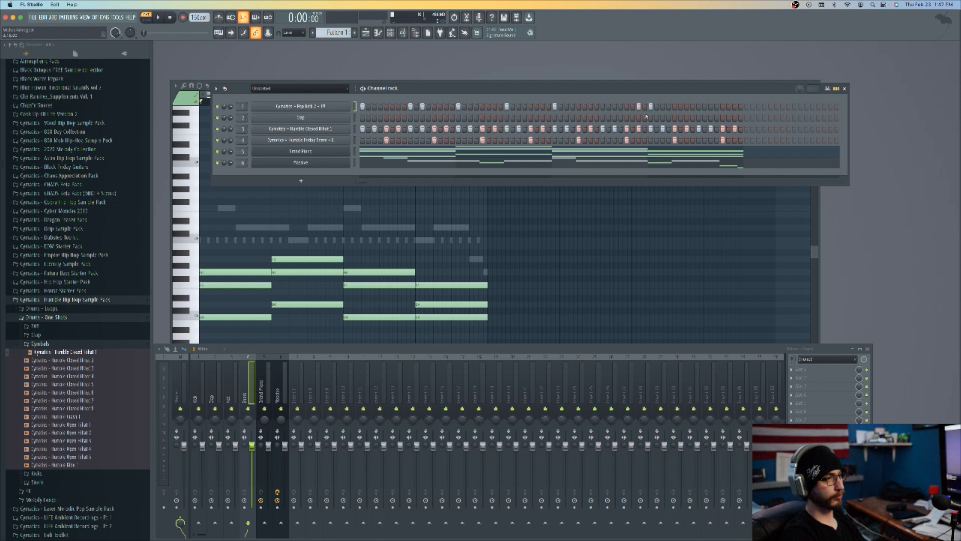
key("space")
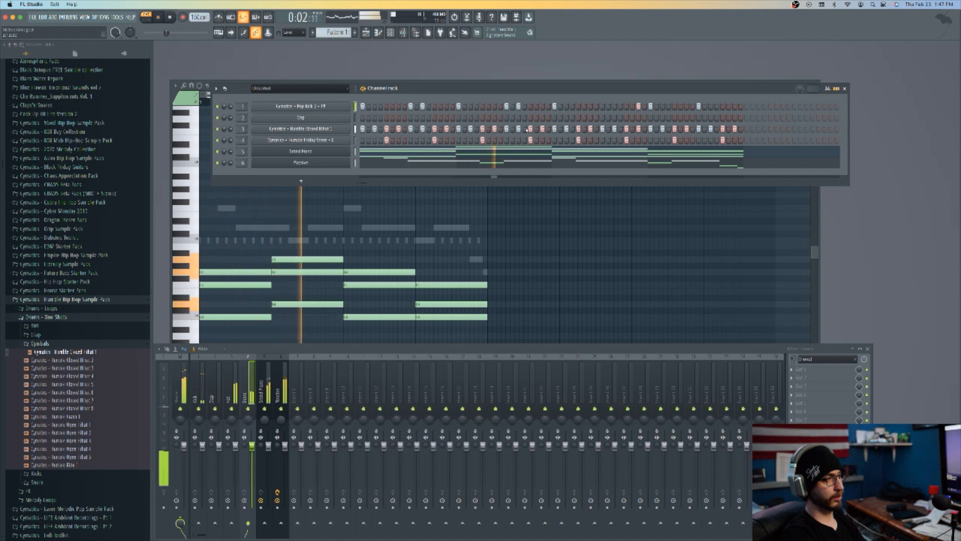
key("space")
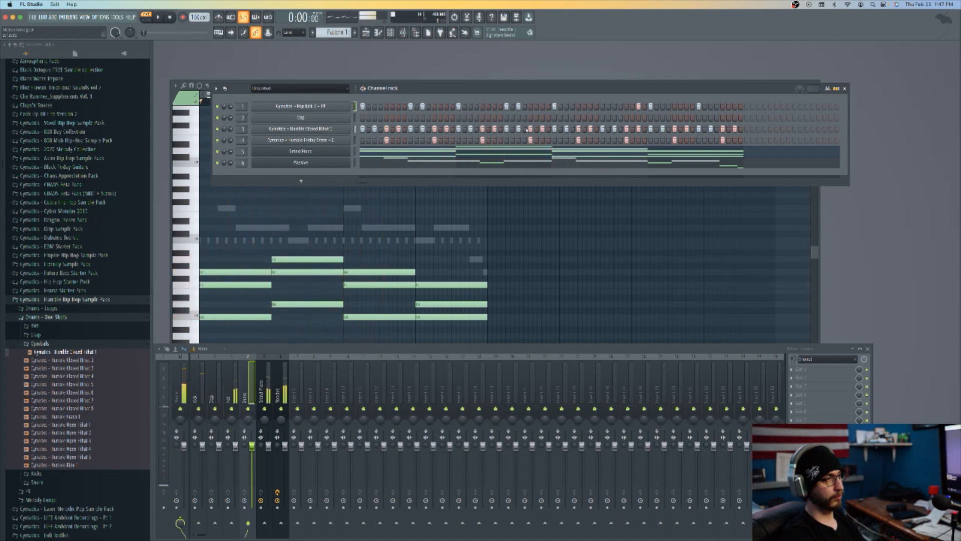
Refill the closed hi-hat channel on every 4 steps, lower the project tempo, and extend the kick pattern while playing the beat.
right_click(327, 129)
left_click(441, 162)
key("space")
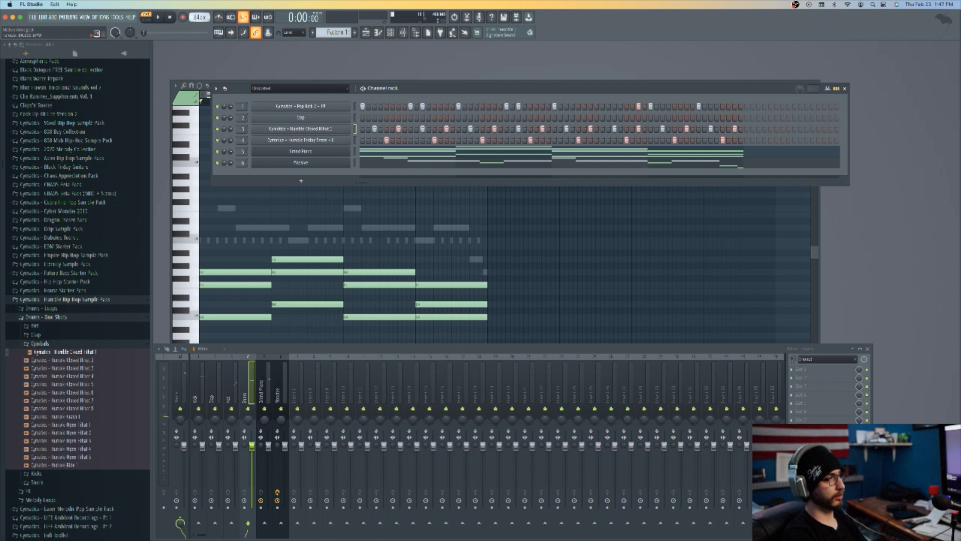
key("space")
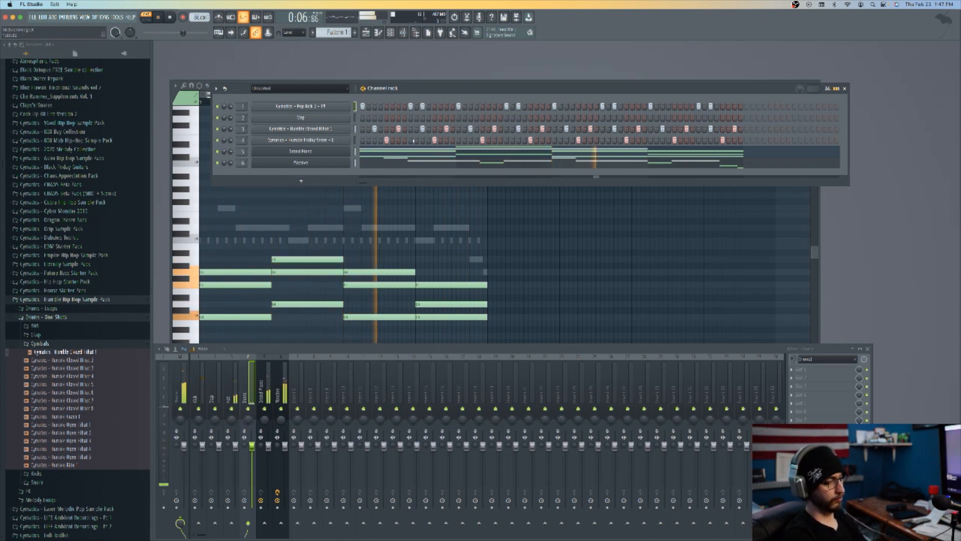
key("space")
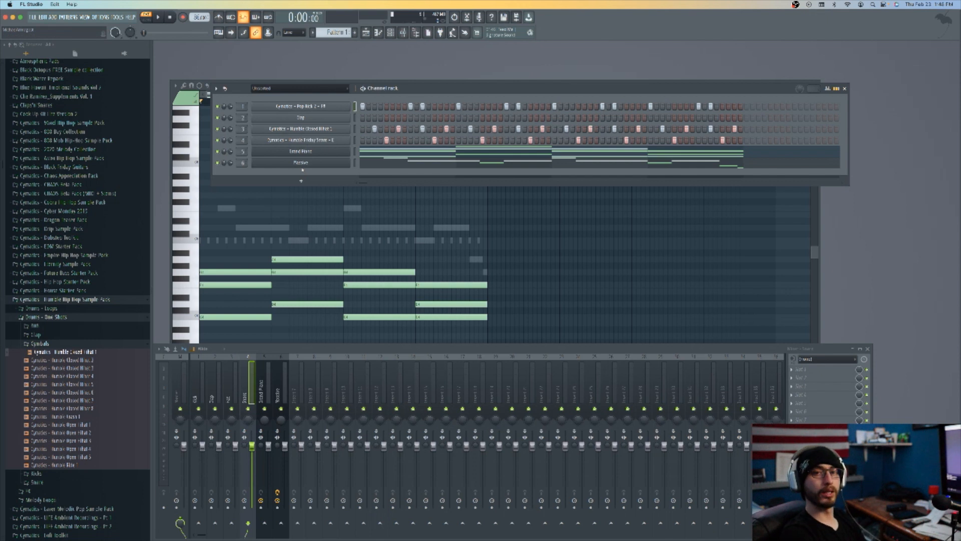
During playback, switch Gross Beat on the Massive mixer track to the Complex 10 time preset.
left_click(301, 163)
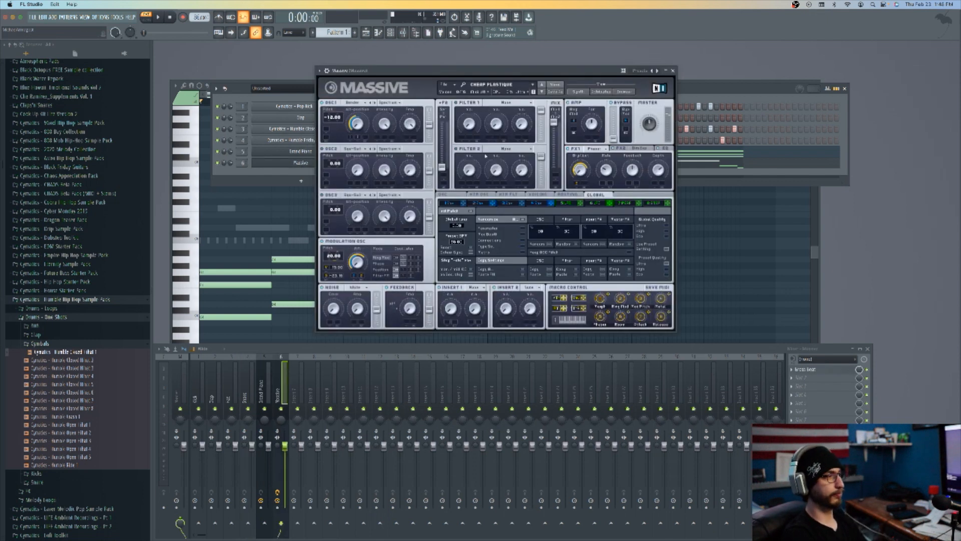
key("space")
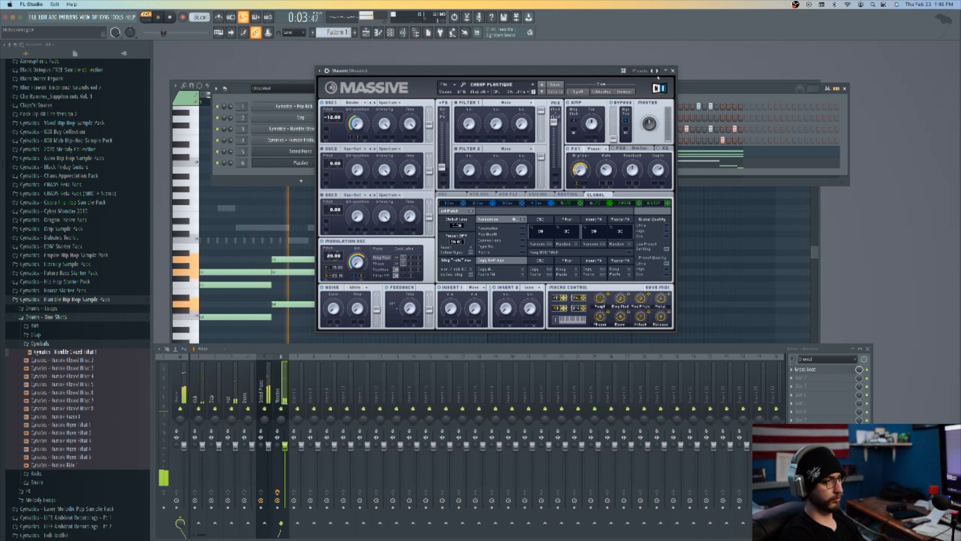
left_click(673, 71)
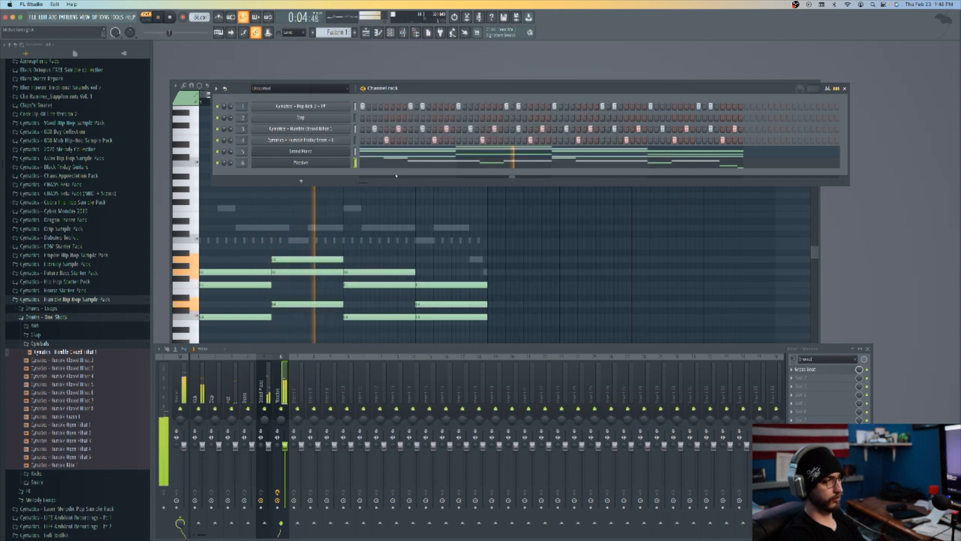
left_click(805, 369)
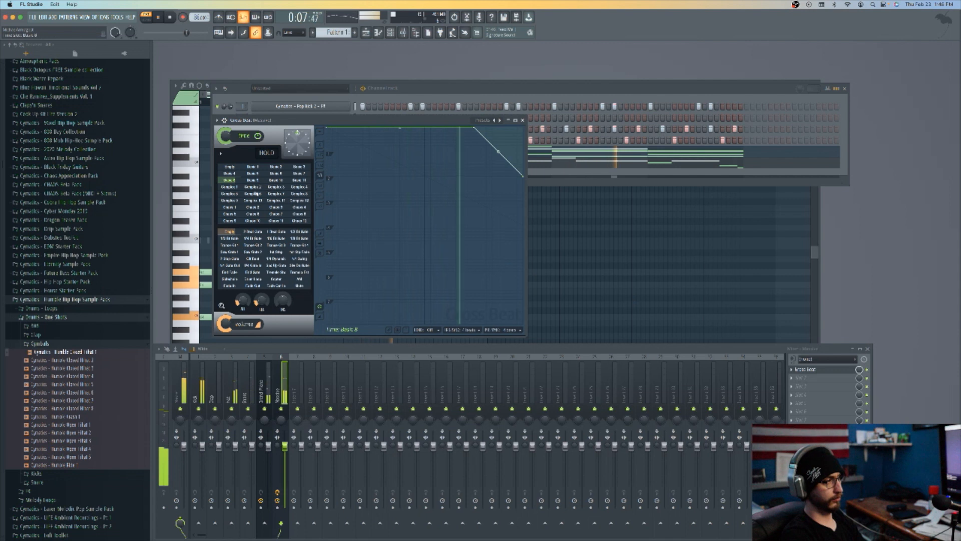
left_click(252, 200)
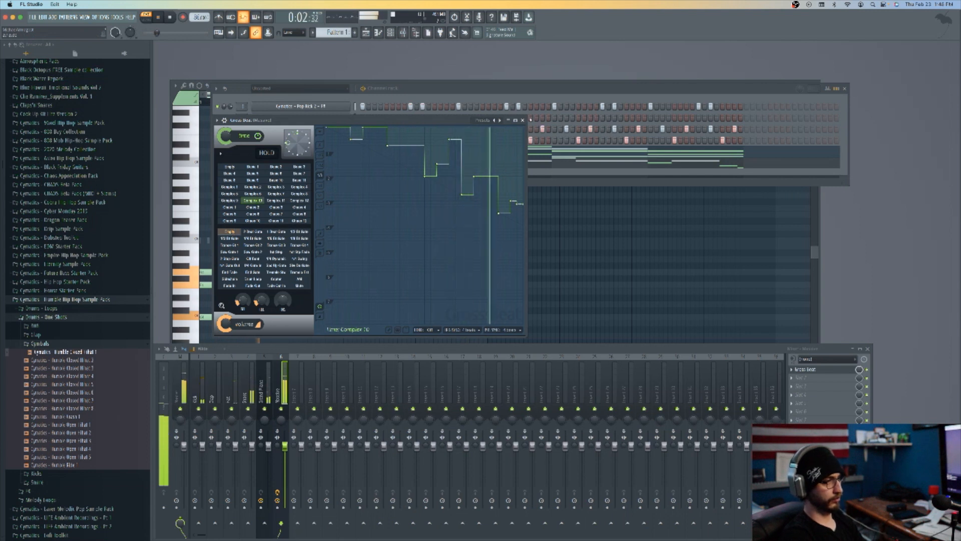
left_click(522, 120)
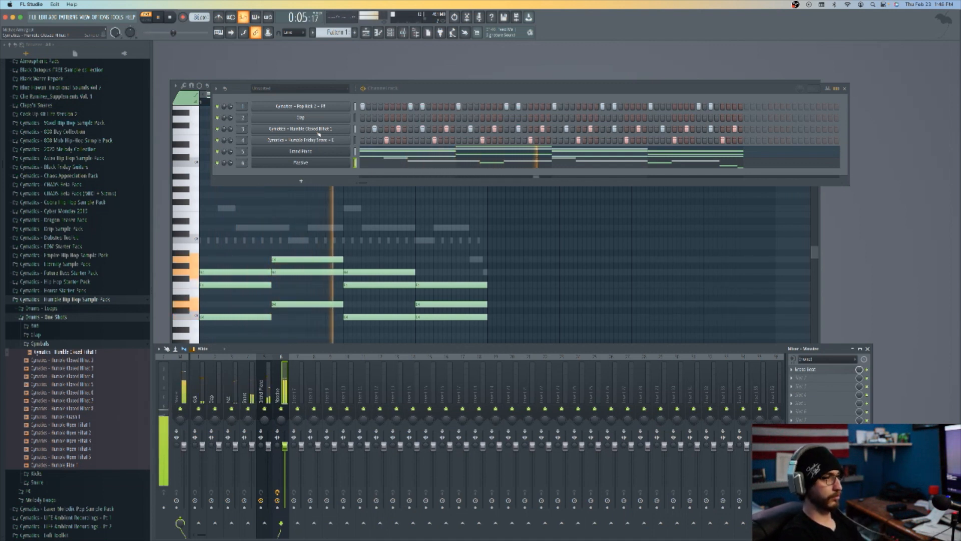
Change the Grand Piano channel's FLEX preset to Pianomix and play the pattern.
key("space")
left_click(338, 152)
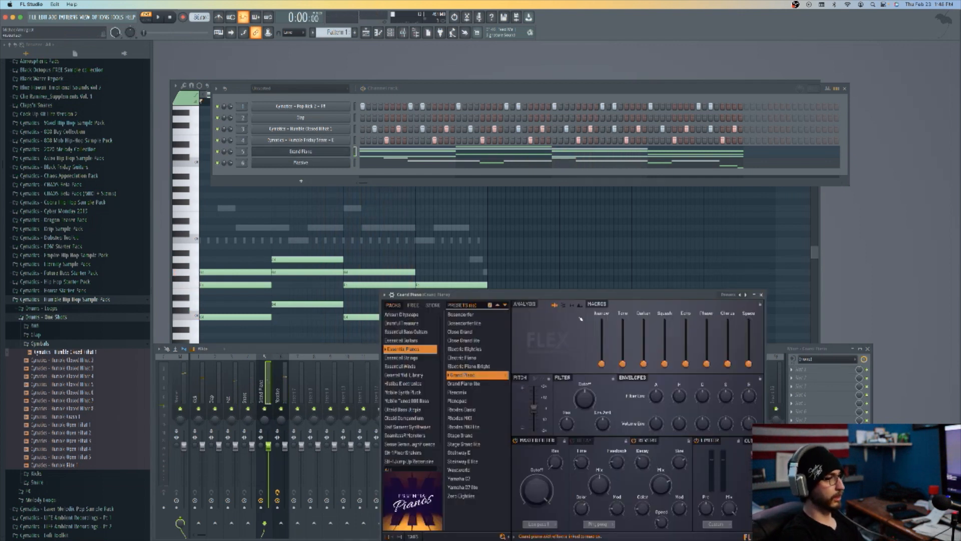
left_click_drag(546, 295, 434, 56)
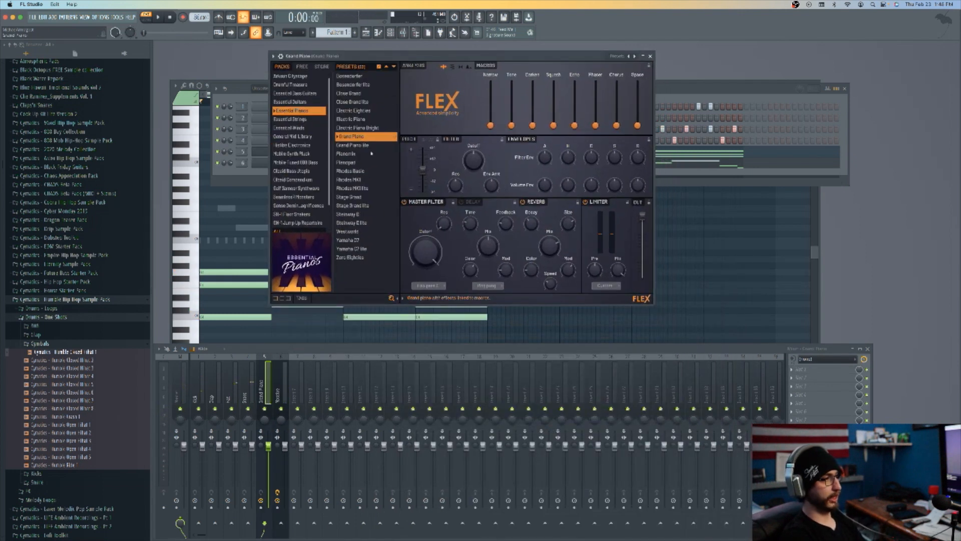
left_click(352, 155)
key("space")
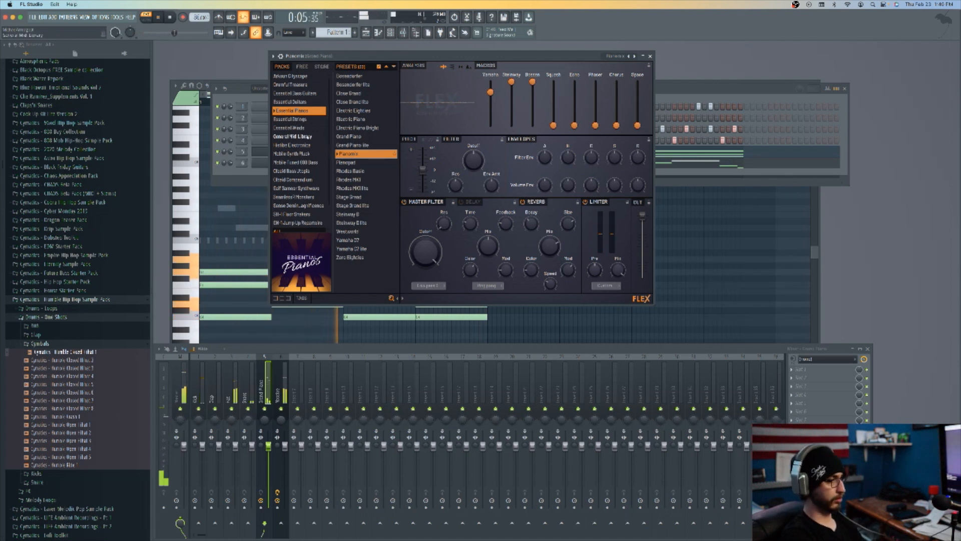
Transpose all of the Massive melody notes down one octave in the piano roll.
left_click(675, 167)
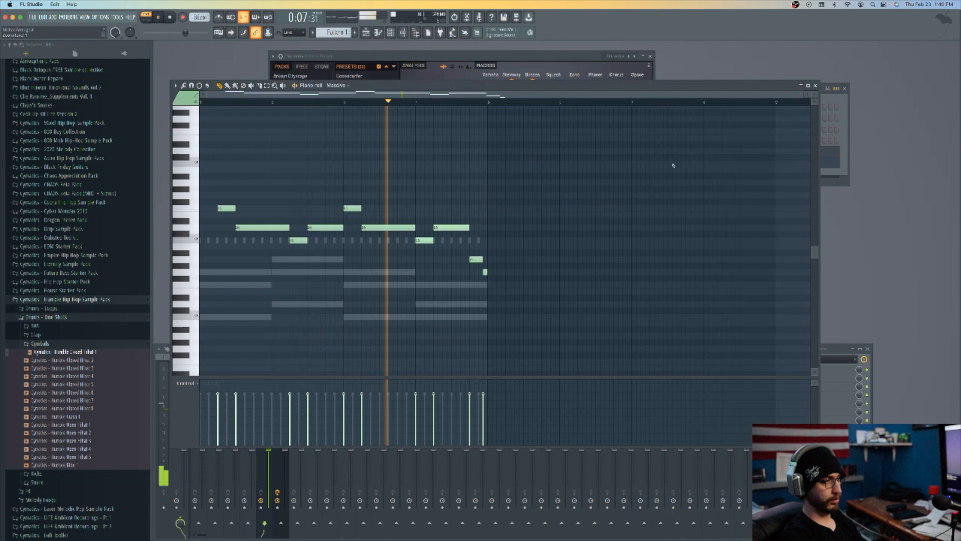
key("ctrl+a")
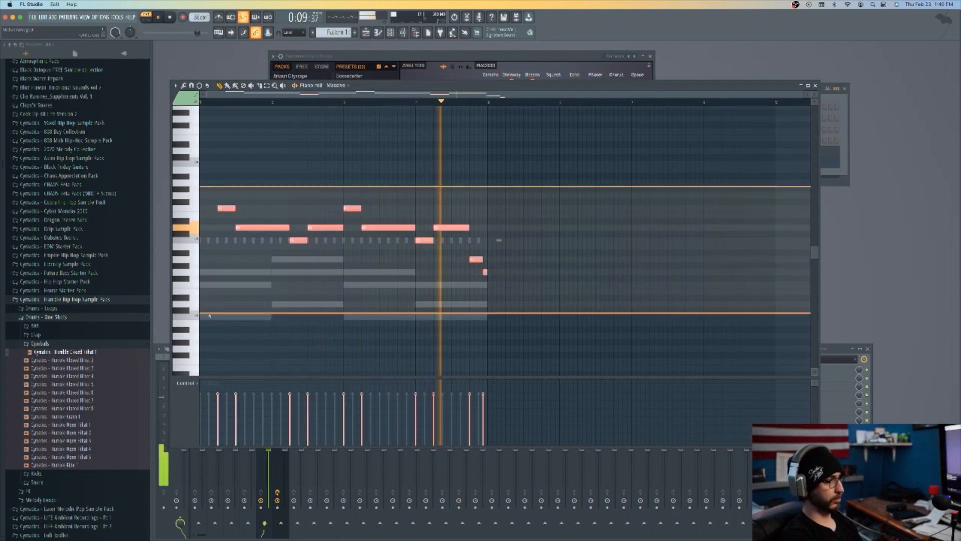
key("ctrl+Down")
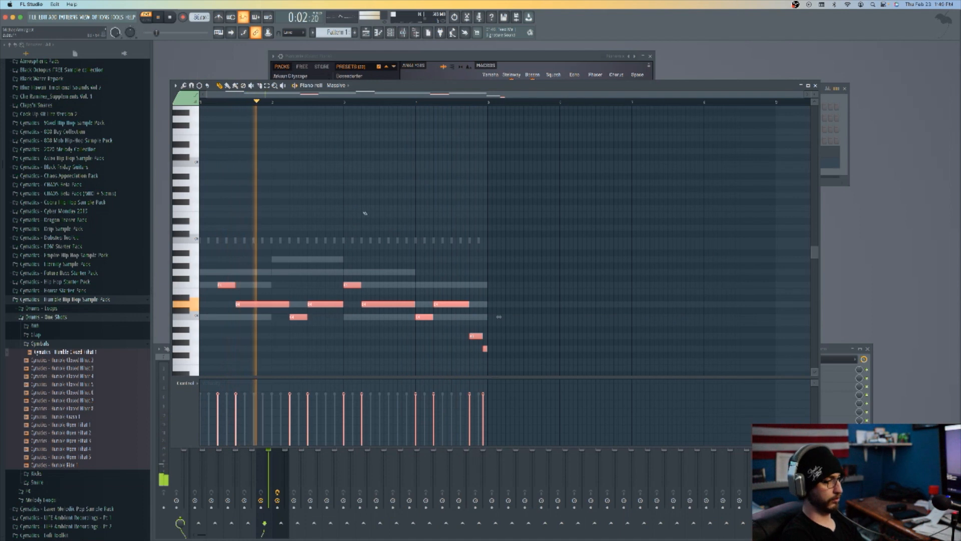
Return to the channel rack and add extra hits to the closed hi-hat pattern to form recurring double hits.
left_click(433, 57)
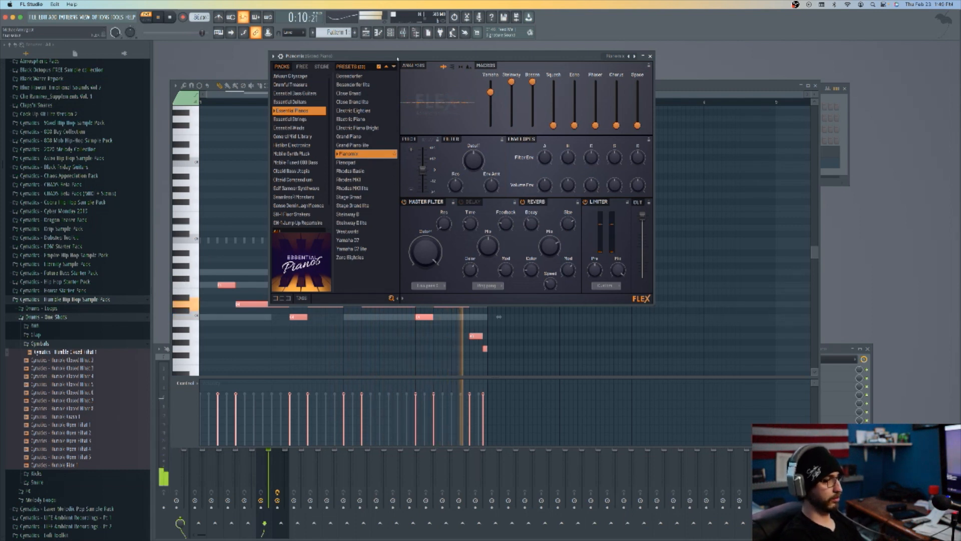
key("F6")
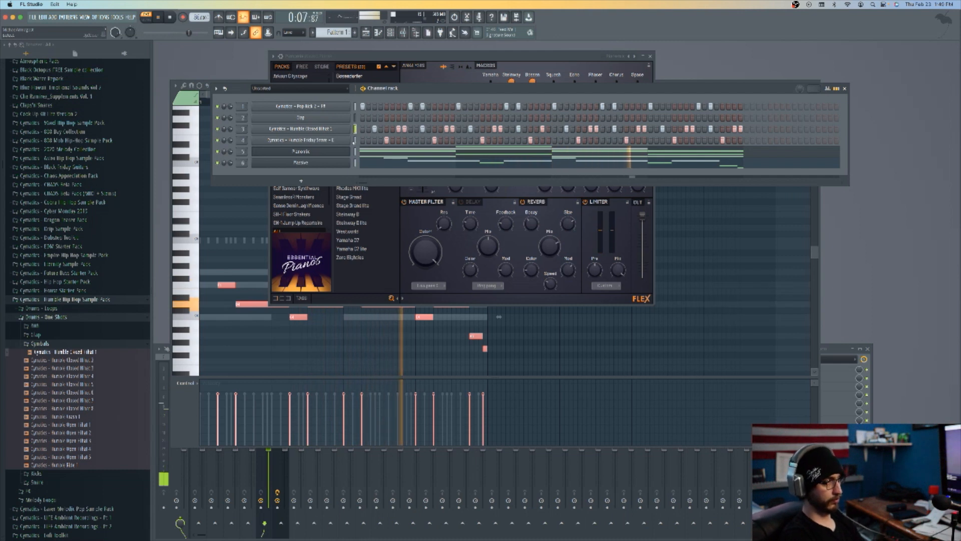
left_click(300, 129)
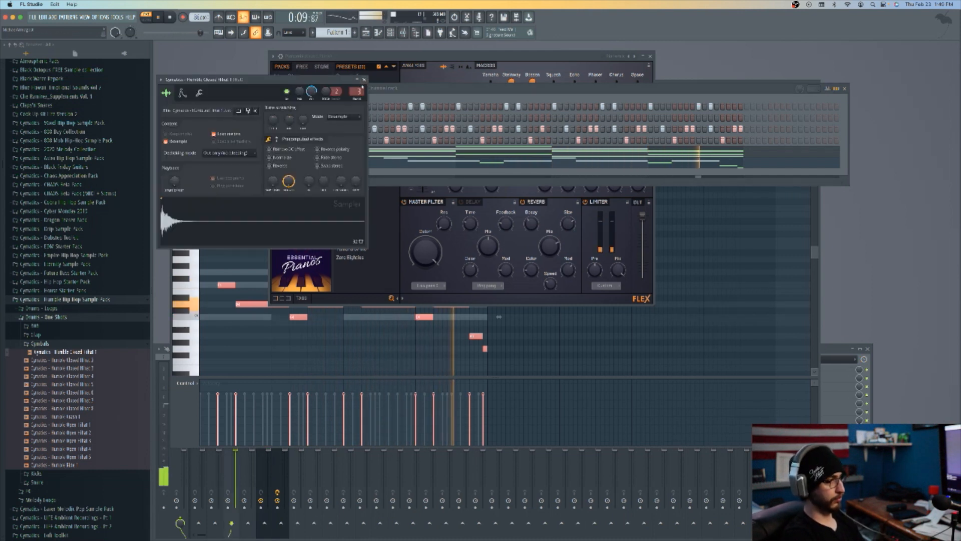
left_click(312, 129)
Randomize the note velocities of the closed hi-hat in its piano roll, and replay the pattern from the start.
right_click(312, 128)
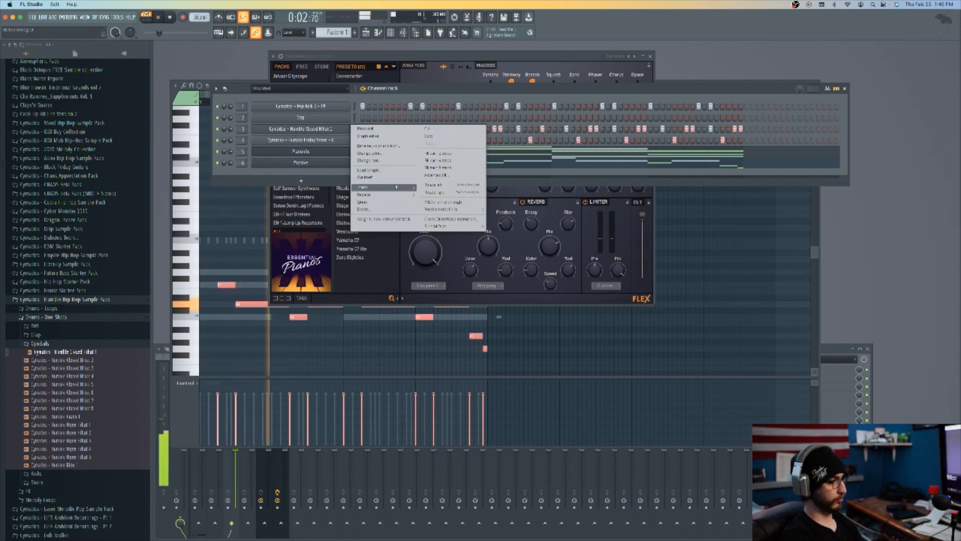
left_click(373, 129)
left_click_drag(195, 212, 200, 304)
key("alt+r")
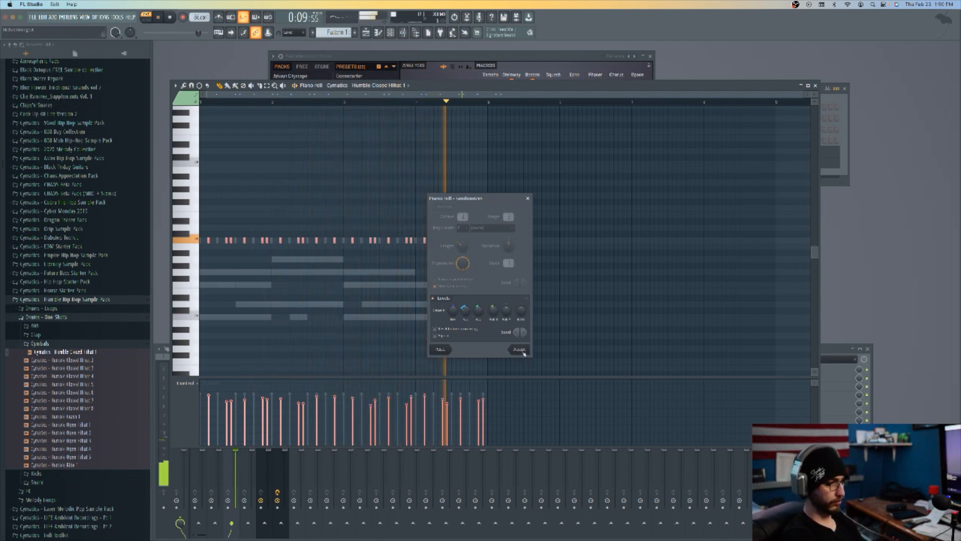
left_click(519, 350)
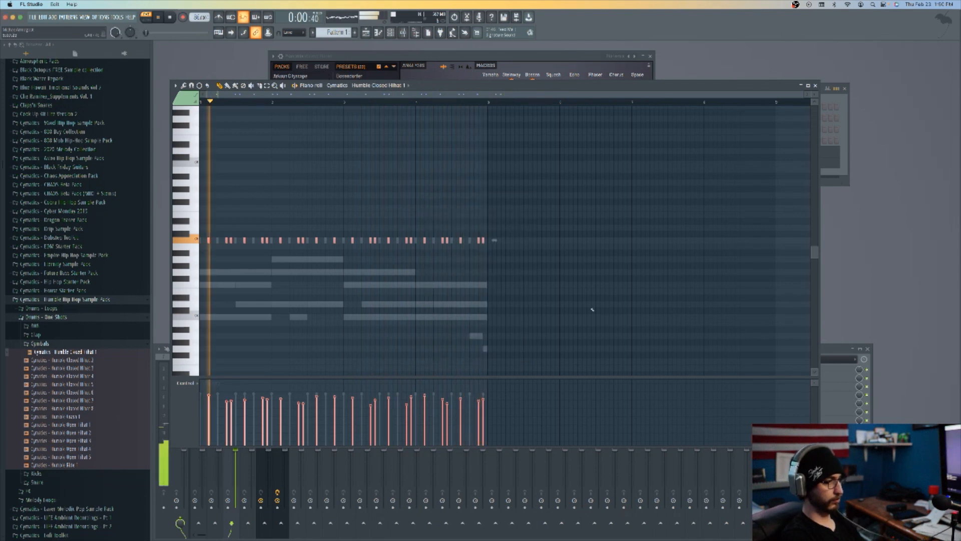
key("F7")
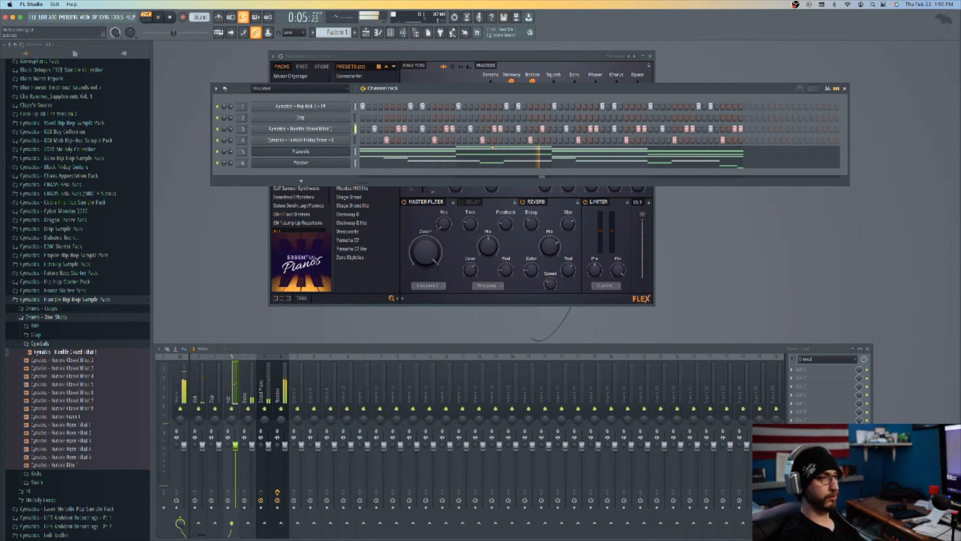
key("space")
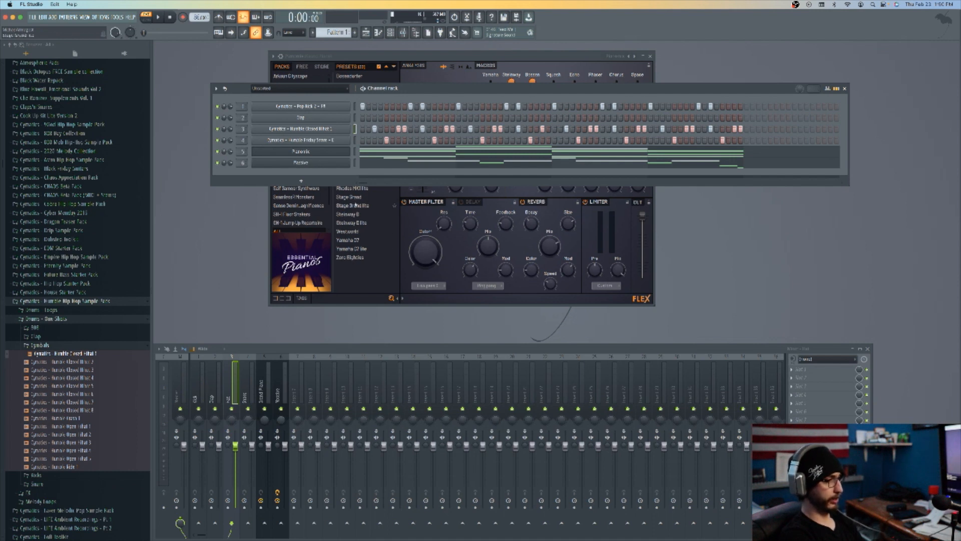
key("space")
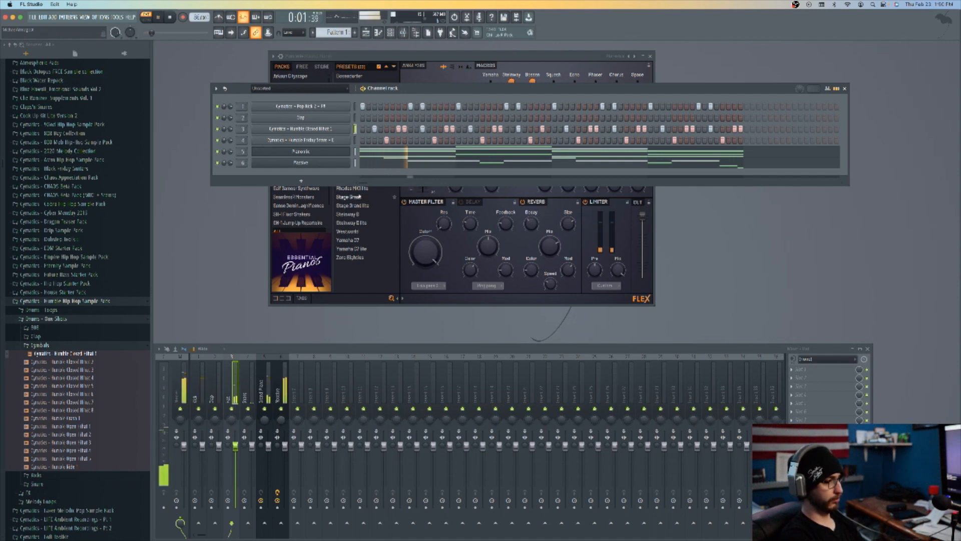
Select all the Pianomix chord notes in the piano roll and randomize their velocities.
left_click(305, 154)
right_click(305, 154)
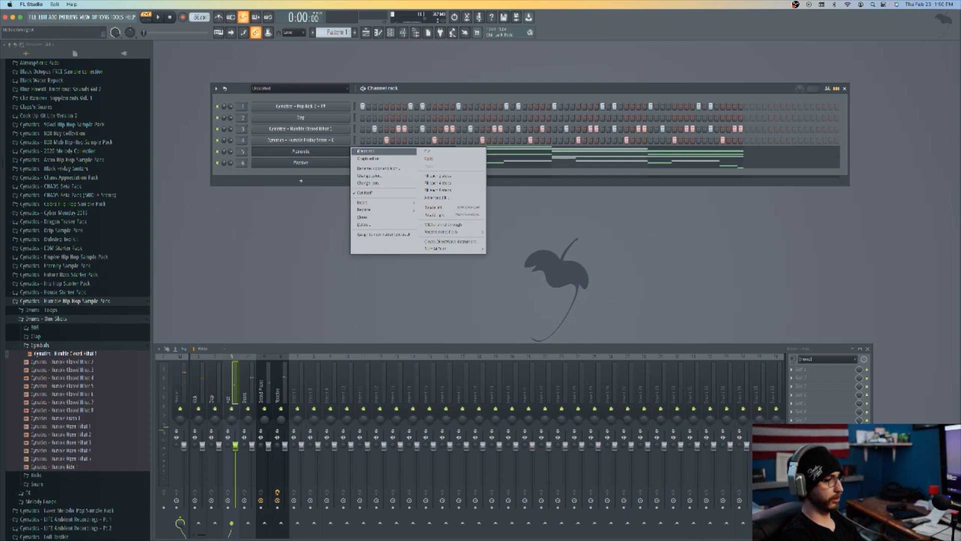
left_click(365, 151)
key("ctrl+a")
scroll(499, 271, "down", 1)
key("alt+r")
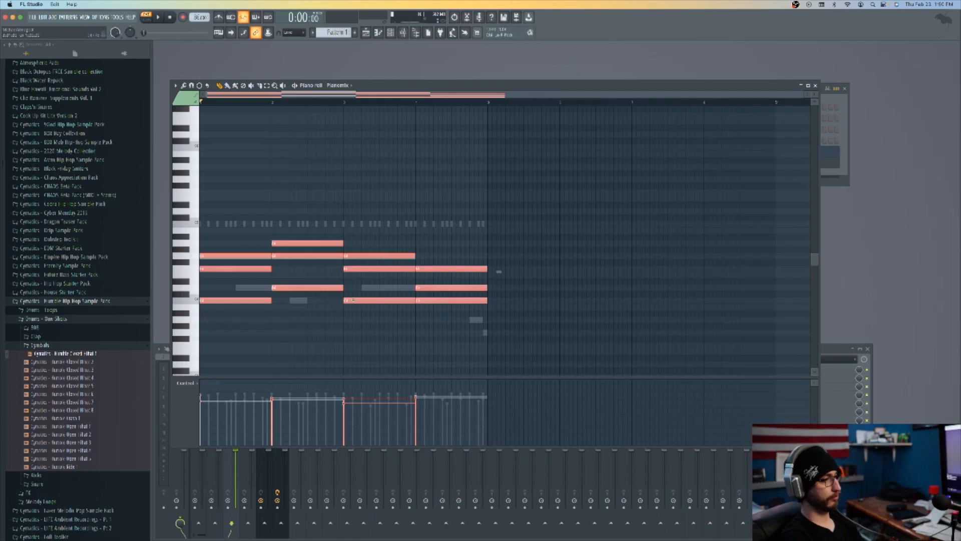
Strum the selected Pianomix chords, reducing the start-time offset to a subtle amount during playback before applying it.
key("alt+s")
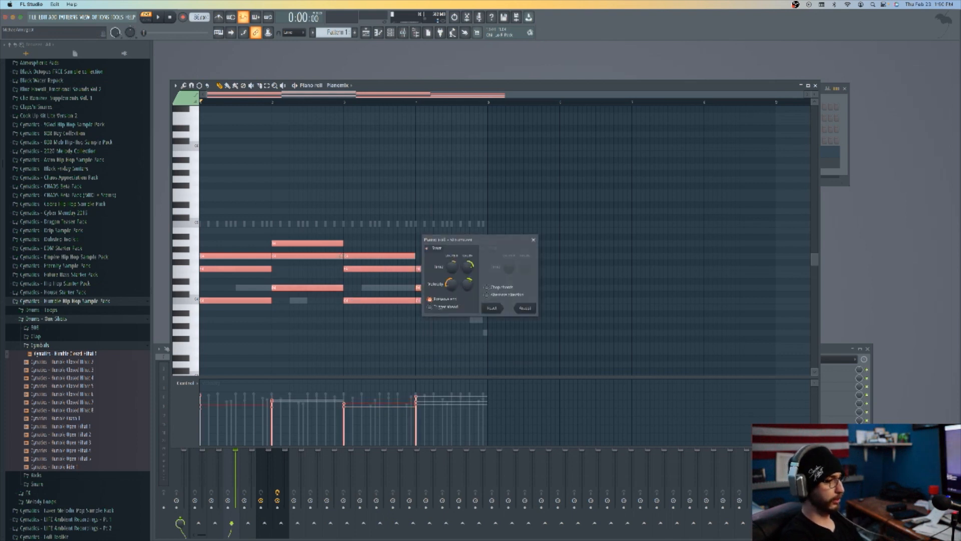
left_click_drag(452, 267, 452, 251)
key("space")
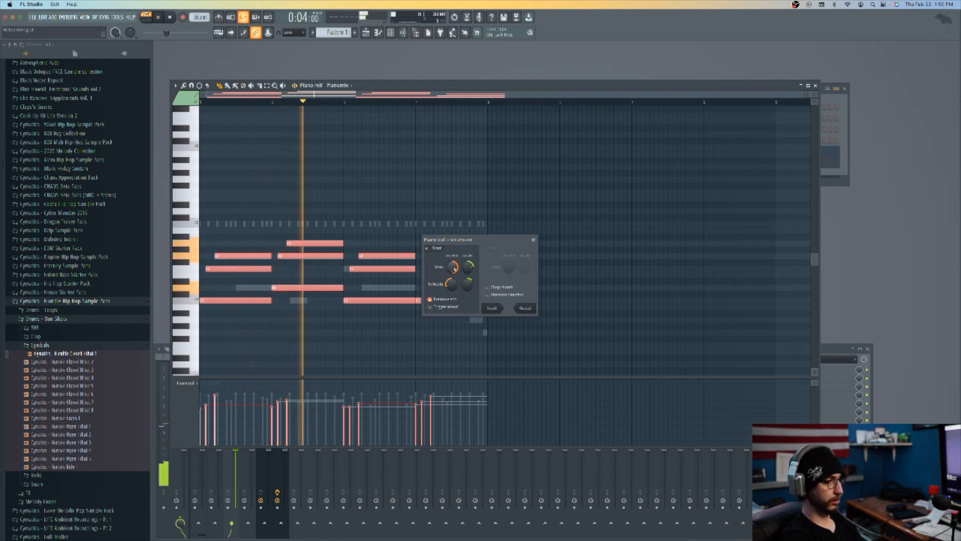
left_click_drag(454, 270, 454, 284)
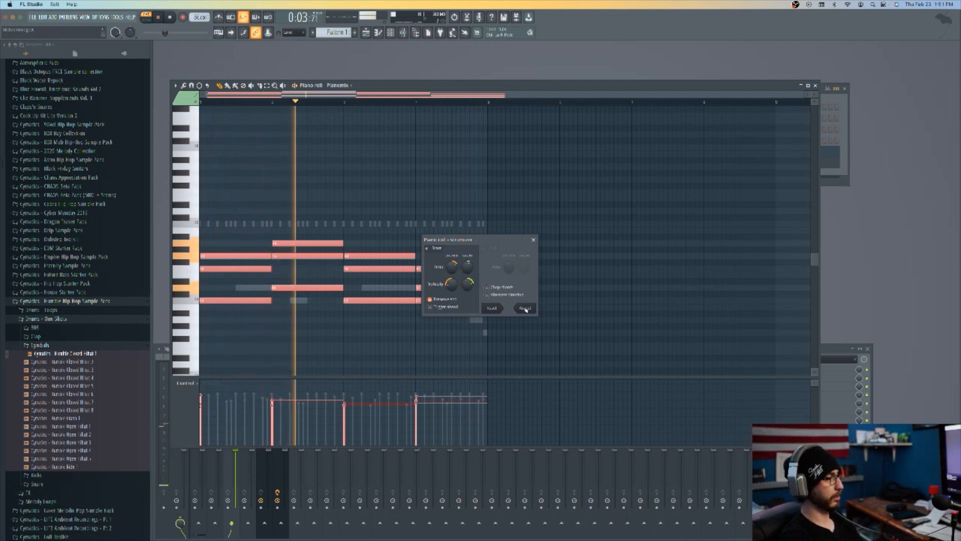
left_click(525, 308)
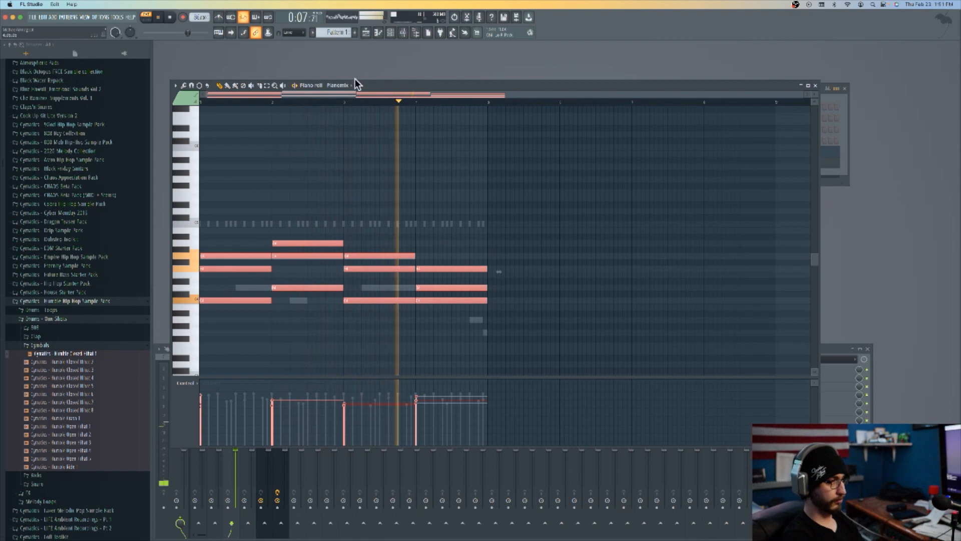
Split Pattern 1 by channel into separate kick, closed hi-hat, snare, Pianomix and Massive patterns.
left_click(368, 35)
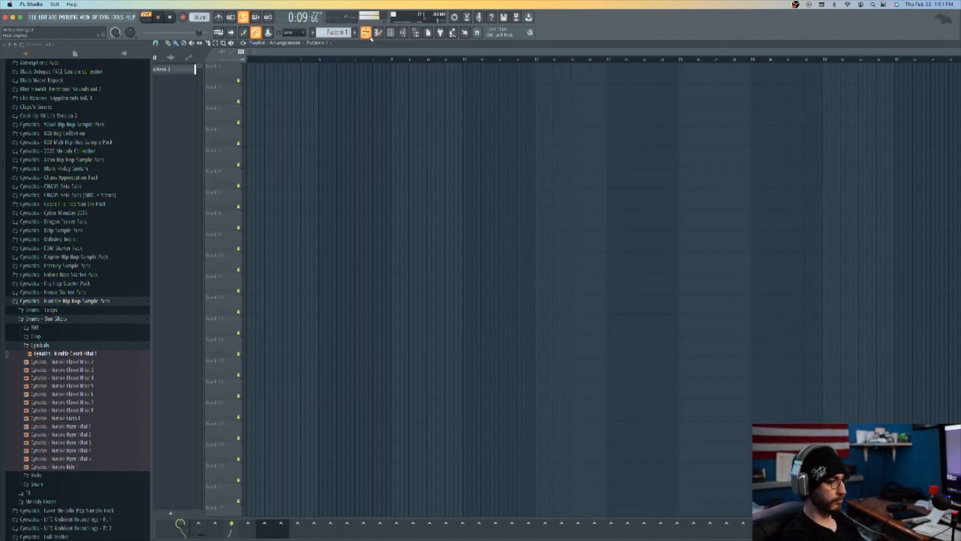
left_click(403, 33)
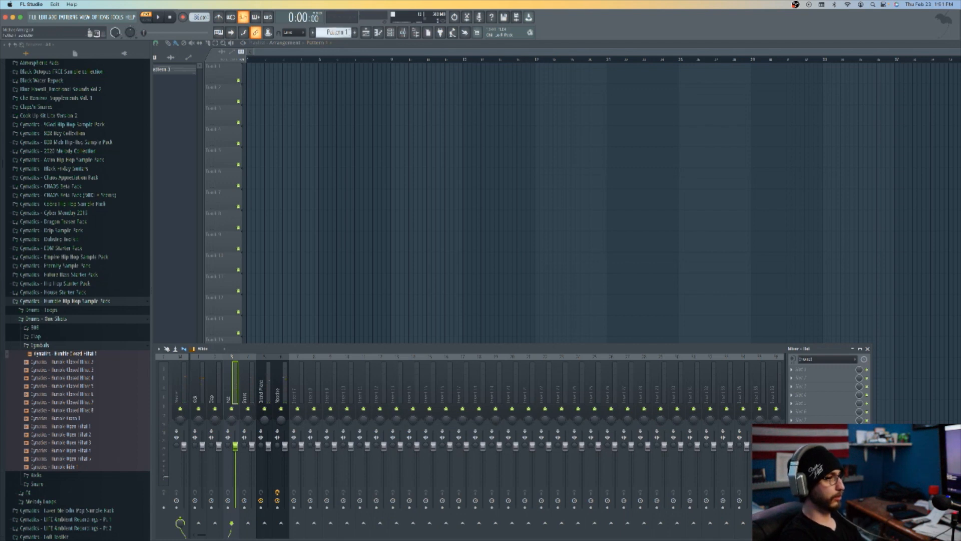
left_click(331, 30)
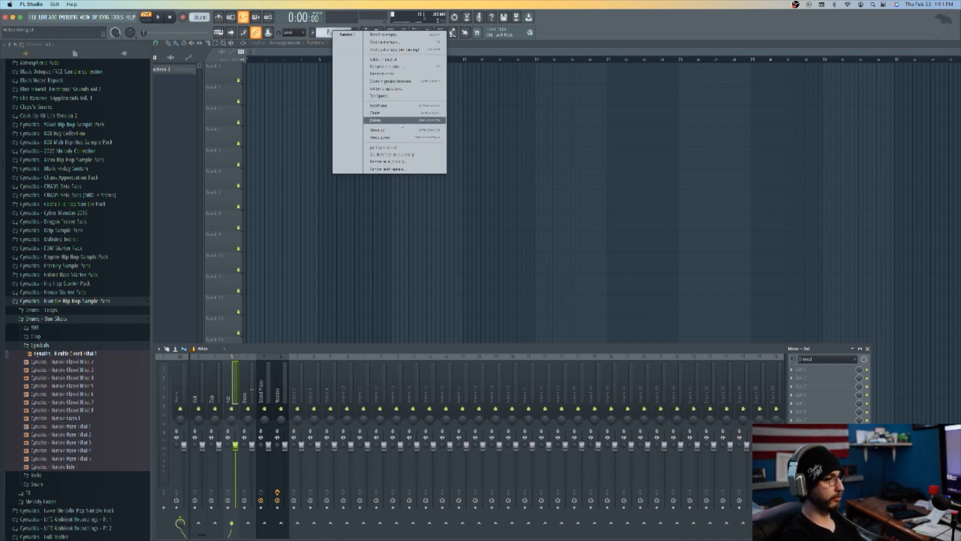
left_click(392, 148)
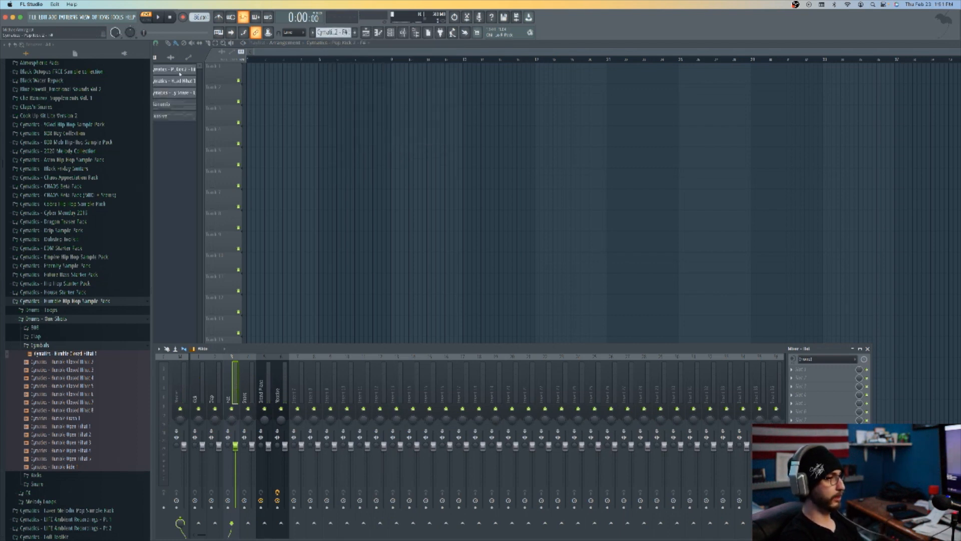
Paint seven consecutive clips each of the kick, closed hi-hat, snare, Pianomix and Massive patterns on playlist tracks 1 to 5.
key("F9")
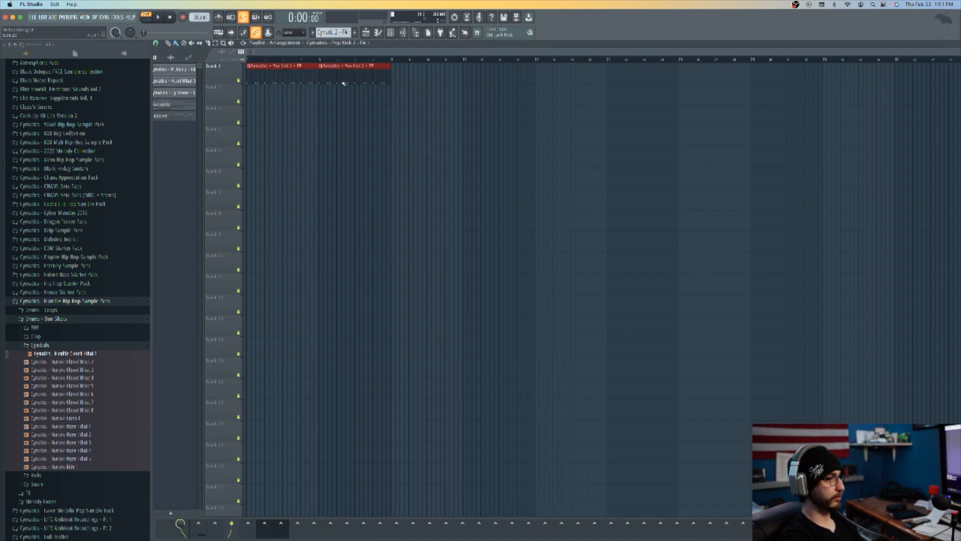
left_click_drag(344, 83, 706, 99)
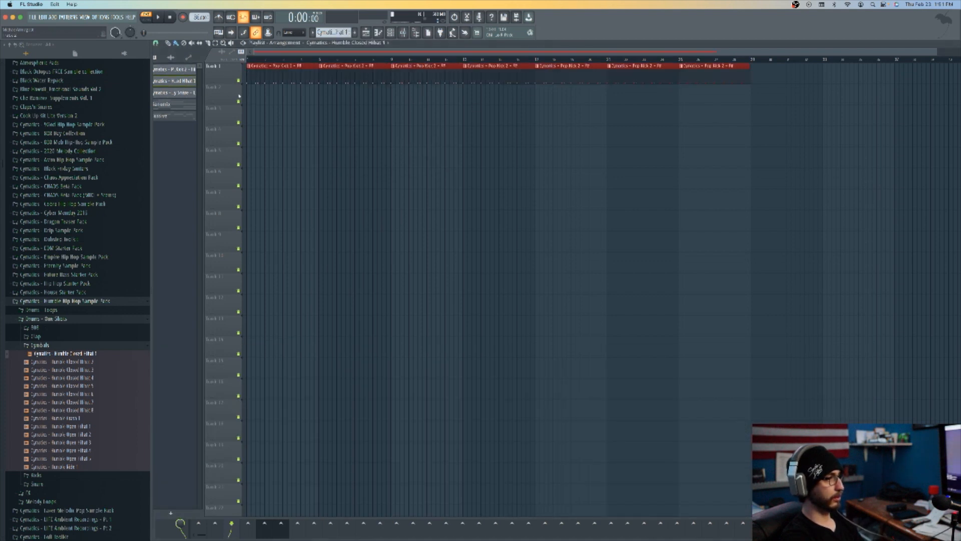
left_click_drag(249, 95, 690, 119)
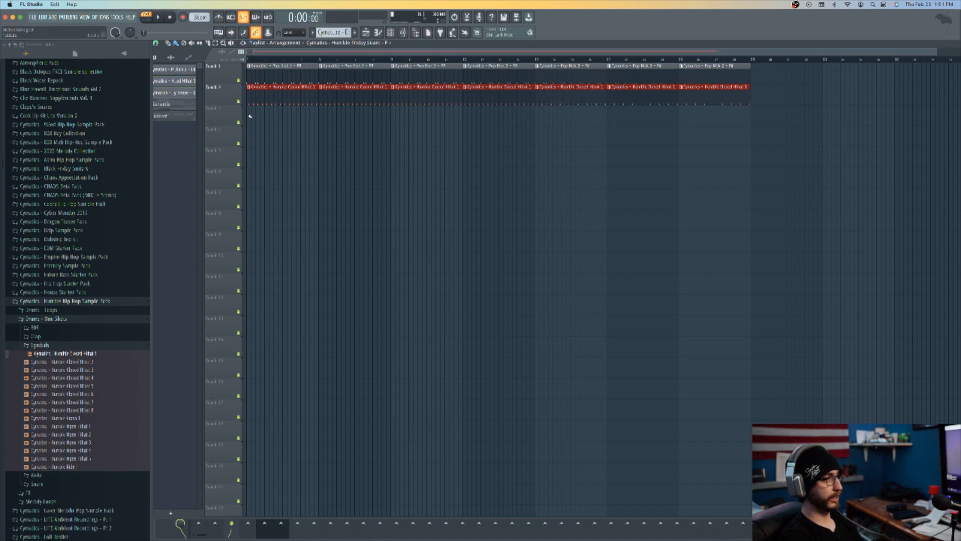
left_click_drag(250, 116, 681, 129)
left_click_drag(754, 127, 687, 145)
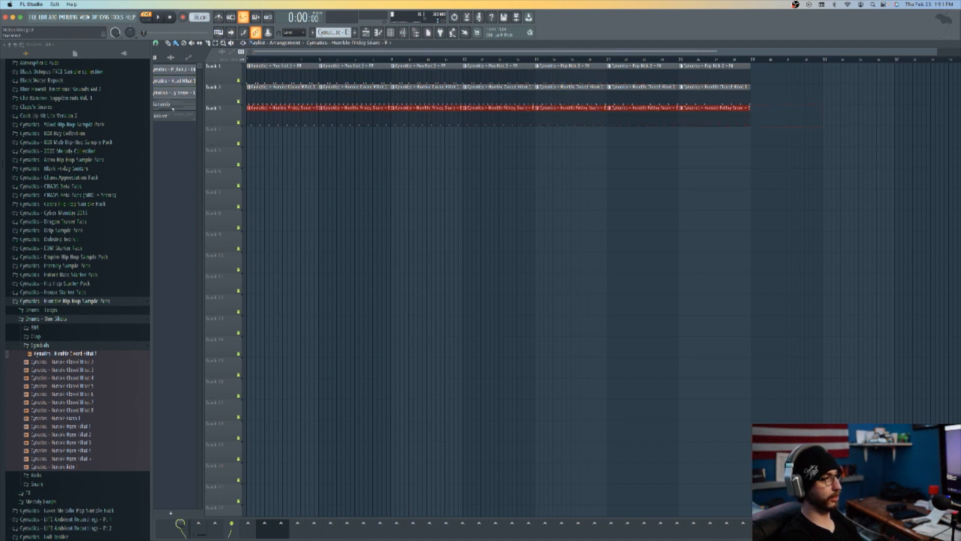
left_click_drag(250, 136, 682, 137)
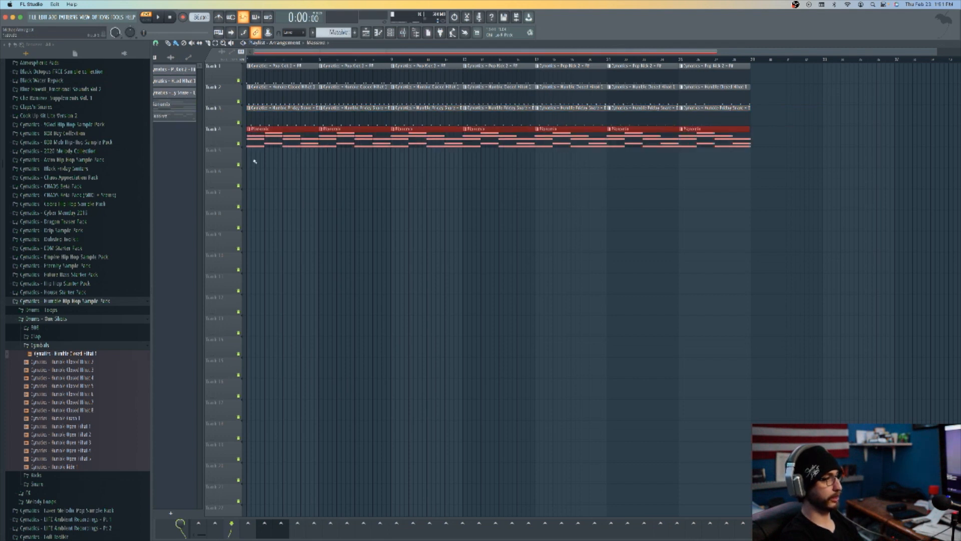
left_click_drag(249, 164, 571, 168)
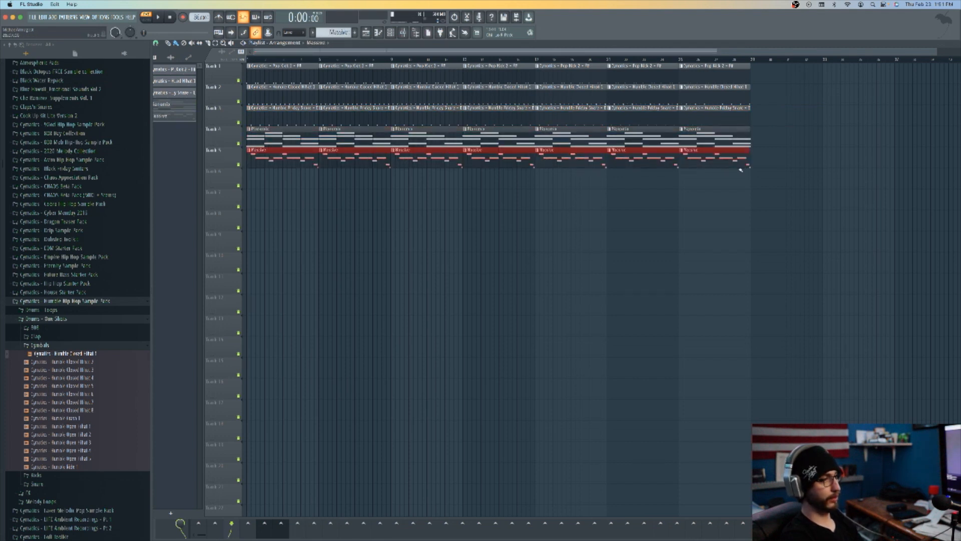
Build a piano intro by deleting the first Massive clip and the first two kick, hi-hat and snare clips from the playlist.
right_click(287, 164)
right_click(292, 115)
right_click(293, 94)
right_click(294, 69)
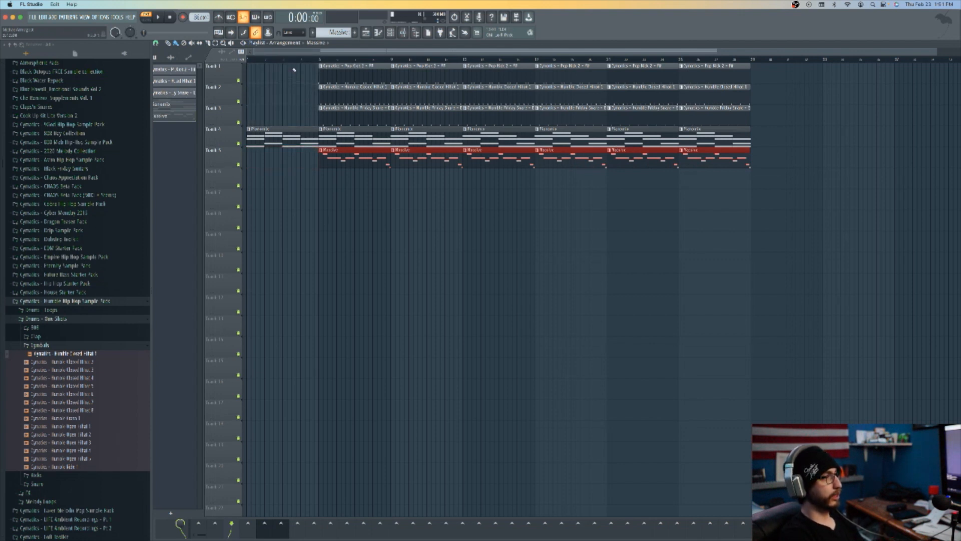
right_click(341, 70)
right_click(342, 91)
right_click(343, 111)
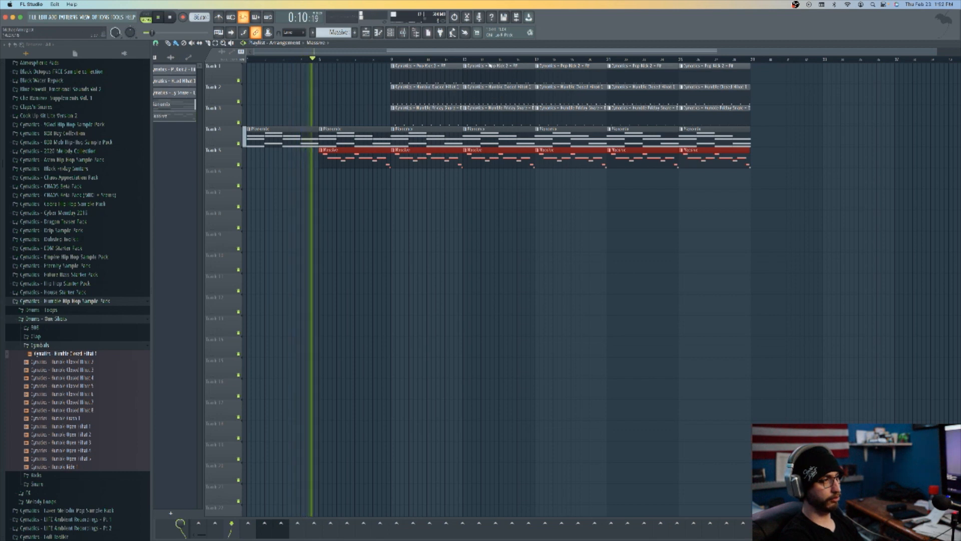
Clear the drum clips in the section starting at bar 17 and place only the kick clip back there.
scroll(490, 66, "up", 3)
right_click(666, 107)
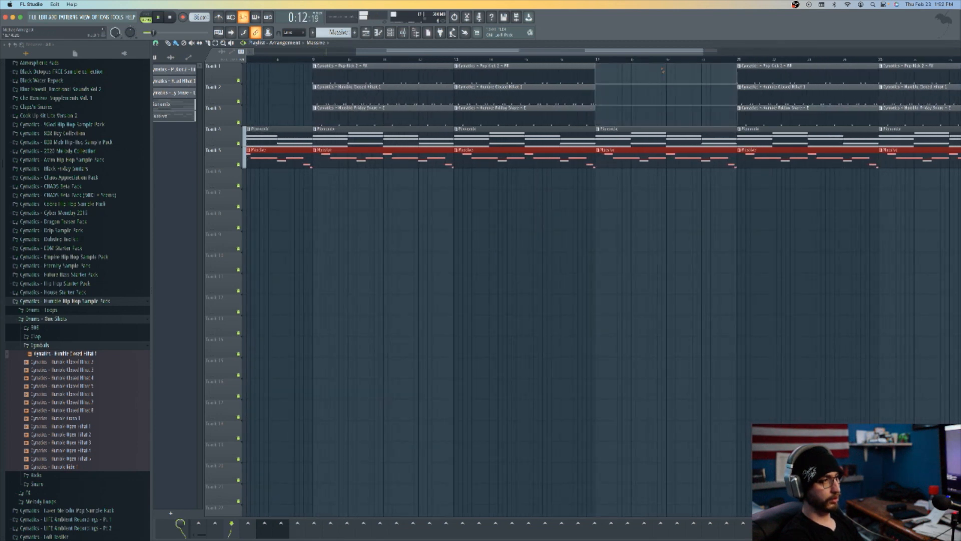
left_click(570, 68)
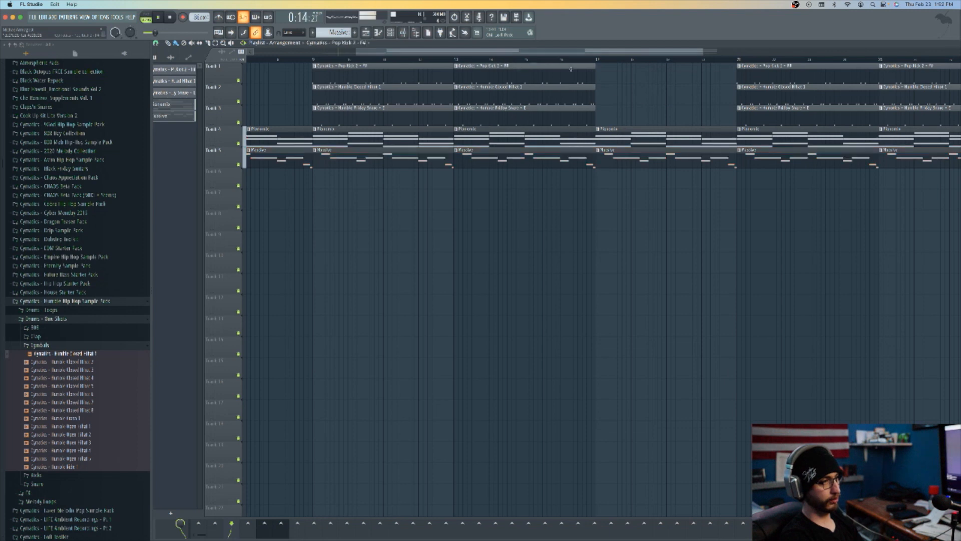
left_click(597, 79)
left_click_drag(475, 51, 376, 53)
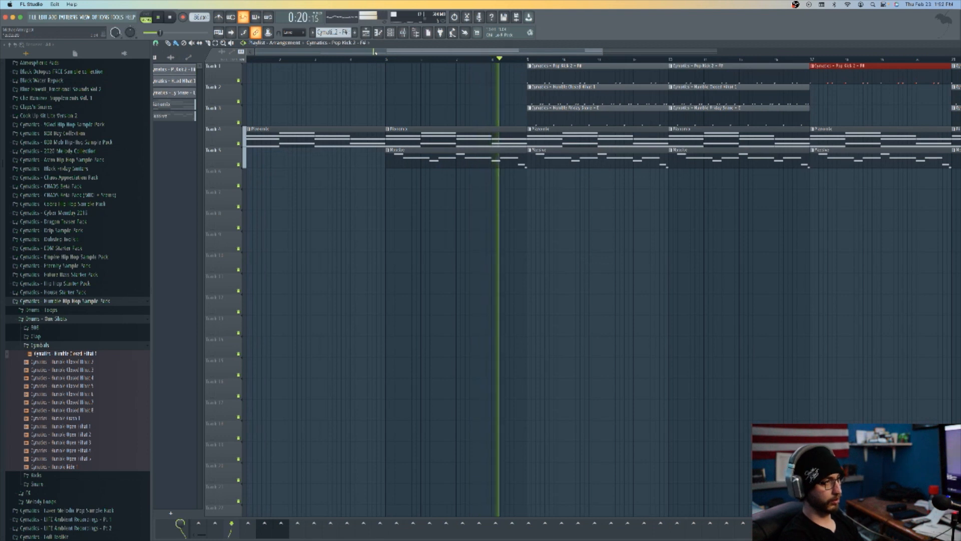
scroll(470, 96, "right", 3)
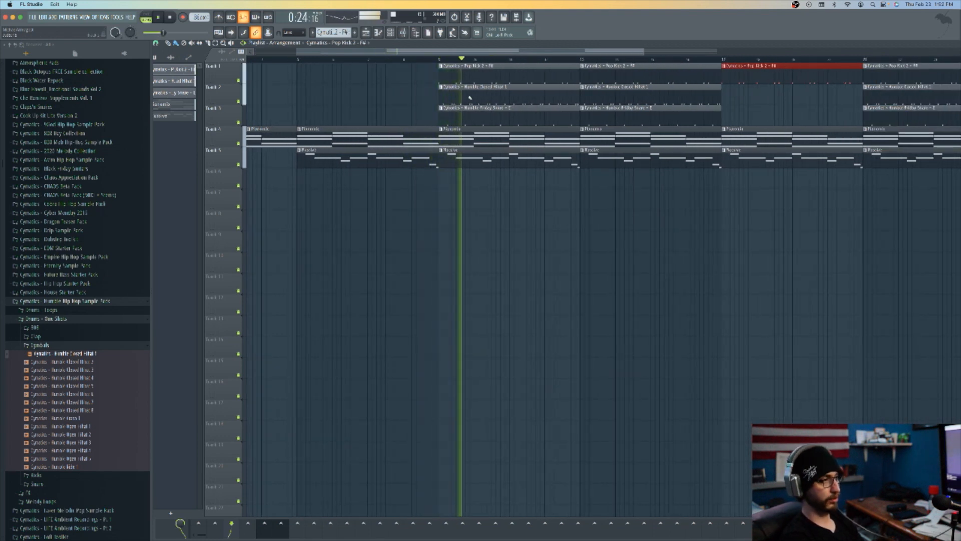
Fill the closed hi-hat pattern with hits on nearly every step, and close the channel rack and piano roll.
left_click(391, 33)
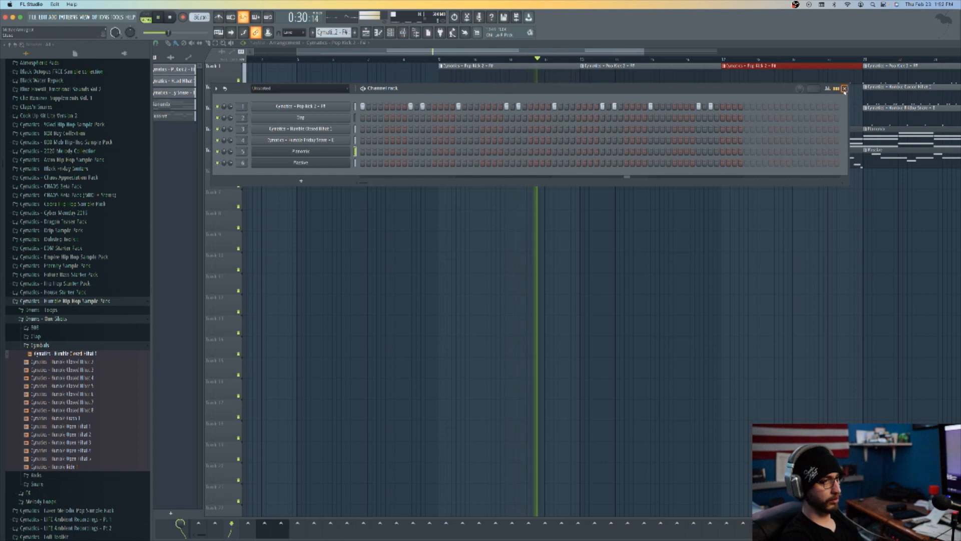
key("F6")
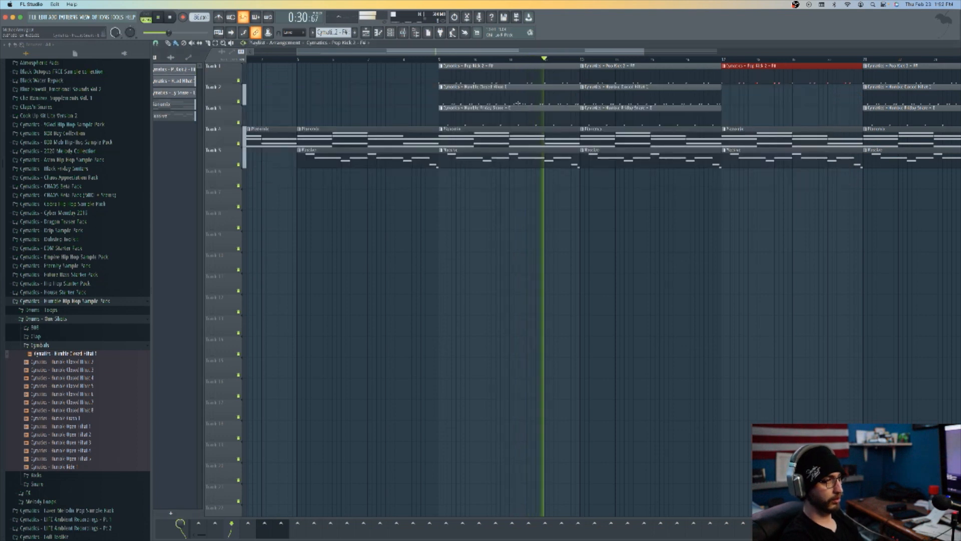
double_click(454, 99)
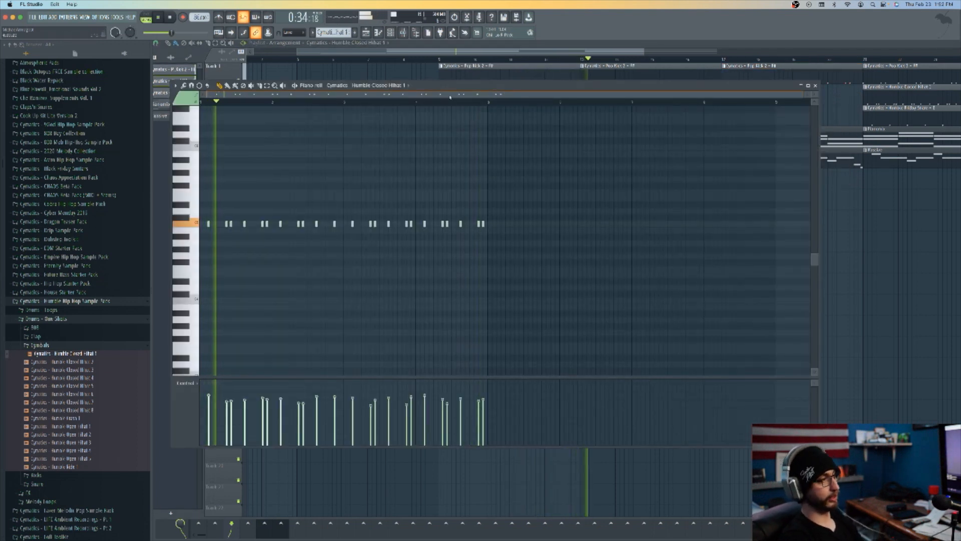
key("F6")
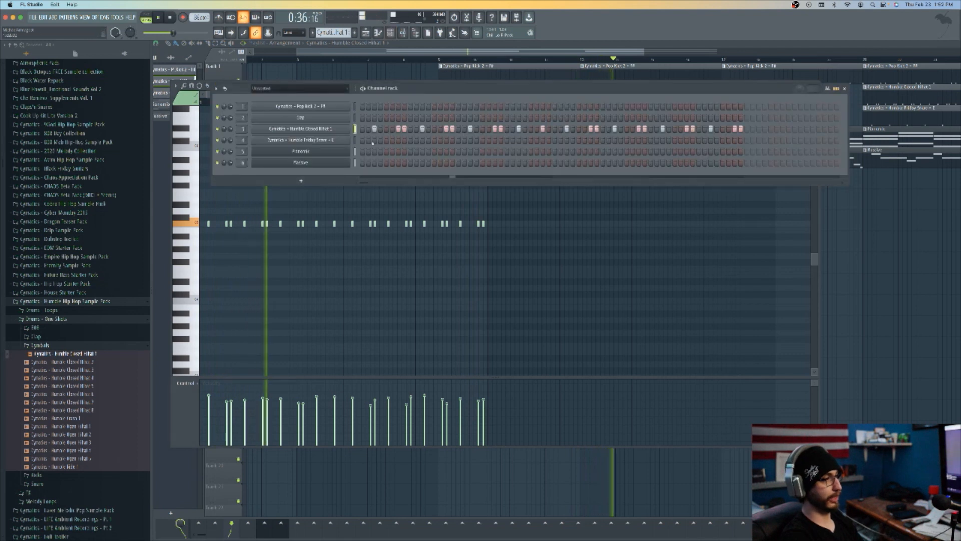
right_click(321, 133)
mouse_move(391, 148)
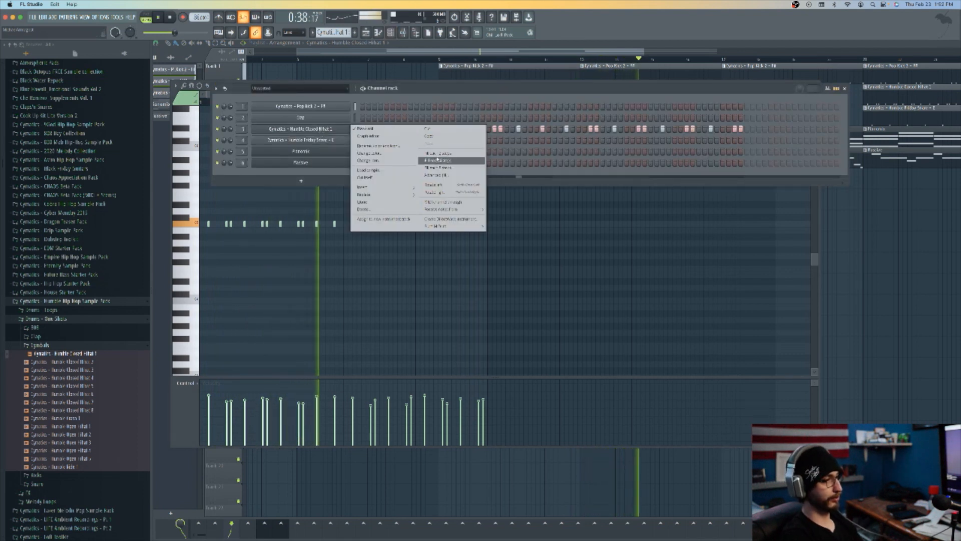
left_click(469, 161)
mouse_move(369, 129)
left_mouse_down()
mouse_move(769, 132)
mouse_move(734, 130)
left_mouse_up()
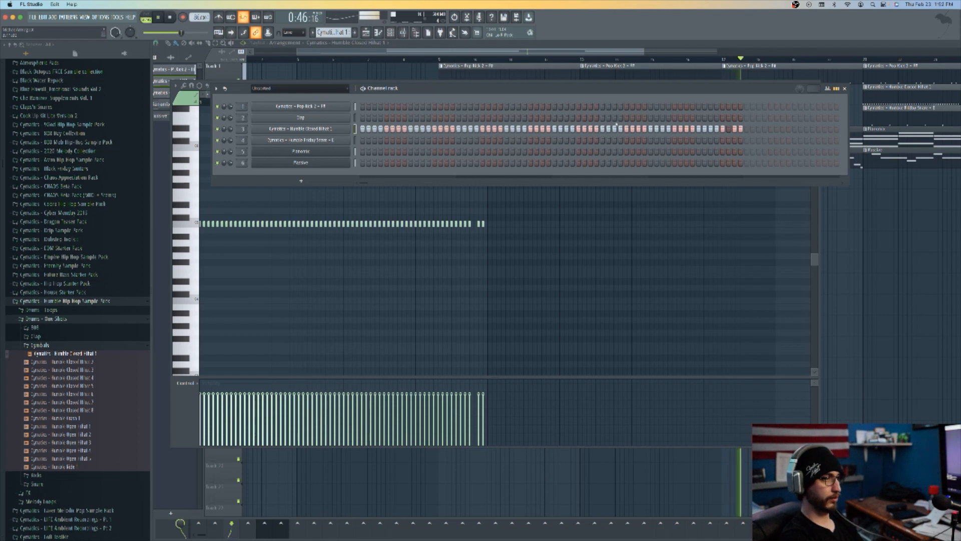
left_click(845, 88)
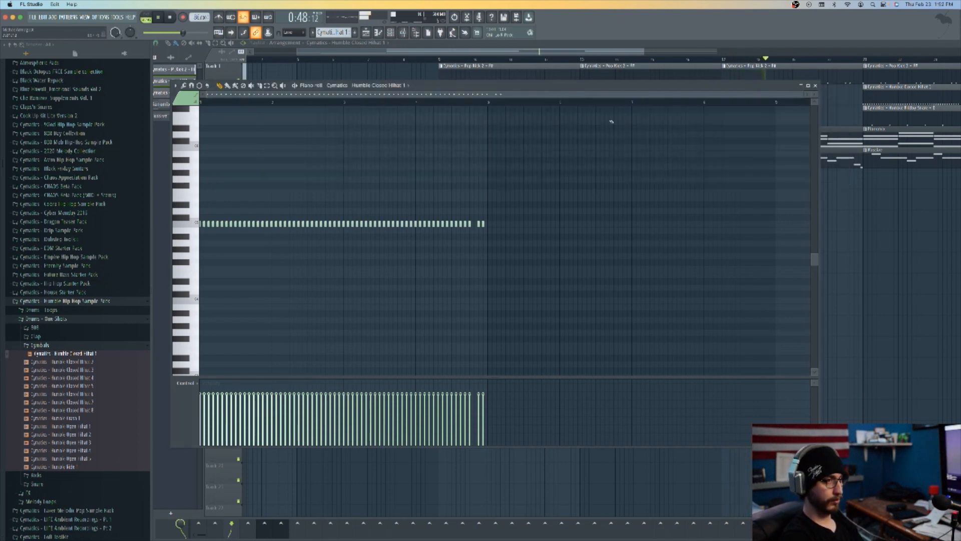
left_click(816, 86)
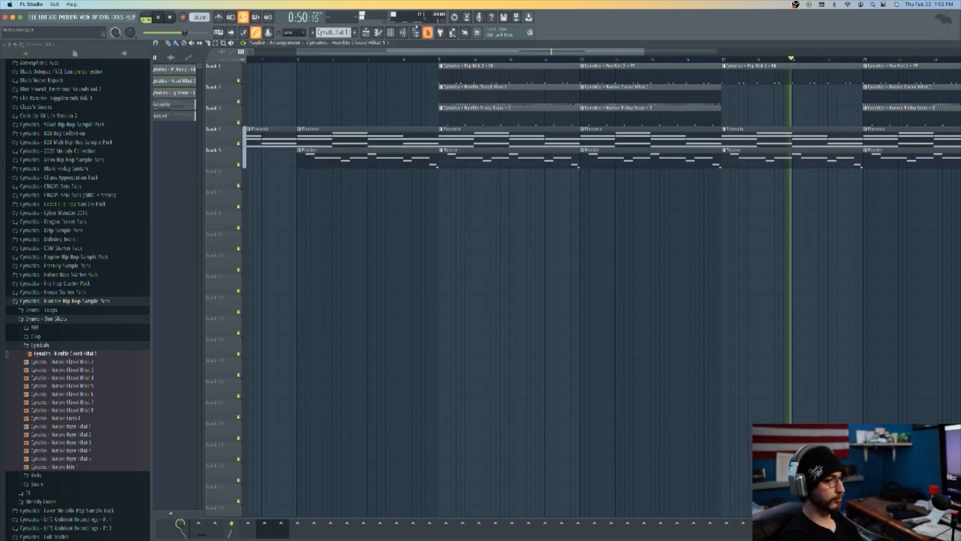
Add Soundgoodizer to the Kick mixer track and audition it during playback.
left_click(402, 33)
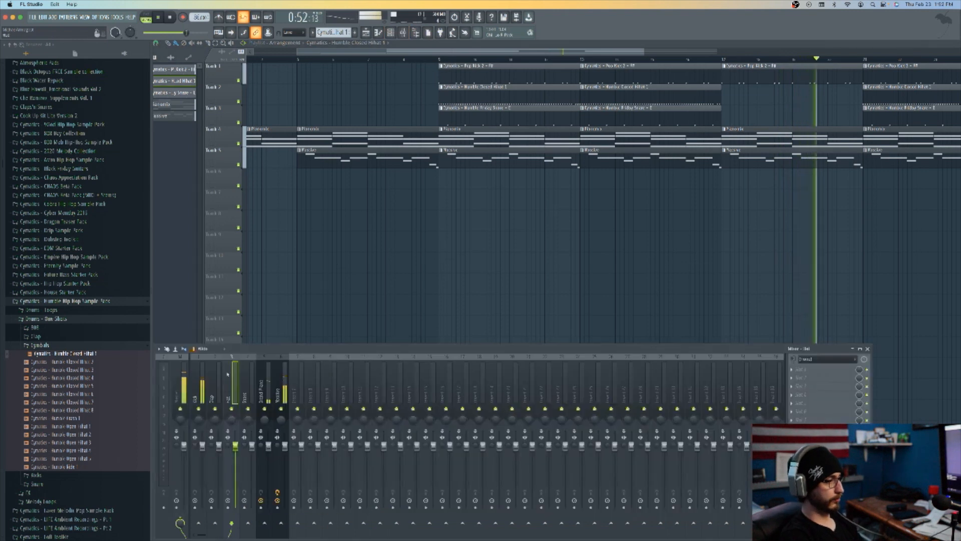
left_click(811, 369)
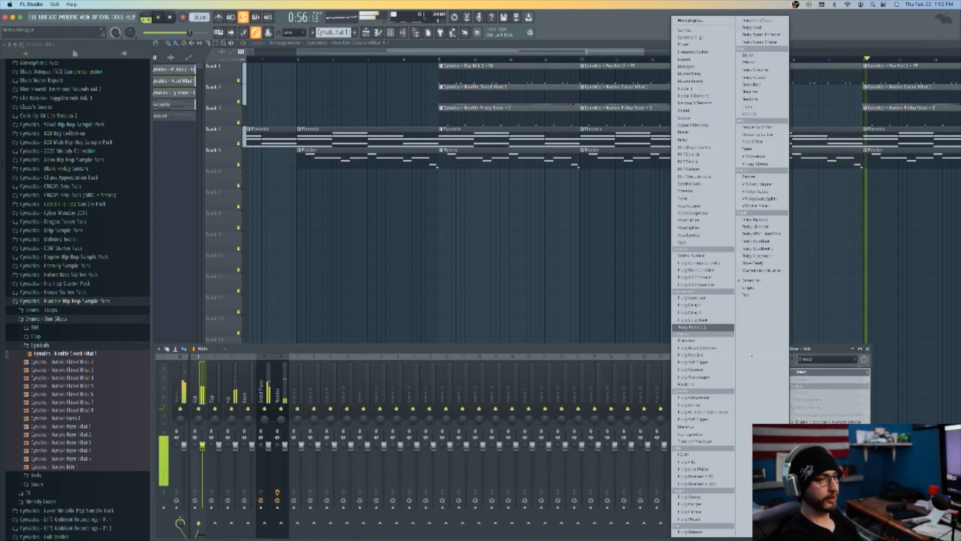
left_click(693, 434)
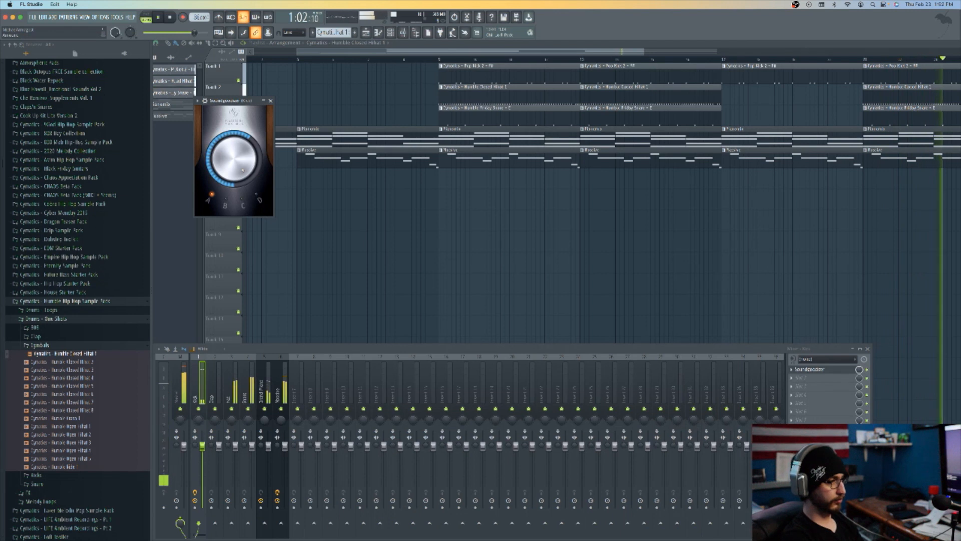
left_click(229, 210)
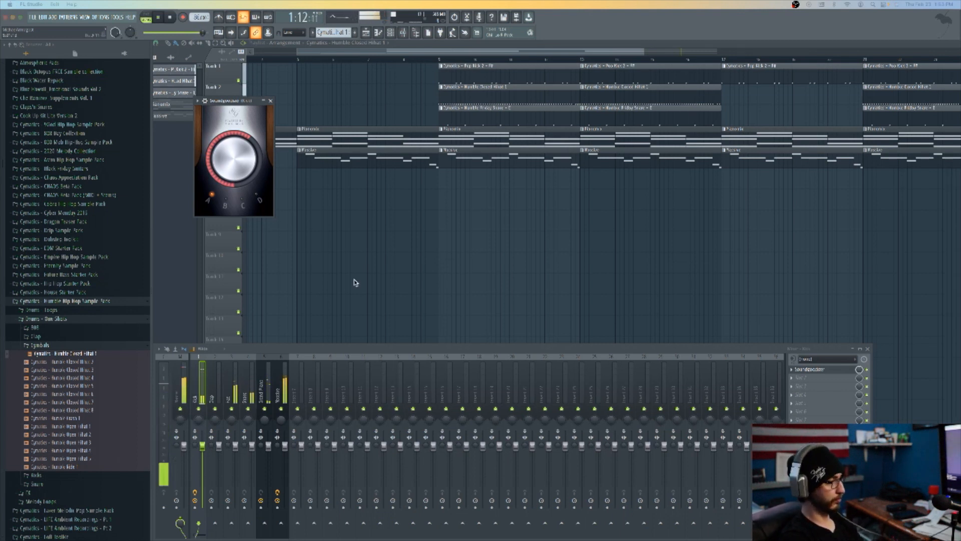
key("F12")
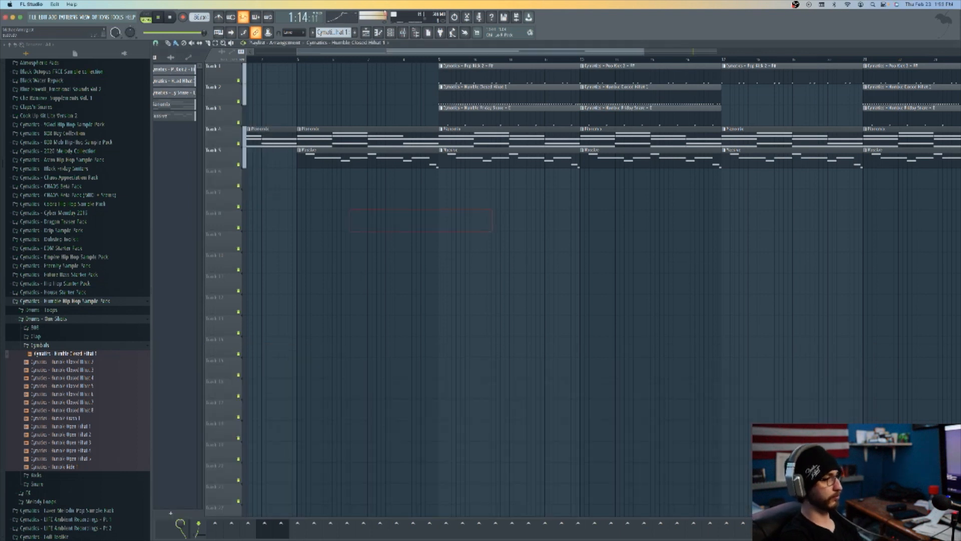
Add Fruity Soft Clipper to the Master mixer track, close both effect windows and return to the playlist.
left_click(368, 36)
left_click(378, 33)
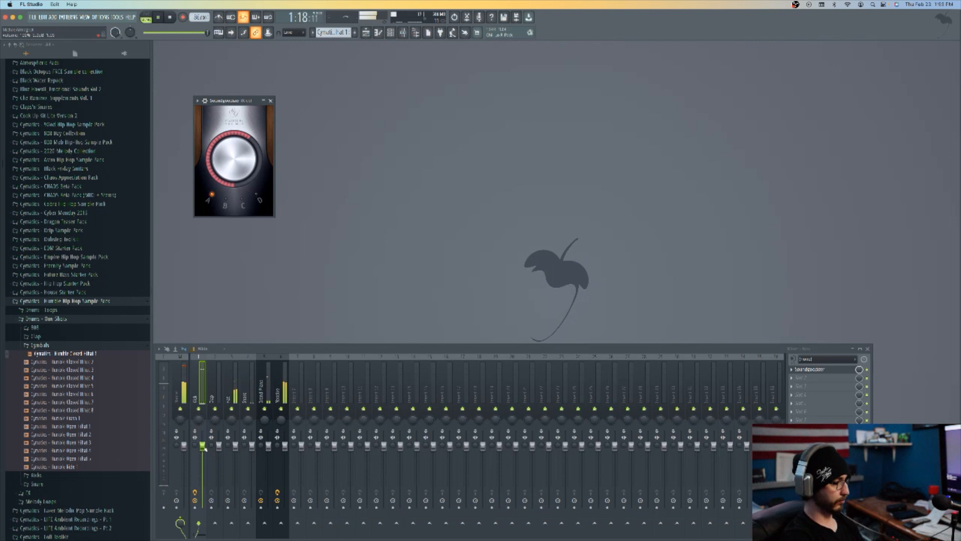
left_click(183, 392)
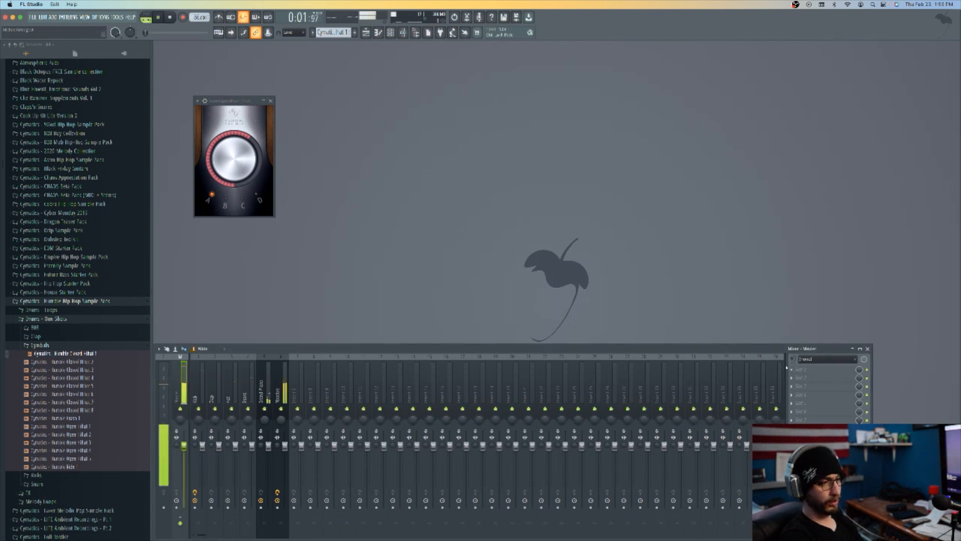
left_click(794, 369)
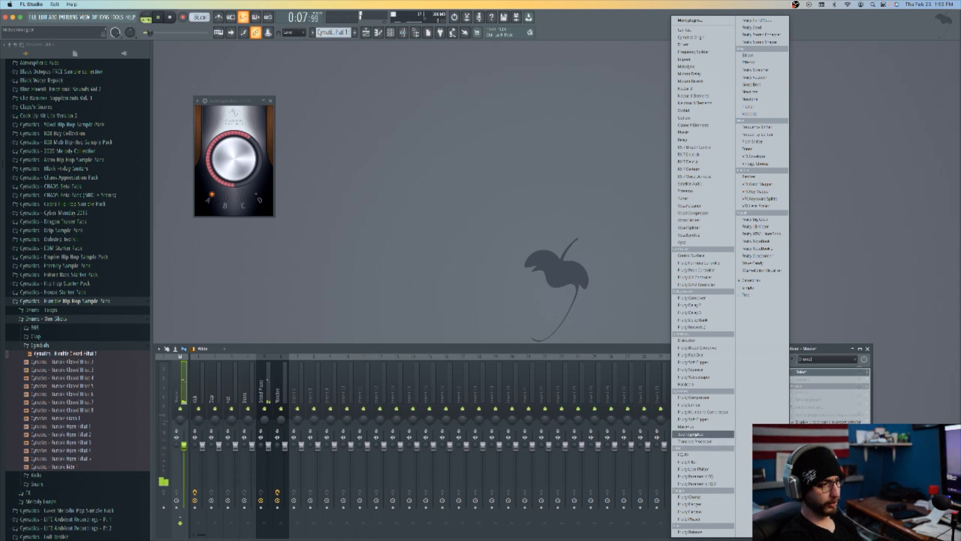
left_click(695, 418)
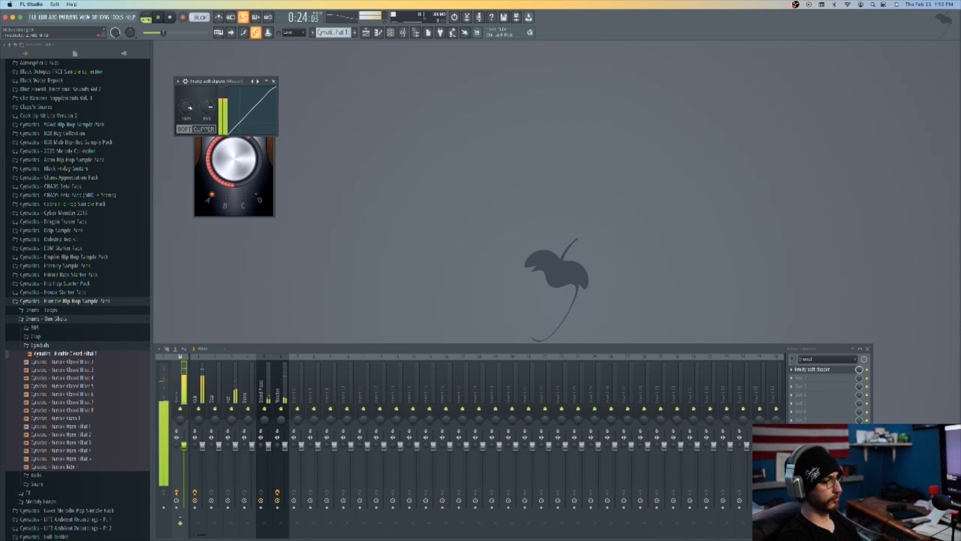
left_click(273, 80)
left_click(271, 101)
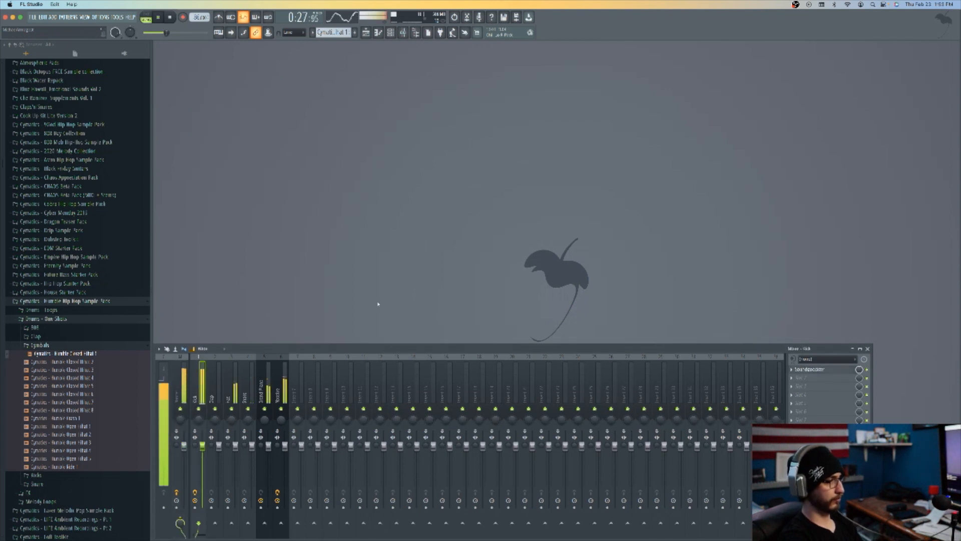
left_click(366, 32)
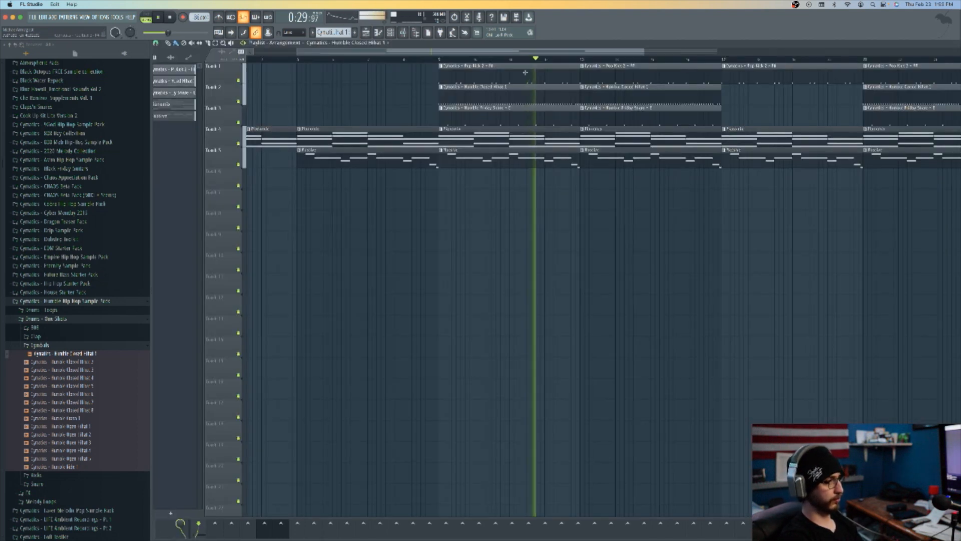
Remove the kick clip and the Massive clip from the section starting at bar 17, keeping only the piano there.
left_click_drag(415, 51, 555, 49)
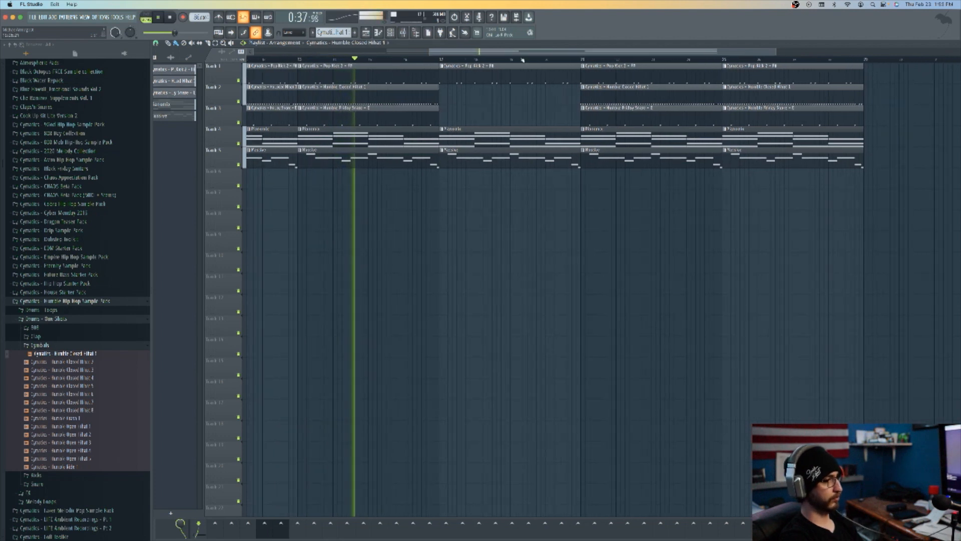
scroll(518, 63, "down", 2)
scroll(518, 63, "down", 1)
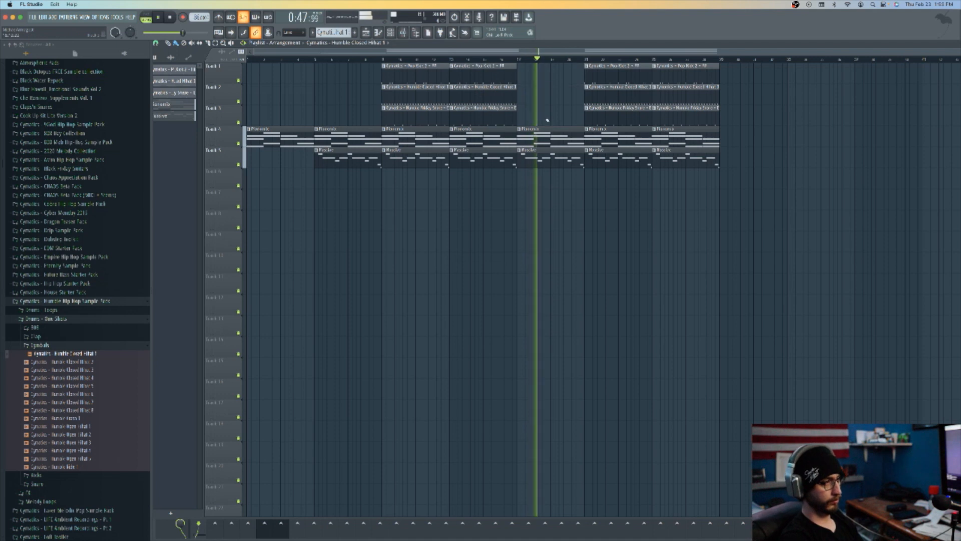
right_click(553, 161)
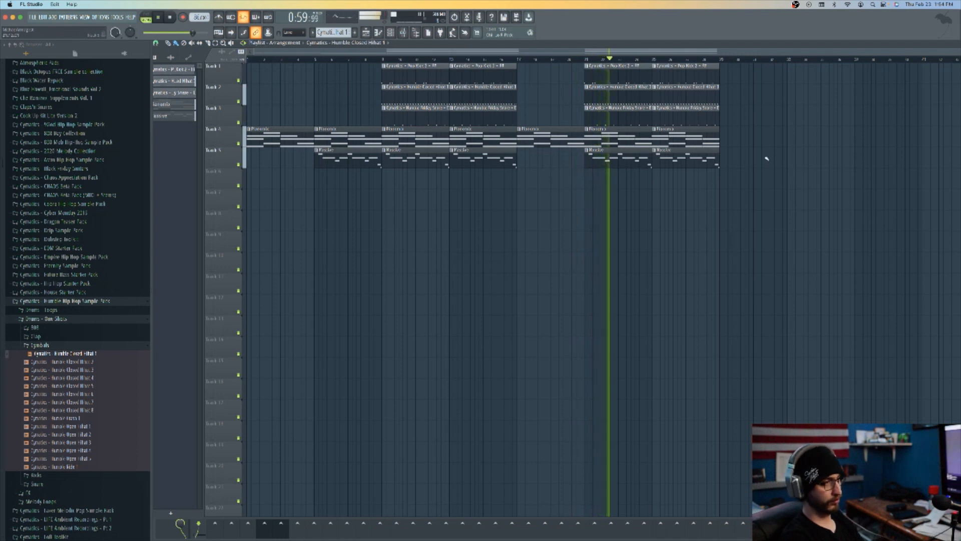
Place another piano clip on Track 4 at bar 29 and audition the arrangement up to it.
left_click(535, 142)
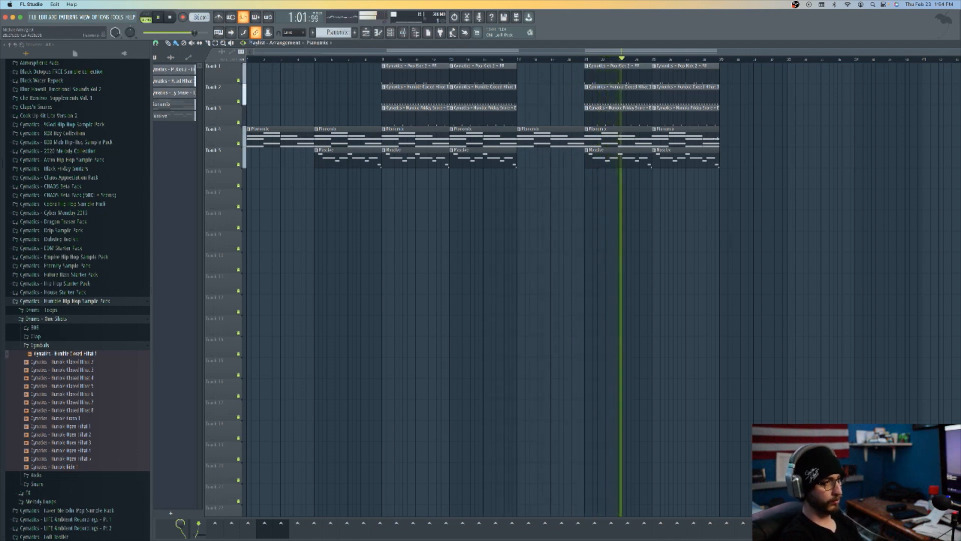
left_click(724, 141)
left_click(713, 59)
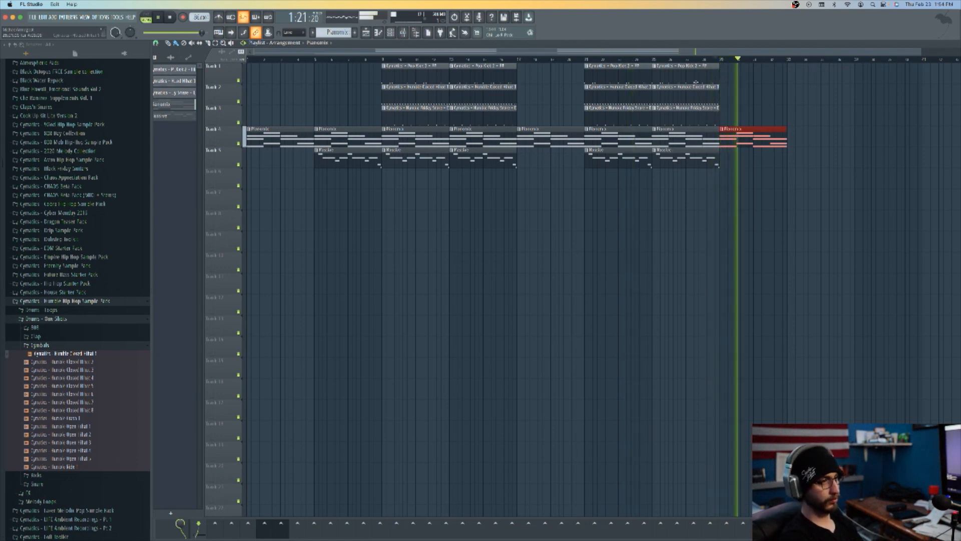
Copy the kick, closed hi-hat and snare clips to the bar 29 section, starting half a bar after the piano clip.
left_click_drag(691, 76, 693, 121)
key("ctrl+b")
key("space")
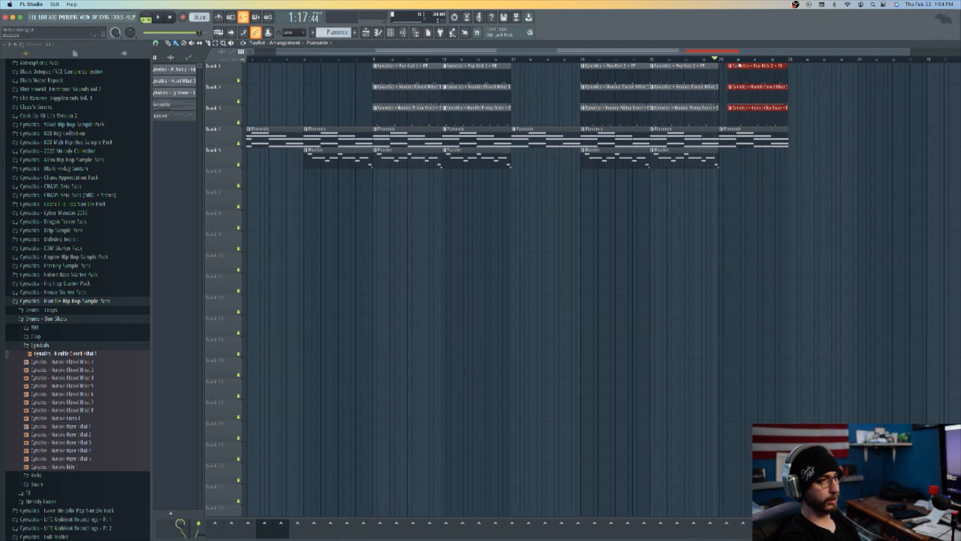
scroll(740, 65, "up", 5)
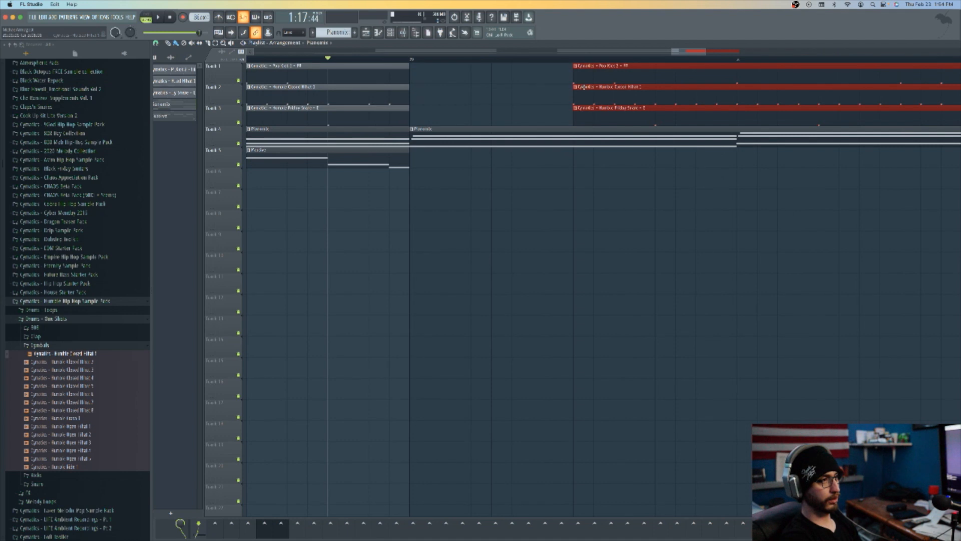
key("space")
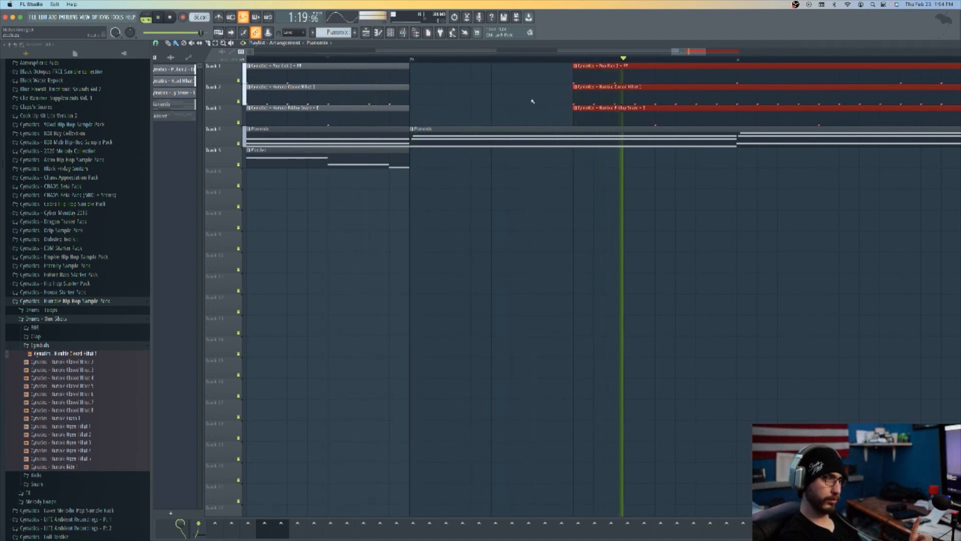
Place a Massive clip on Track 5 at bar 29, aligned with the piano clip, and audition the section.
left_click(406, 161)
left_click(414, 162)
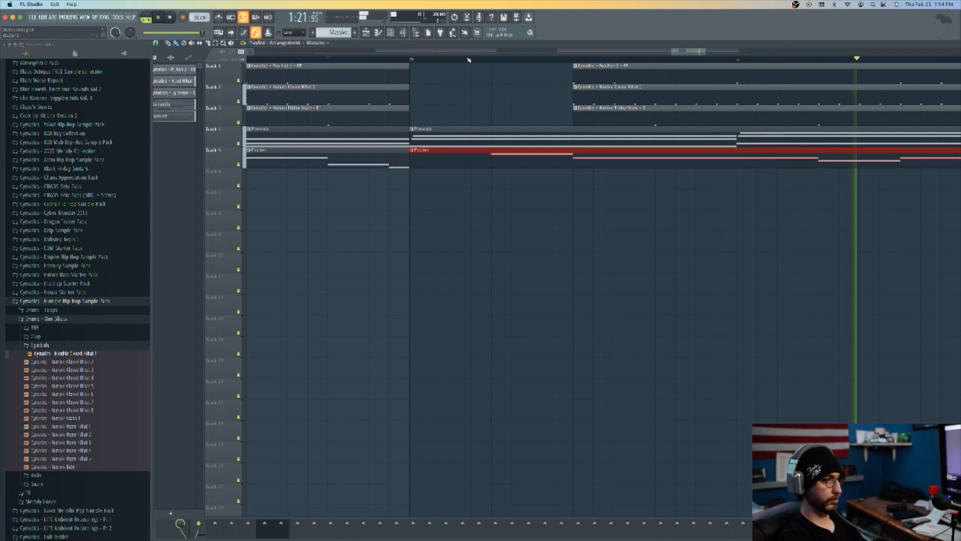
scroll(465, 61, "down", 4)
scroll(465, 61, "down", 5)
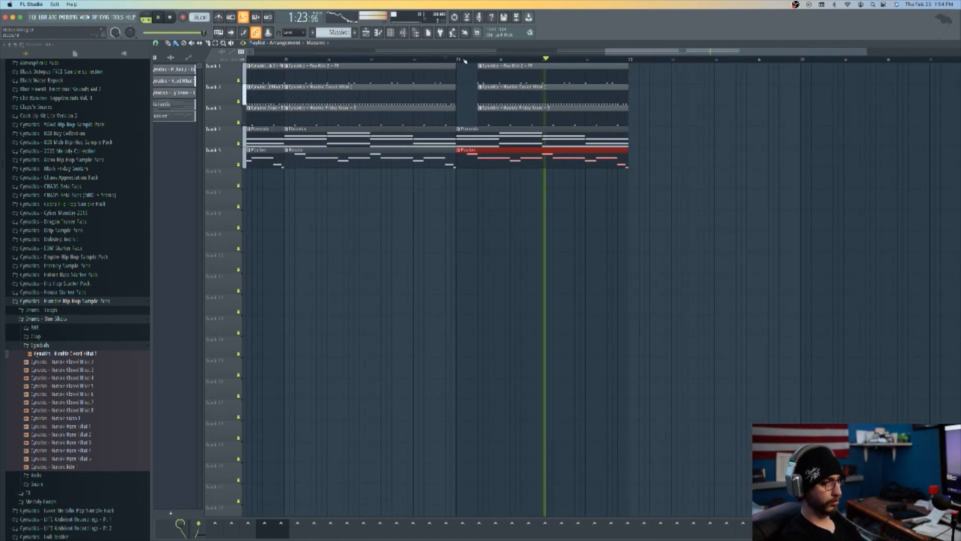
scroll(487, 62, "up", 3)
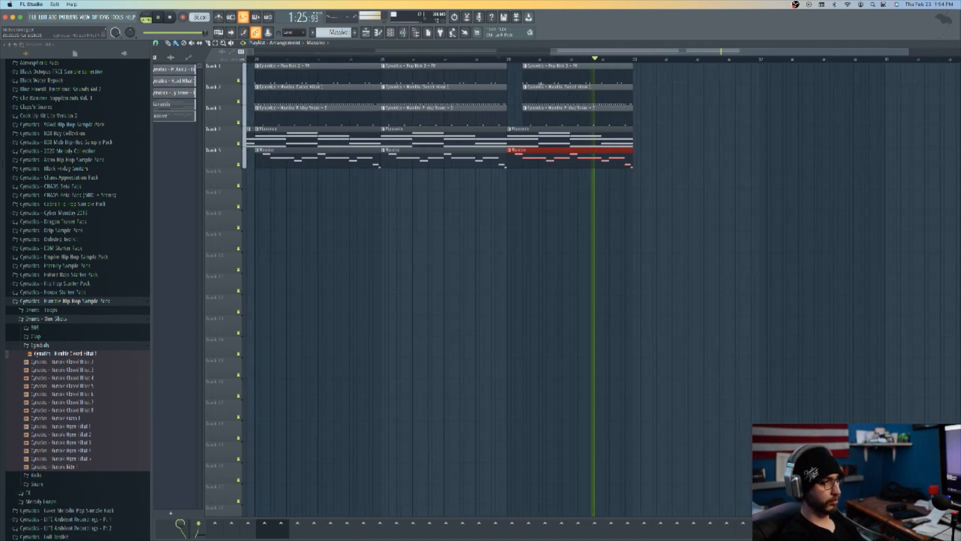
scroll(487, 62, "down", 3)
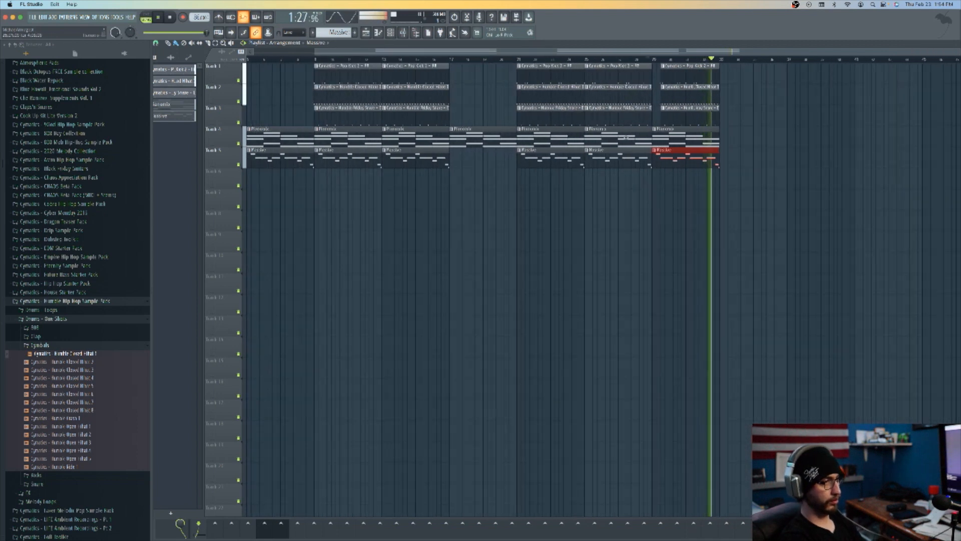
Duplicate the last two pairs of piano and Massive clips to extend both tracks from bar 33 to bar 41.
left_click_drag(547, 128, 684, 167)
key("ctrl+b")
left_click(889, 122)
right_click(883, 134)
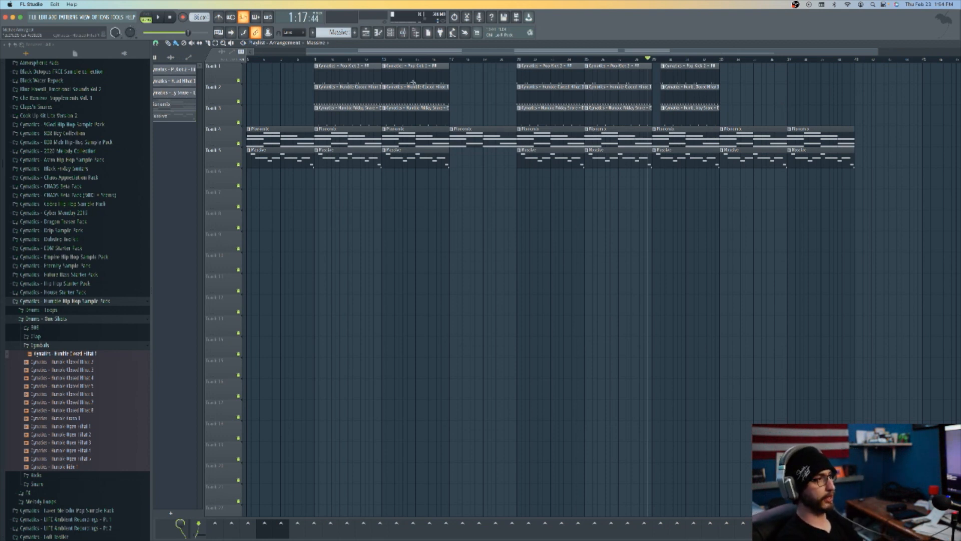
Play the arrangement's intro and open the piano channel's FLEX instrument.
scroll(290, 63, "left", 2)
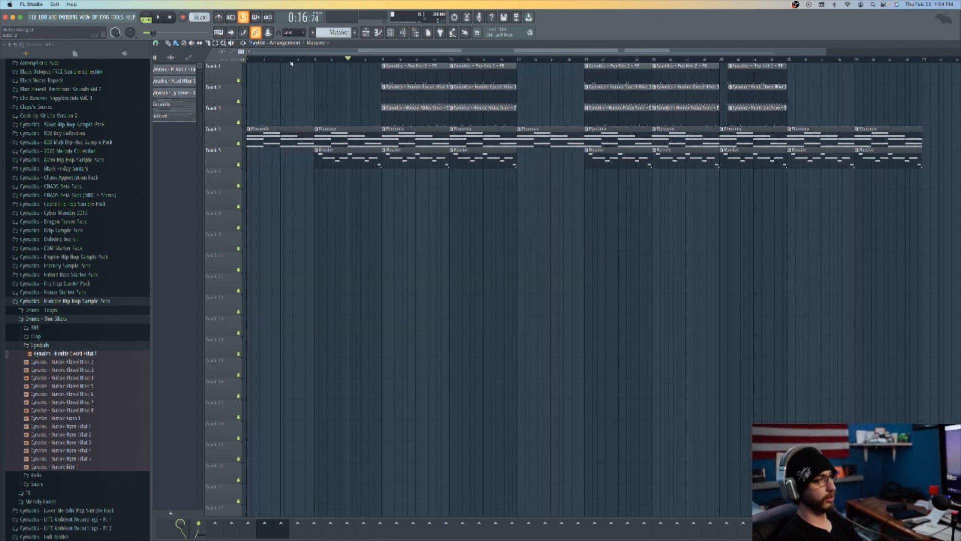
key("space")
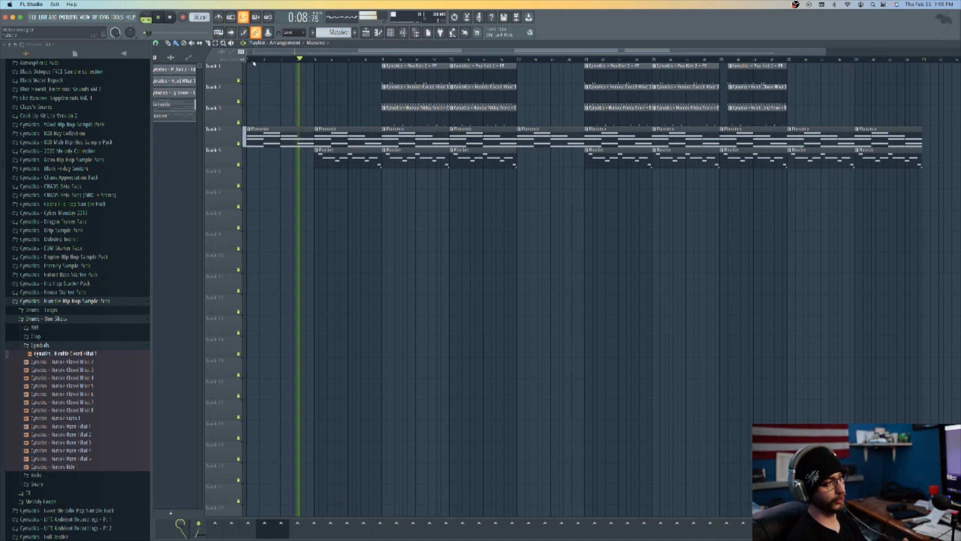
left_click(391, 32)
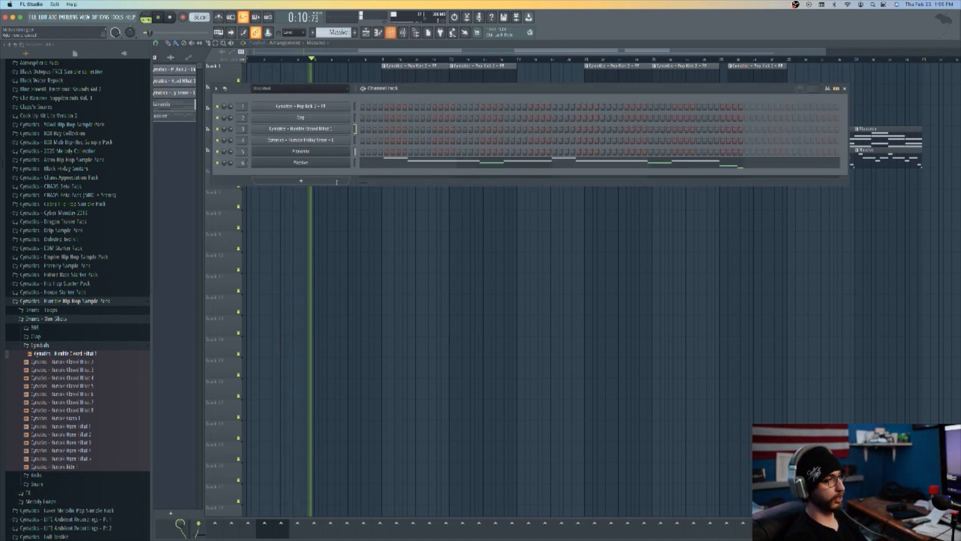
left_click(321, 153)
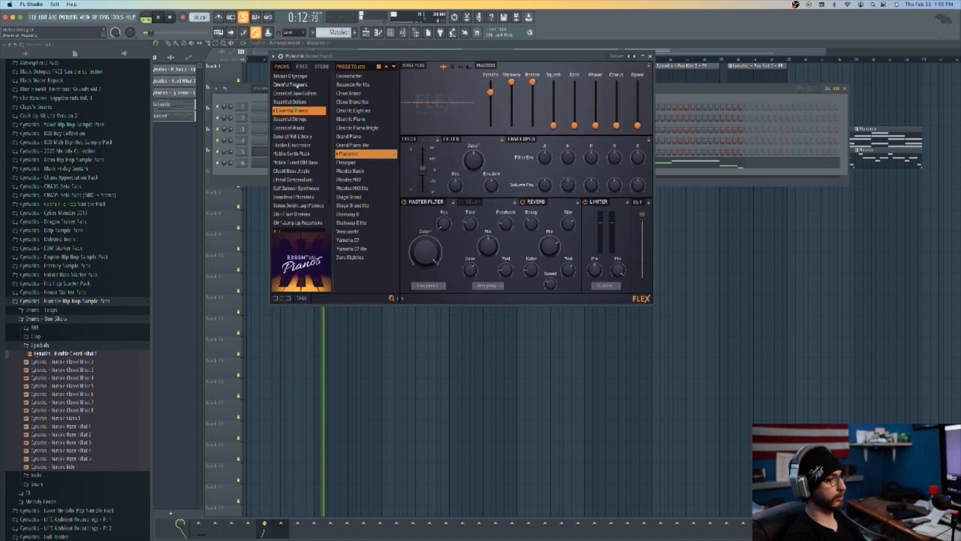
Try the Bass Staccato and Bass Sustain presets from Essential Strings and Flutes Sustain from Essential Winds on the chord channel.
left_click(295, 119)
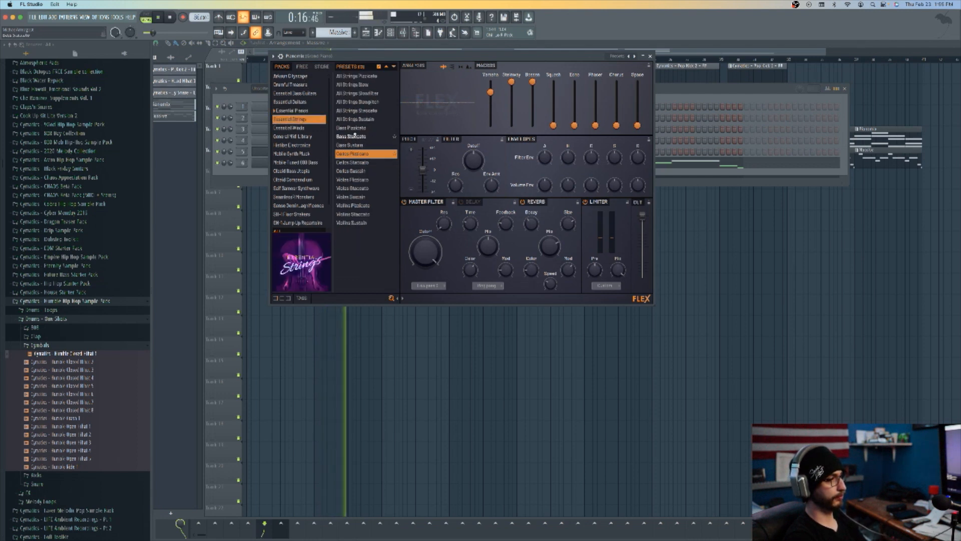
left_click(355, 136)
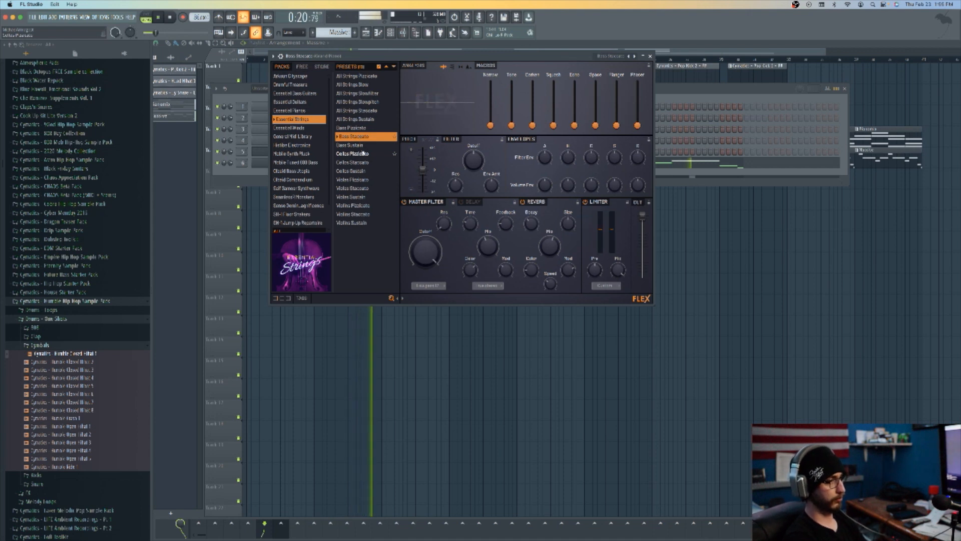
left_click(361, 146)
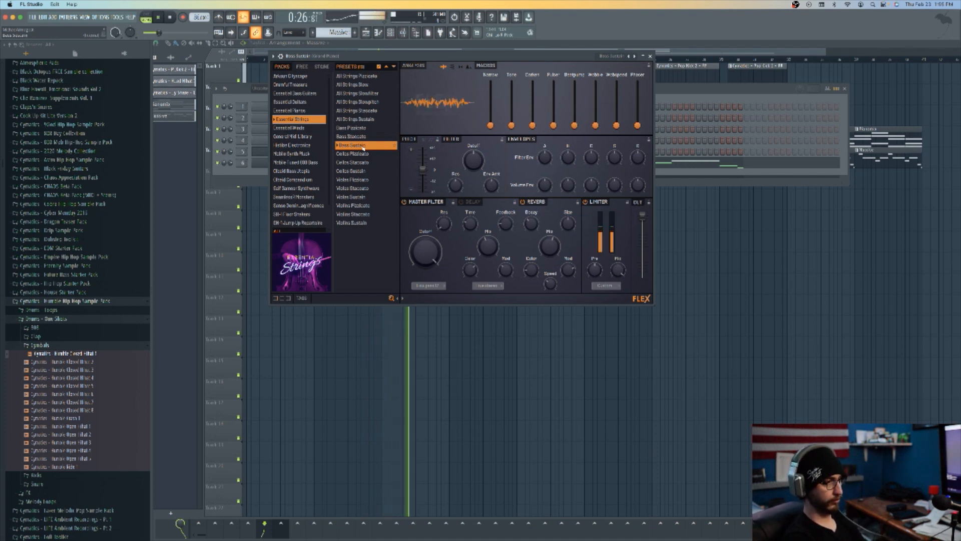
key("space")
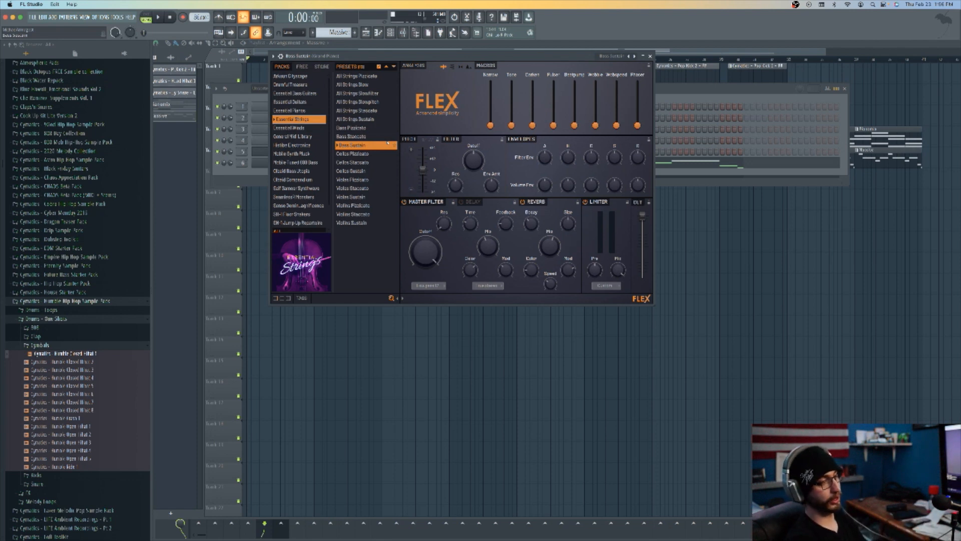
left_click_drag(487, 62, 537, 92)
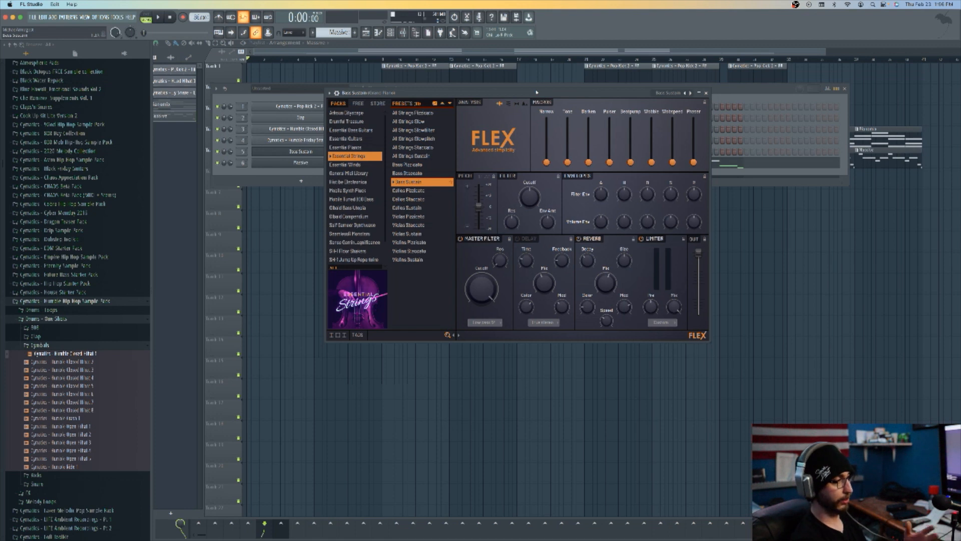
left_click(150, 301)
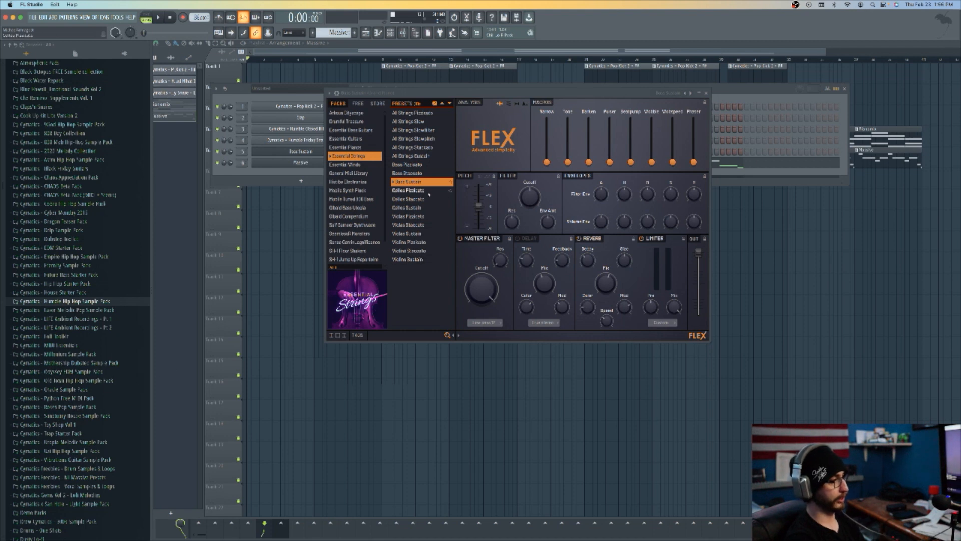
left_click(362, 166)
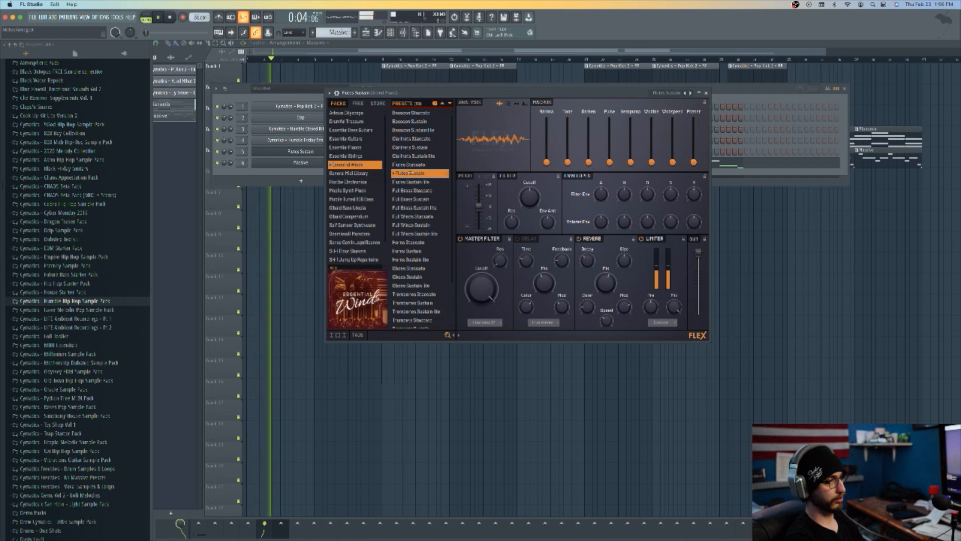
Load the Chill Guitar preset from Essential Guitars, lower its Distance, Pad Mix and Pad Pitch macros, and return to the playlist.
left_click(360, 141)
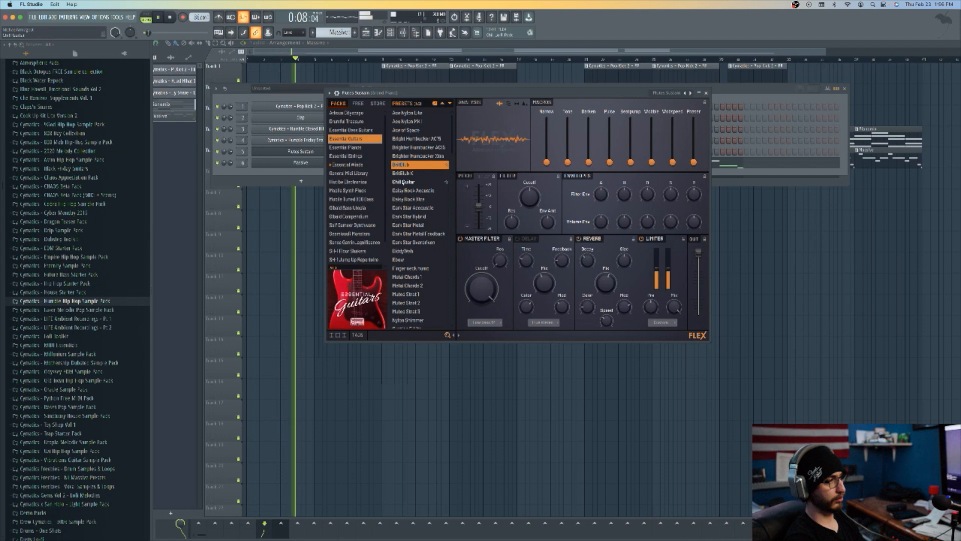
left_click(404, 182)
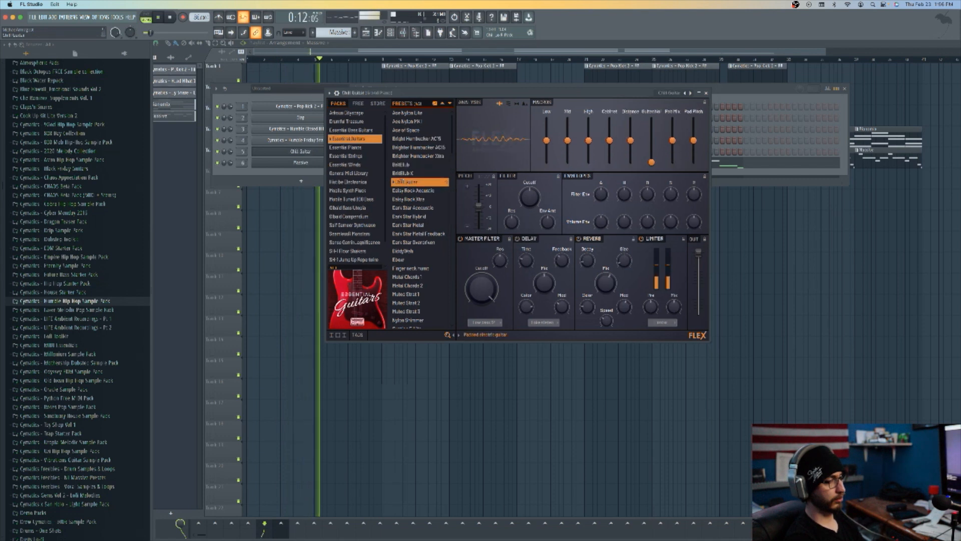
key("space")
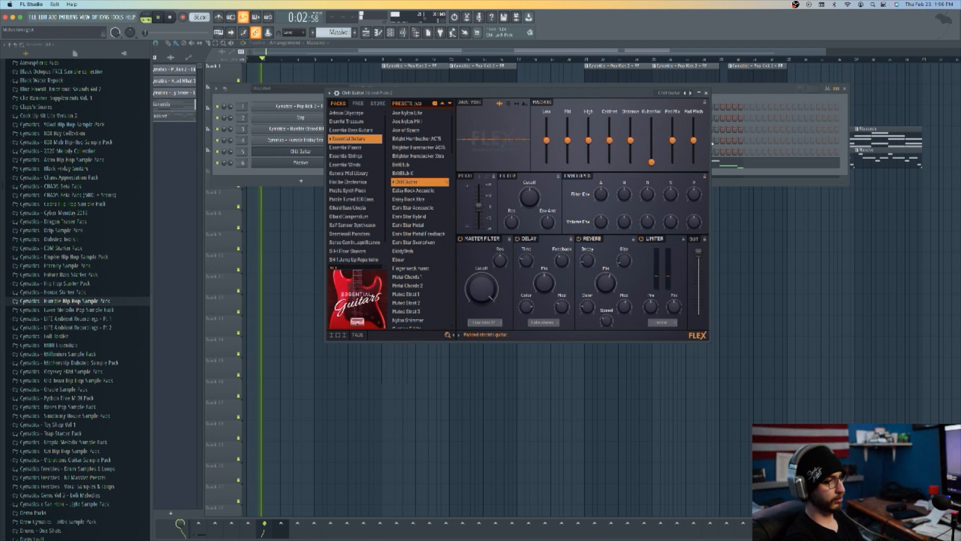
left_click_drag(673, 140, 630, 156)
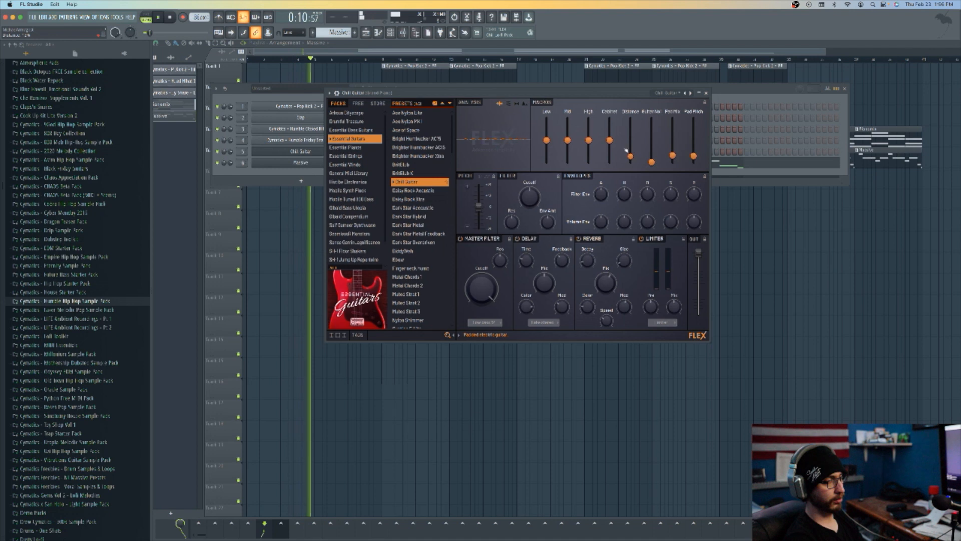
left_click(706, 93)
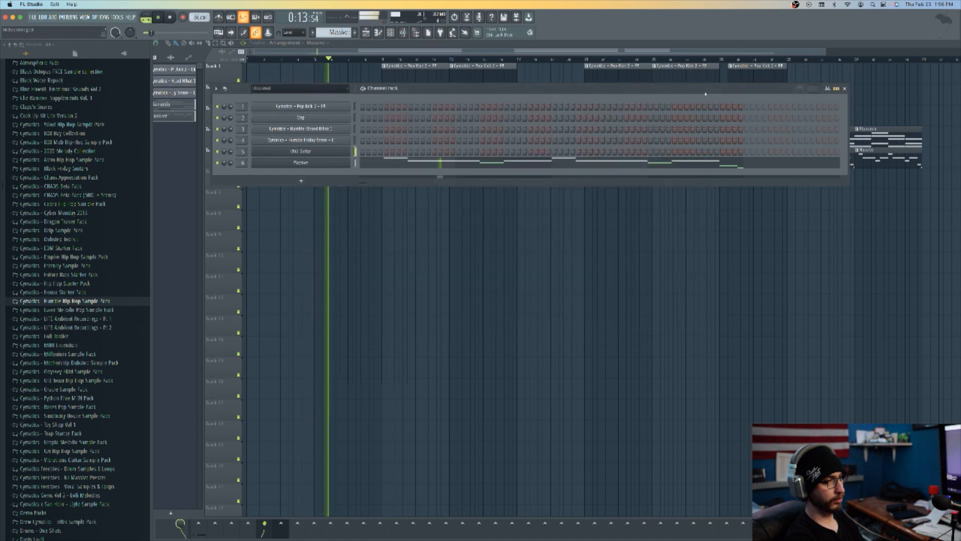
left_click(843, 88)
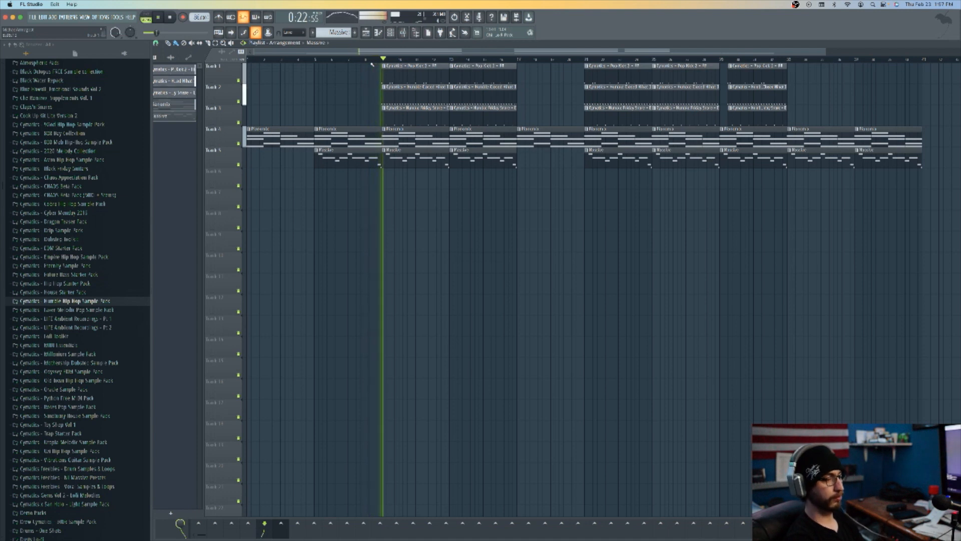
Place the Humble FX 1 - Scratch sample from the Humble Hip Hop Sample Pack's FX folder on Track 6 just before bar 9.
key("space")
left_click(391, 34)
left_click(391, 33)
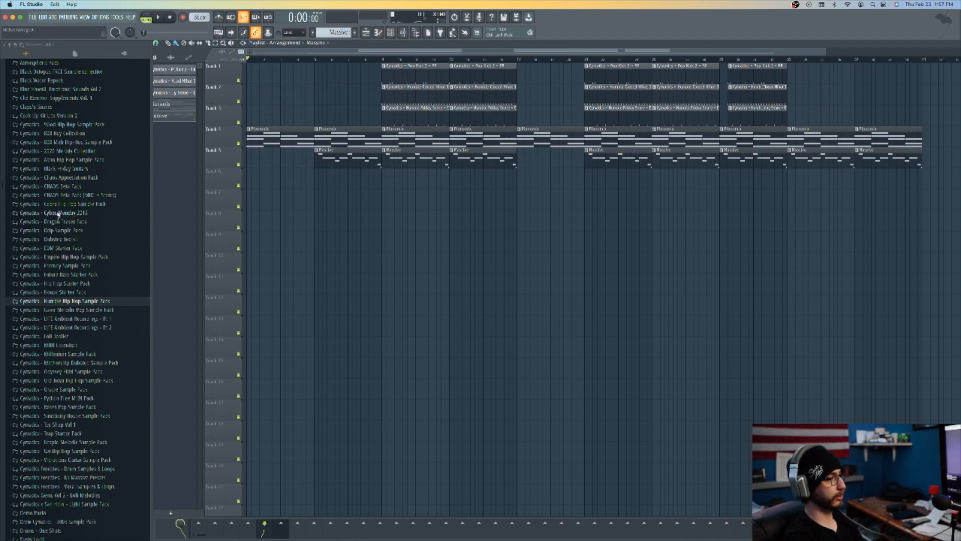
scroll(60, 117, "up", 3)
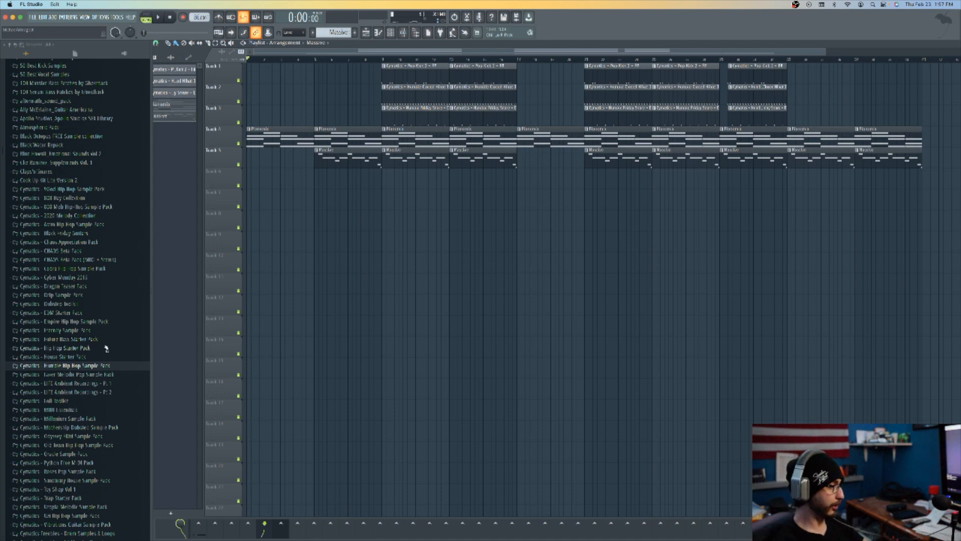
left_click(79, 366)
left_click(50, 353)
left_click(51, 353)
left_click(51, 354)
left_click(36, 361)
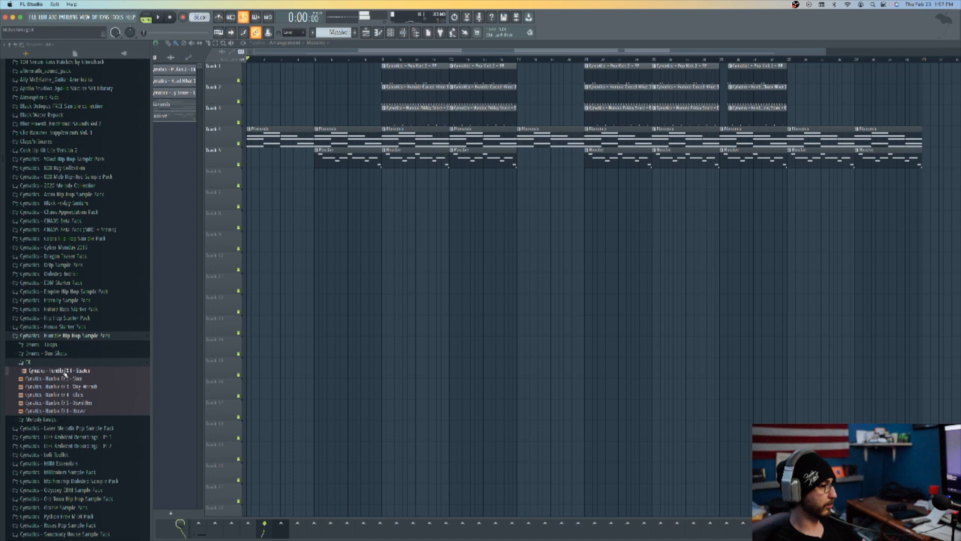
left_click_drag(377, 178, 378, 175)
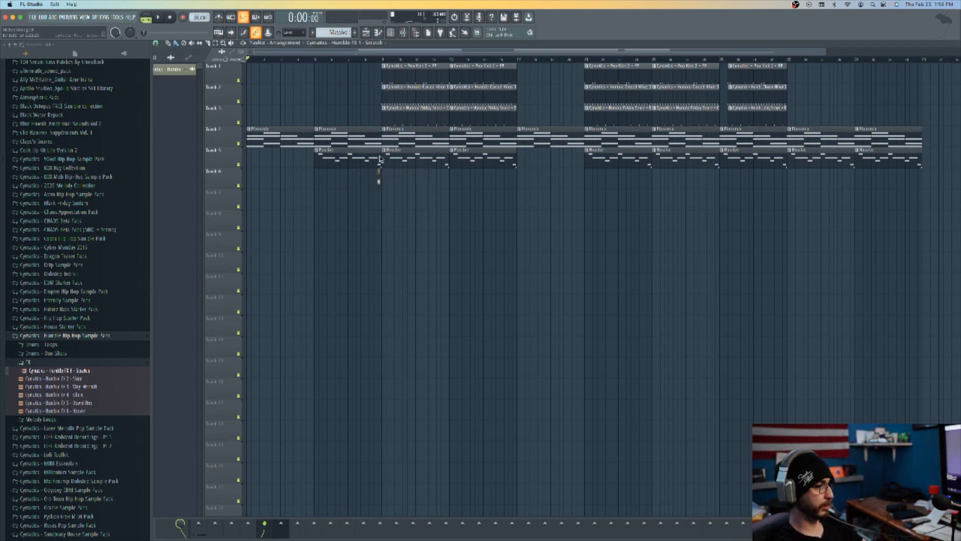
Add a copy of the scratch sample on Track 6 just before bar 21 and play back the arrangement.
left_click(379, 60)
scroll(379, 60, "down", 1)
left_click(159, 18)
left_click(171, 20)
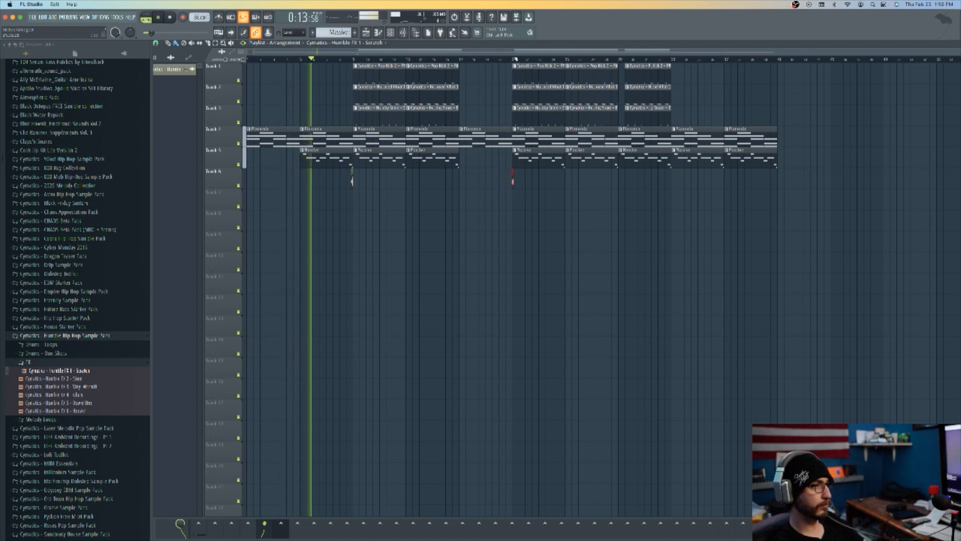
Nudge the second scratch clip on Track 6 slightly earlier so that it leads into bar 21.
scroll(514, 59, "up", 5)
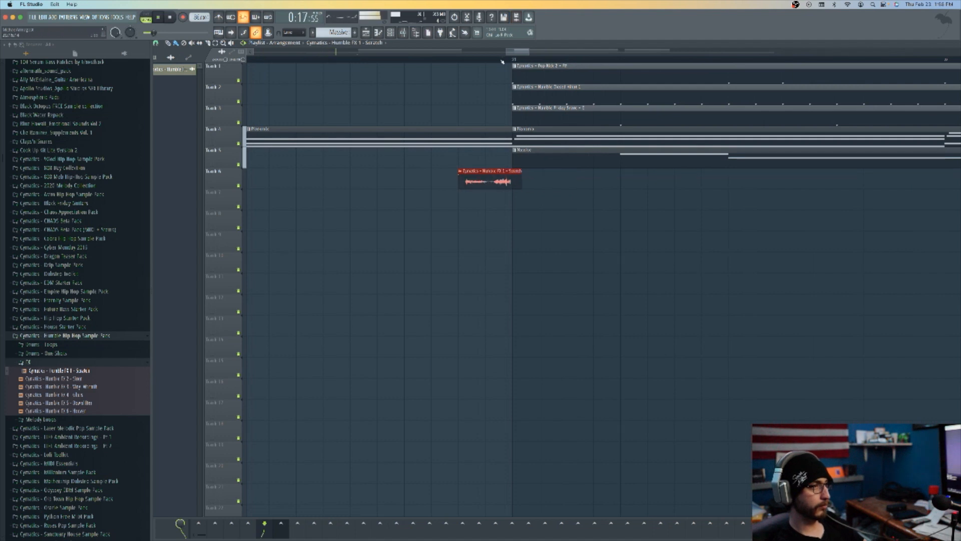
scroll(503, 62, "down", 6)
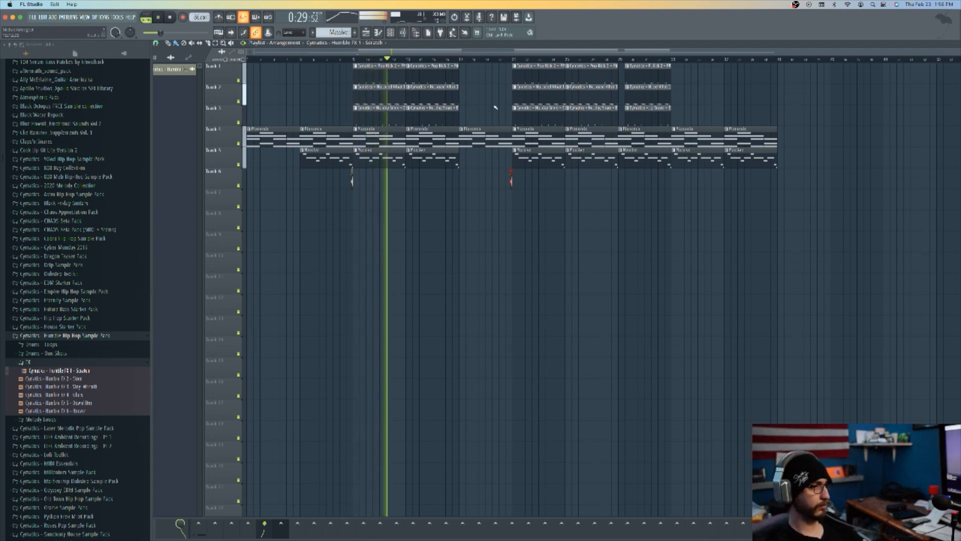
Set the Channel rack to show all channel groups and check the Humble Closed Hihat 1 sampler settings.
key("F6")
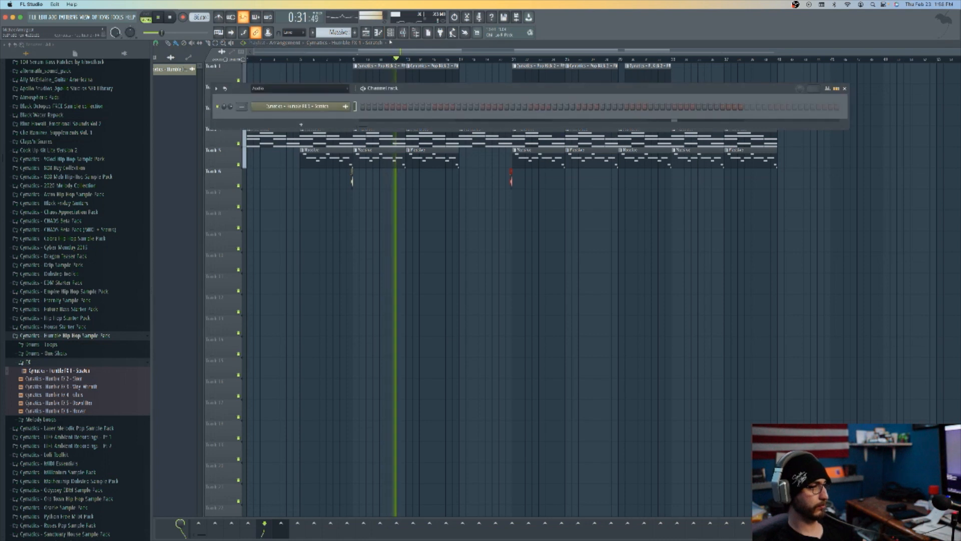
left_click(276, 89)
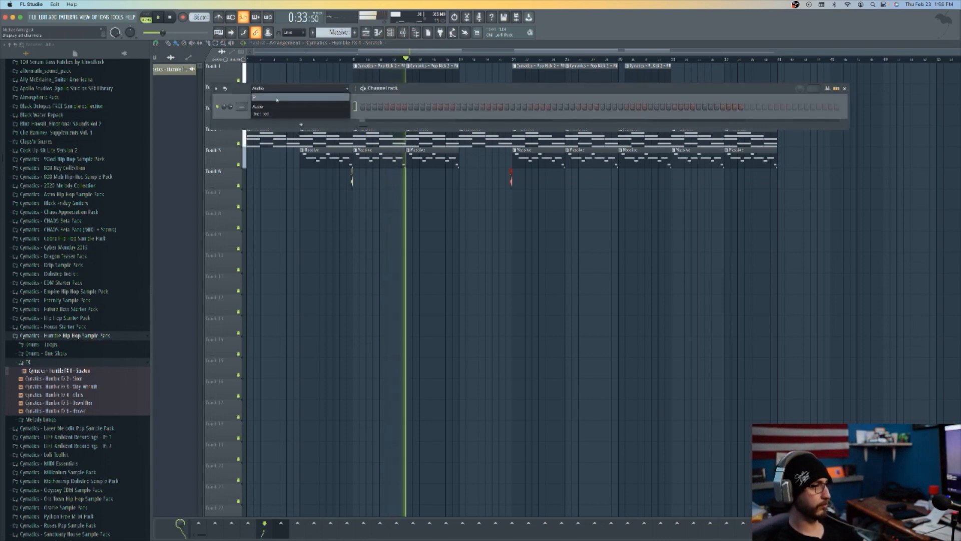
left_click(277, 98)
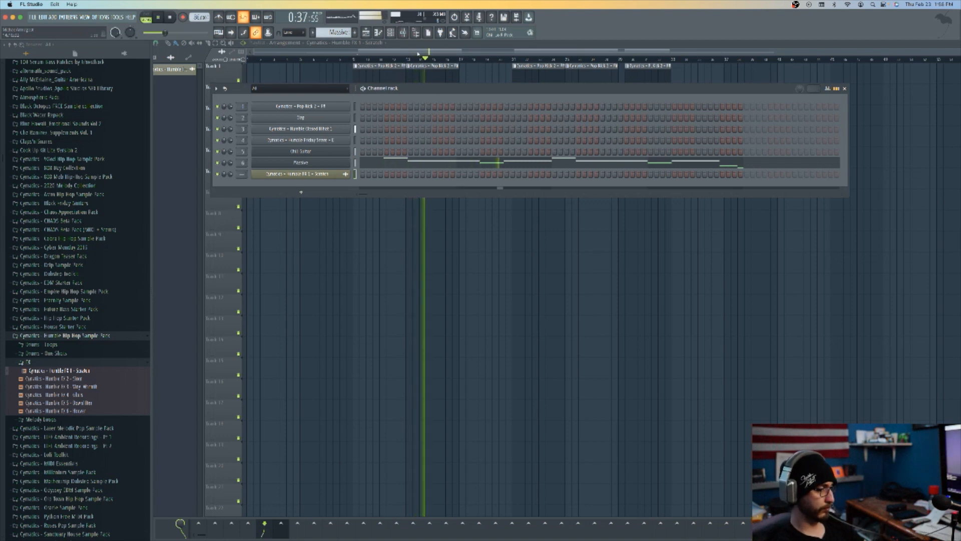
left_click(390, 32)
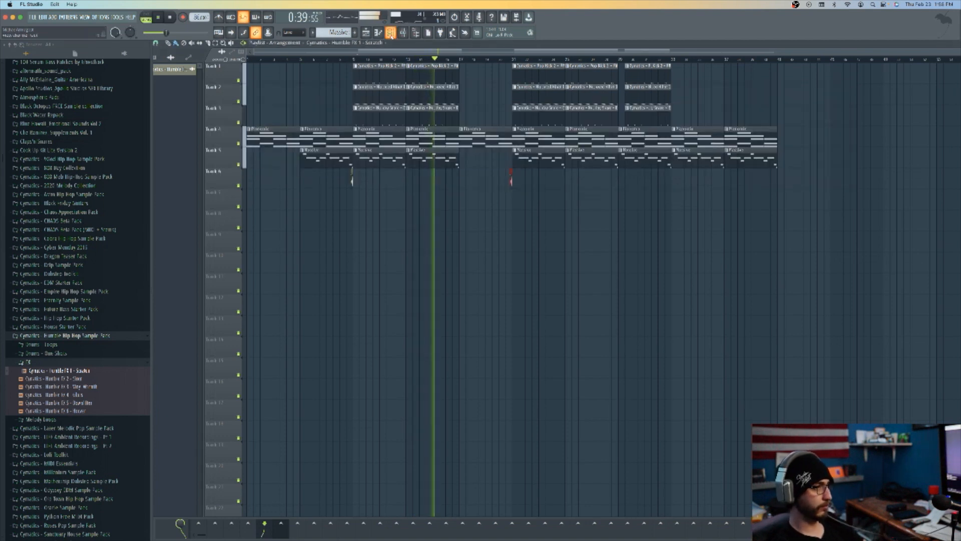
left_click(391, 32)
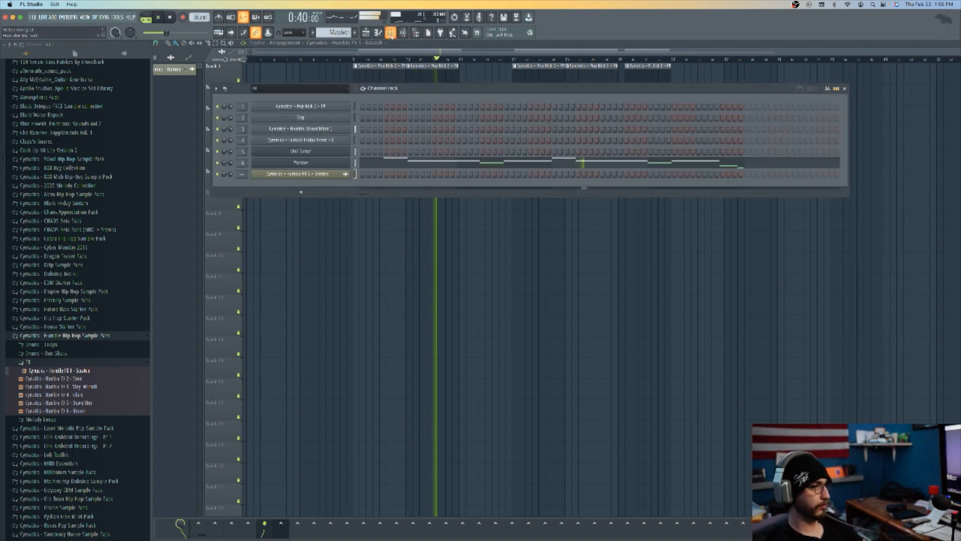
left_click(317, 130)
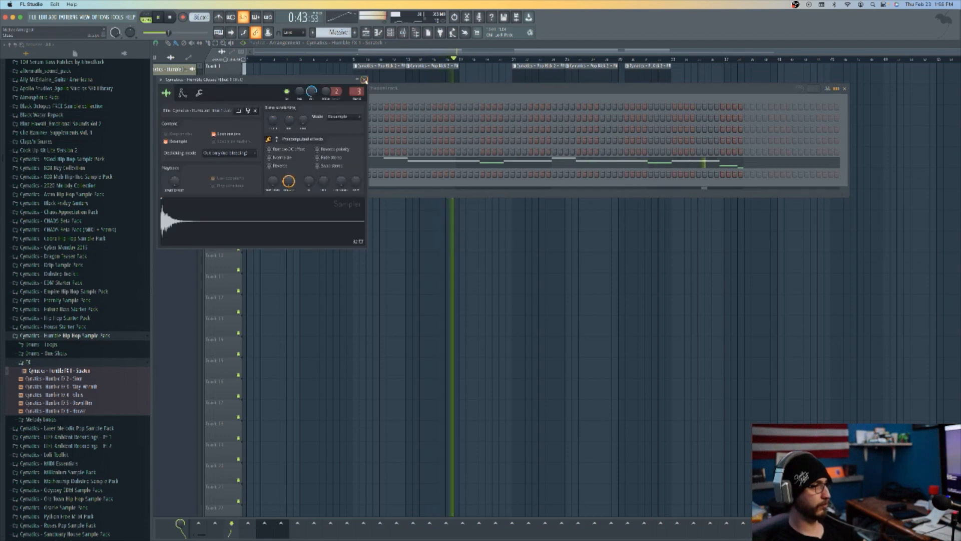
left_click(364, 80)
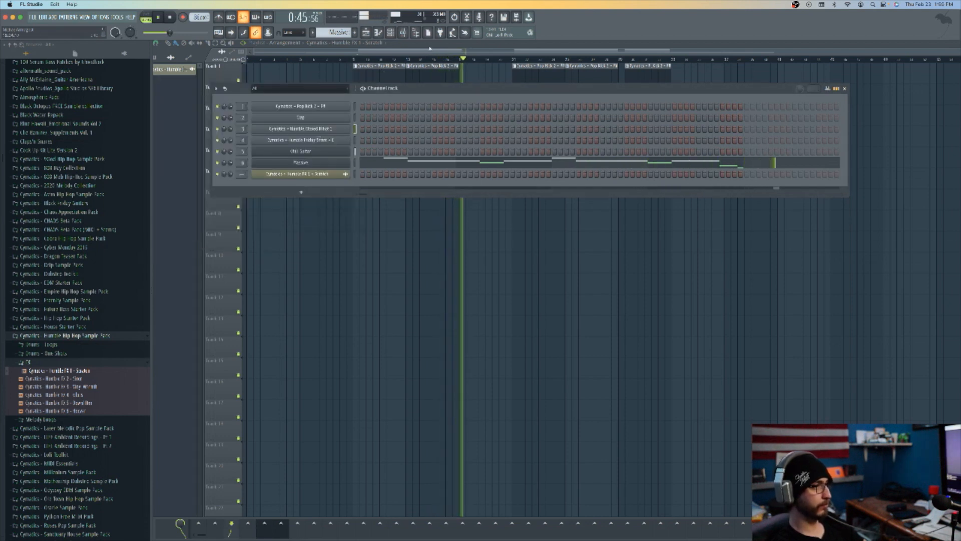
left_click(391, 33)
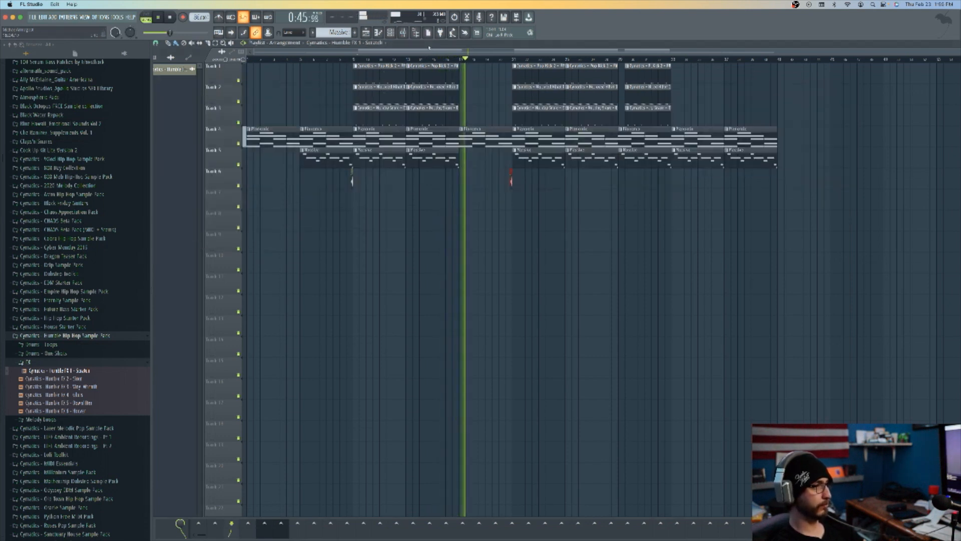
Randomize the velocities of all Humble Closed Hihat 1 notes in the piano roll and return to the playlist.
double_click(373, 97)
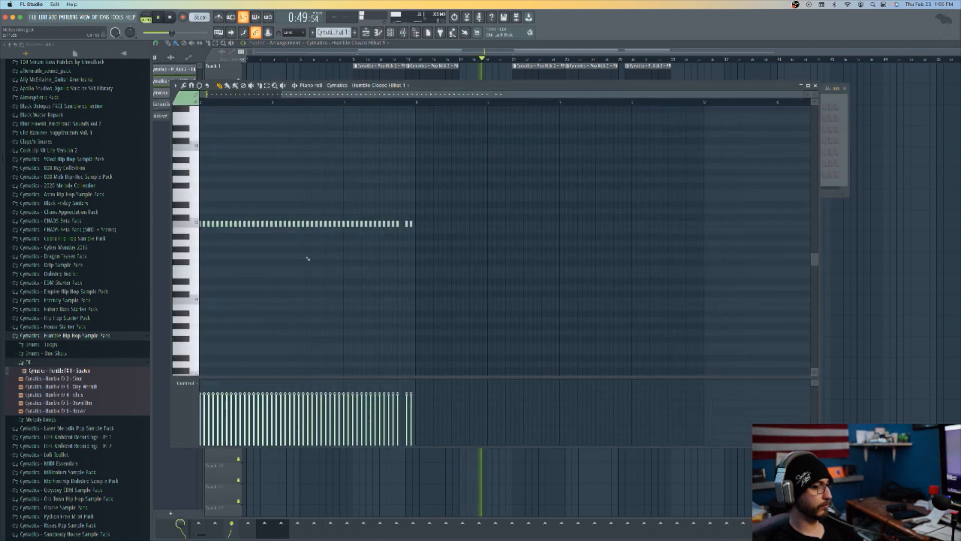
key("ctrl+a")
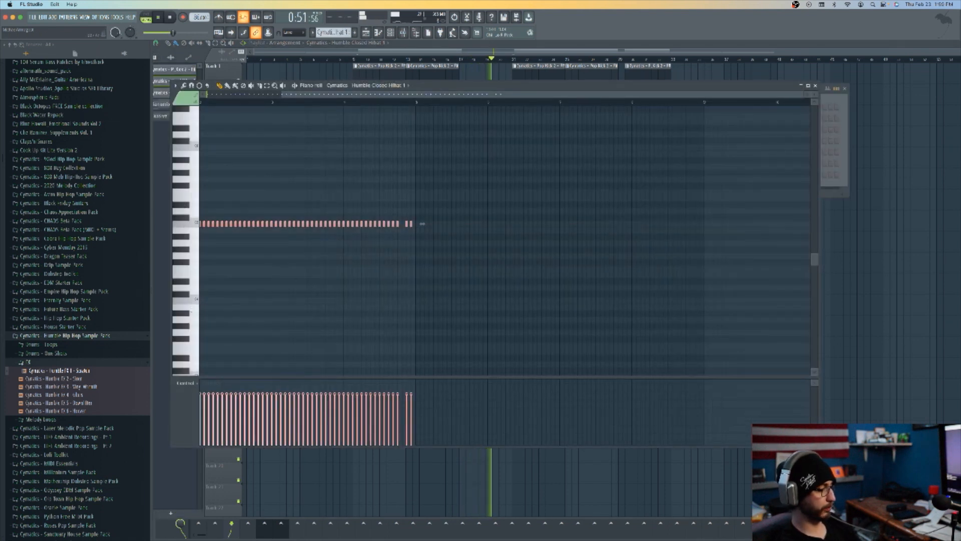
key("alt+r")
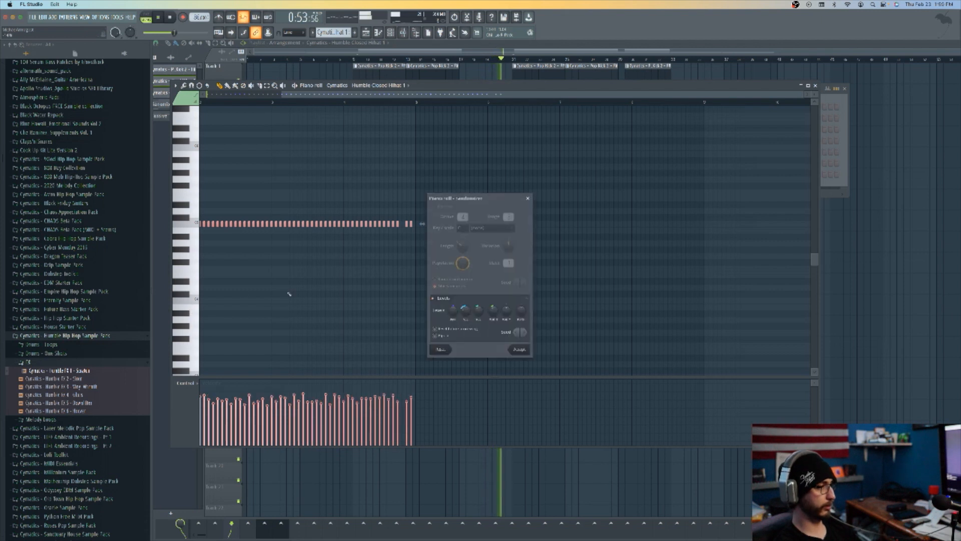
left_click(522, 349)
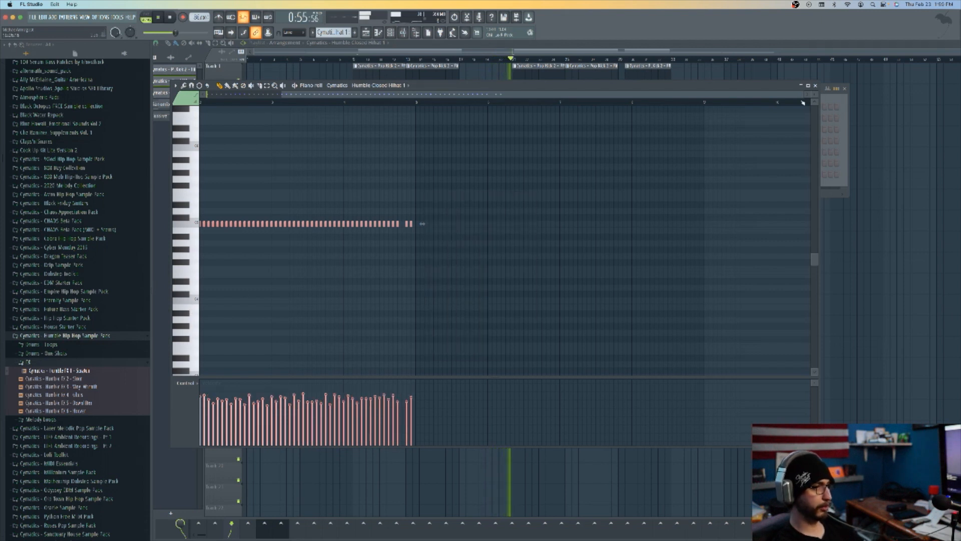
left_click(815, 86)
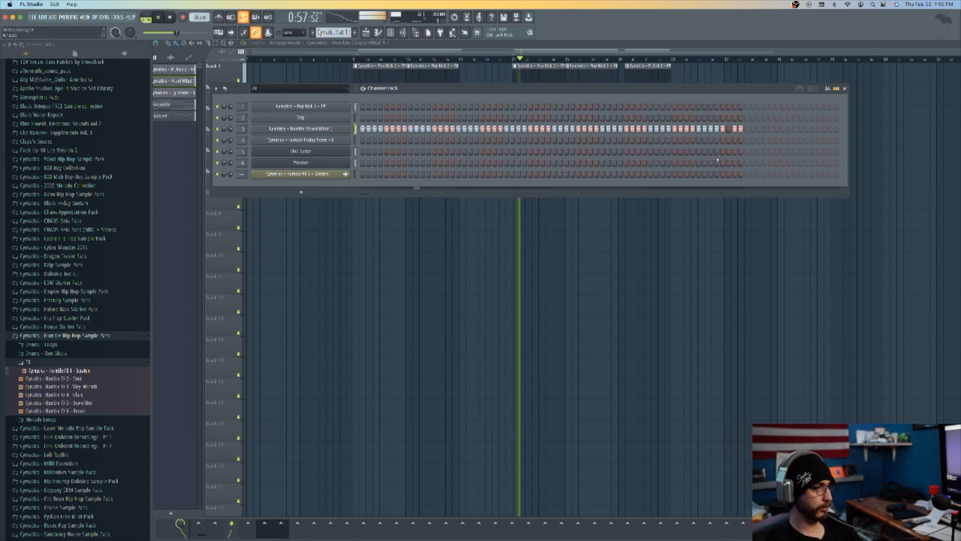
left_click(844, 89)
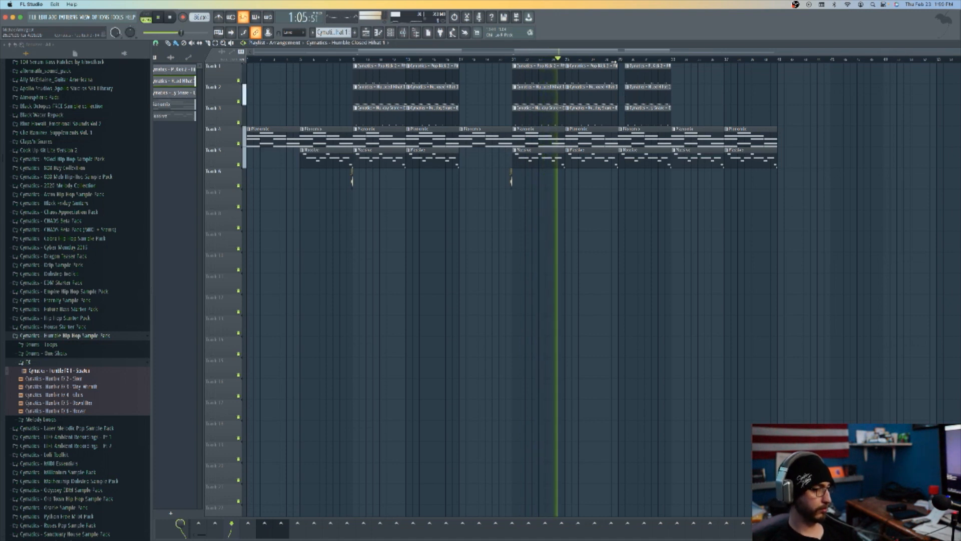
Stop playback and save the project as an FL Studio song file in the CZT folder.
left_click(170, 18)
left_click(32, 17)
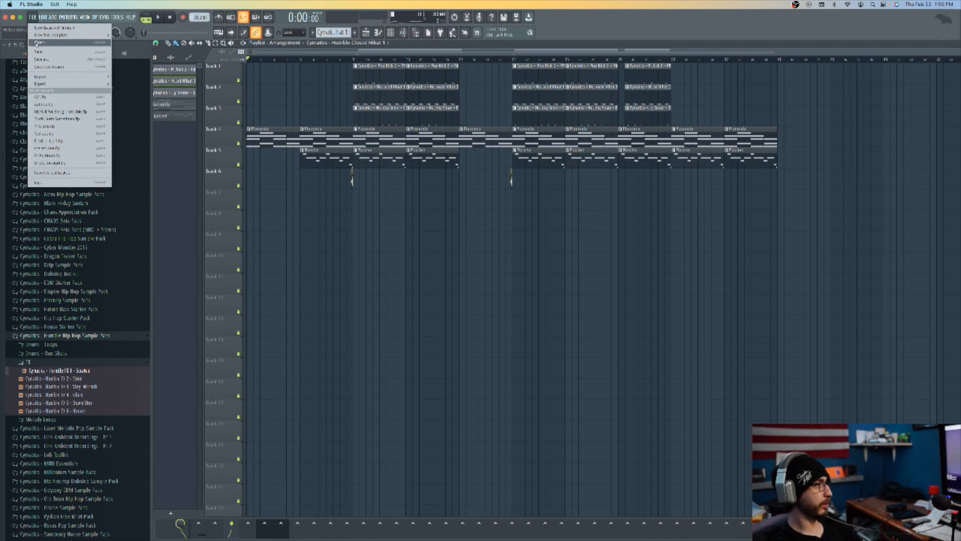
left_click(71, 59)
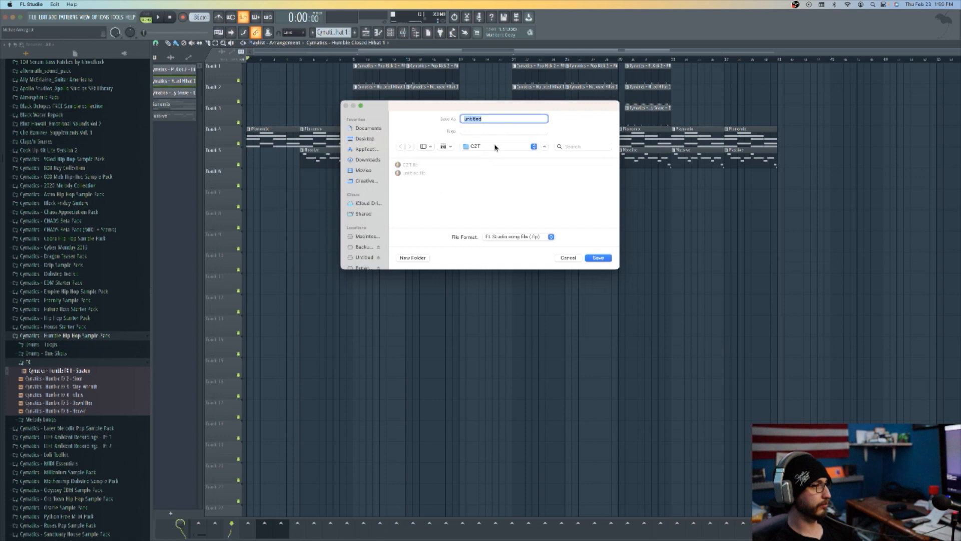
left_click(595, 258)
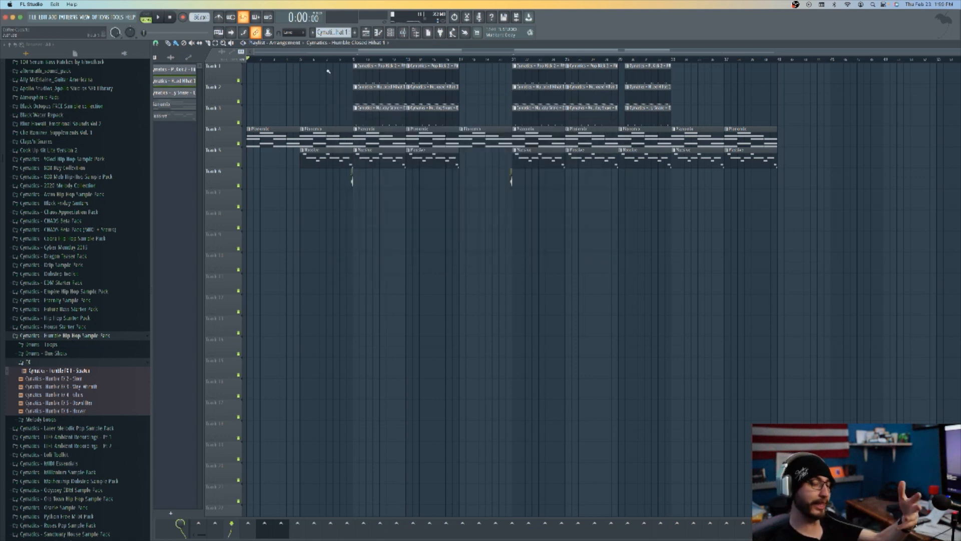
Play back the arrangement from about bar 4 to review the finished beat, and stop it.
left_click(292, 59)
key("space")
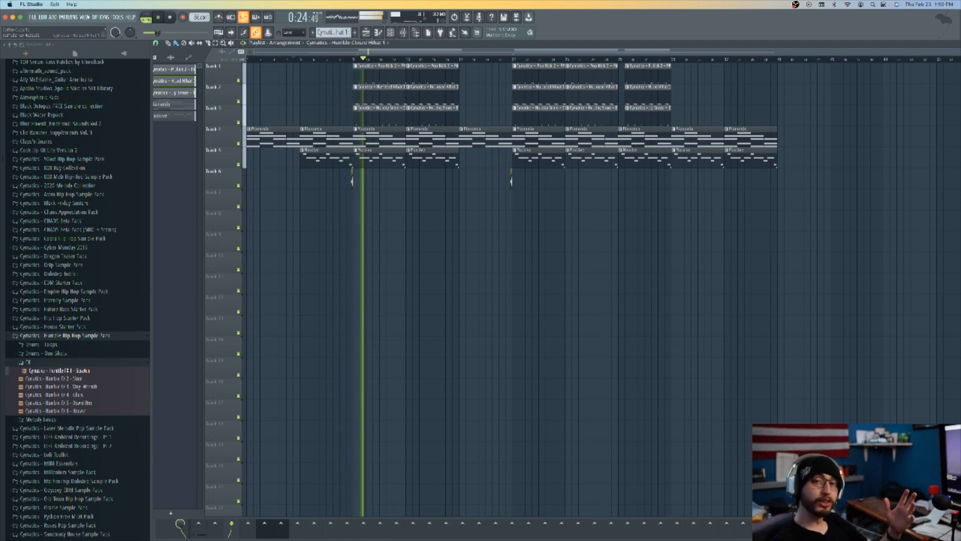
left_click(173, 18)
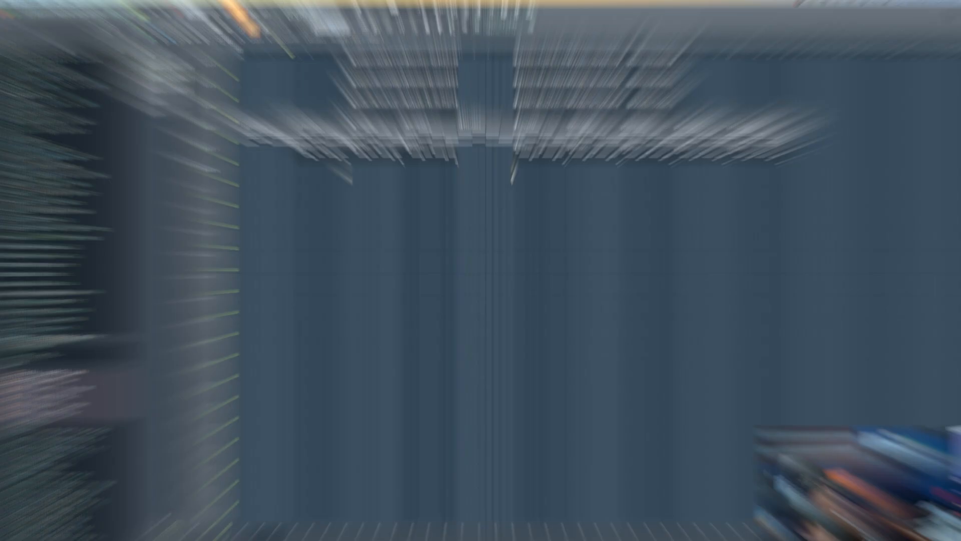